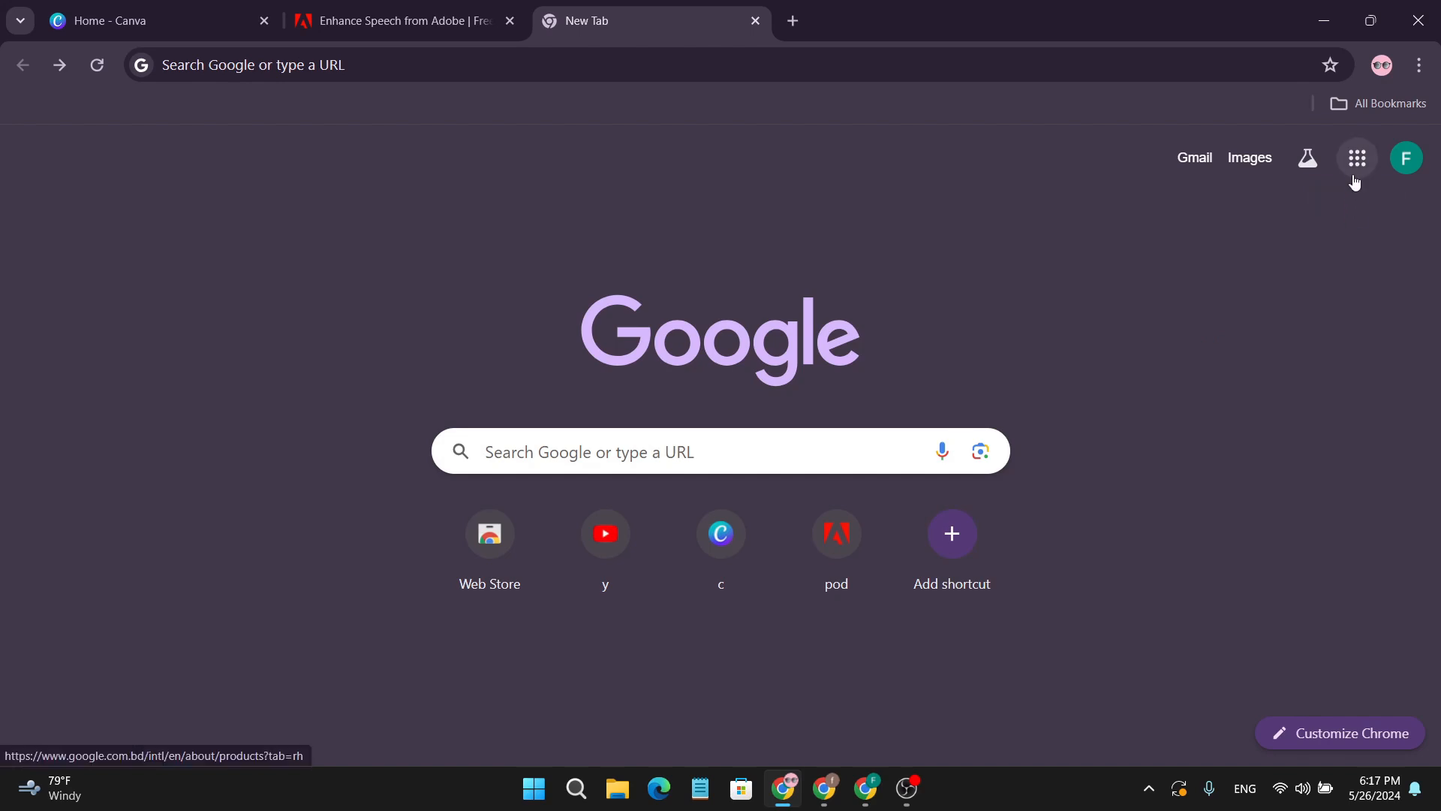
- Open Google Forms from the list of Google apps
left_click(1355, 162)
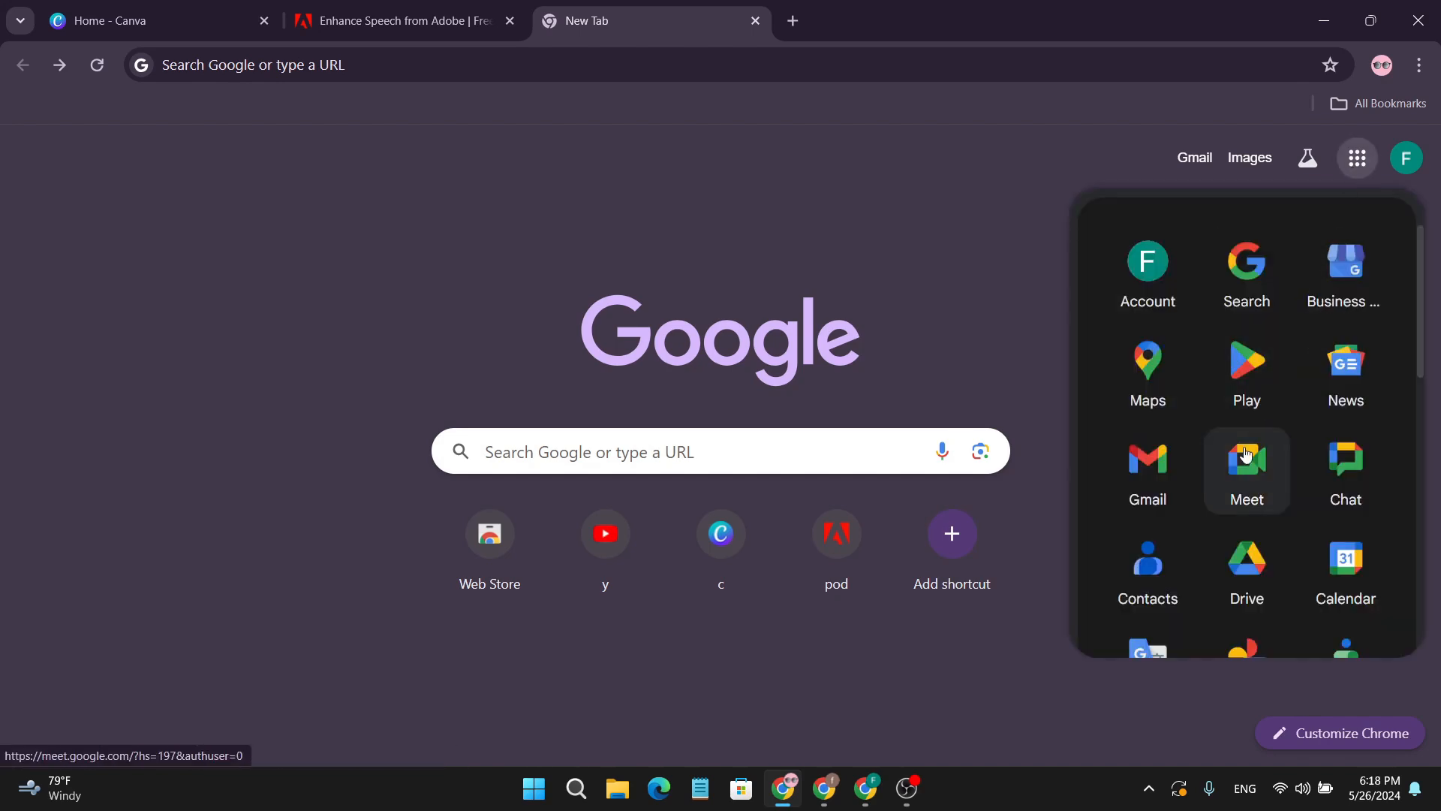
scroll(1248, 480, "down", 5)
scroll(1246, 454, "down", 8)
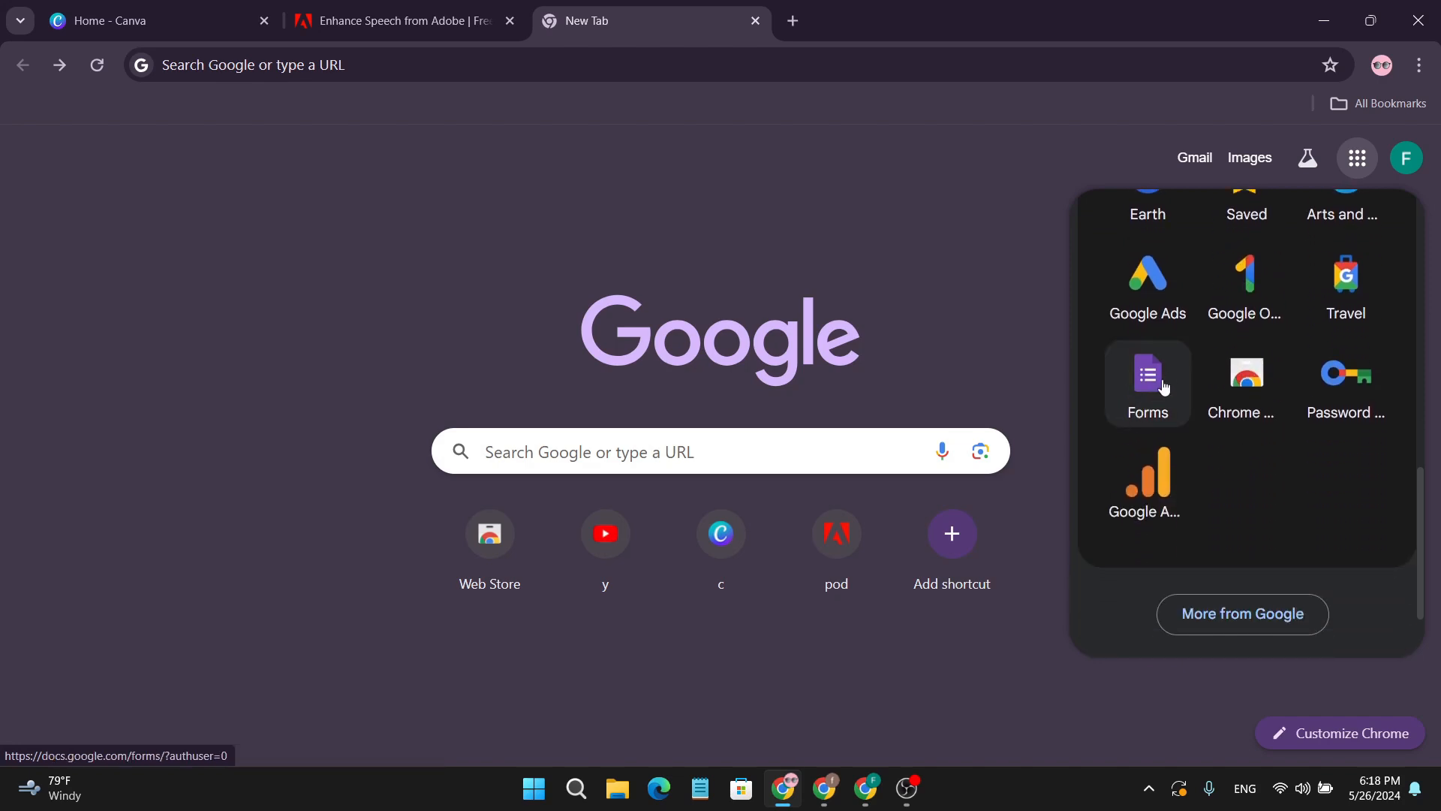
left_click(1150, 388)
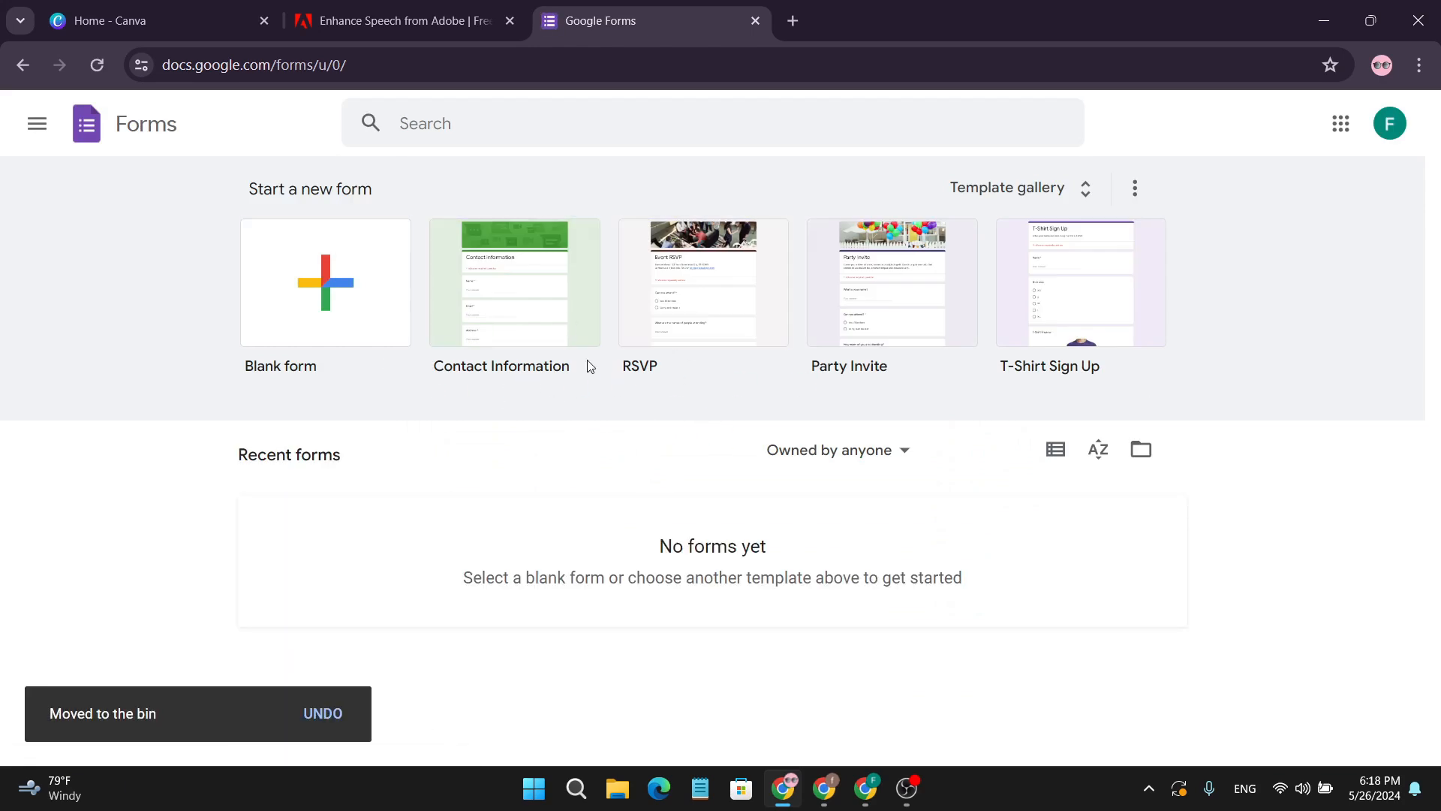
- Browse the form template gallery and create a new blank form
left_click(1089, 197)
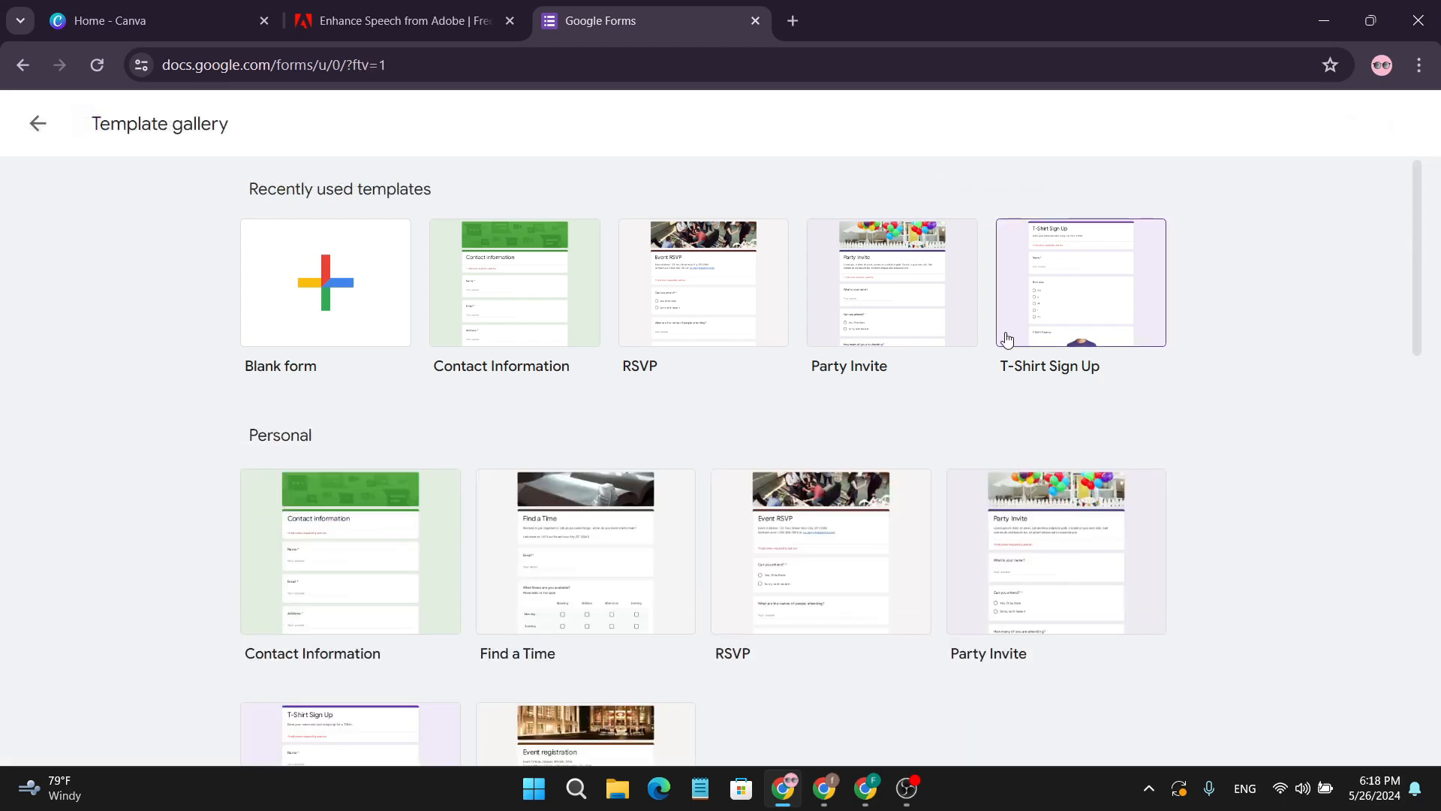
scroll(691, 438, "down", 12)
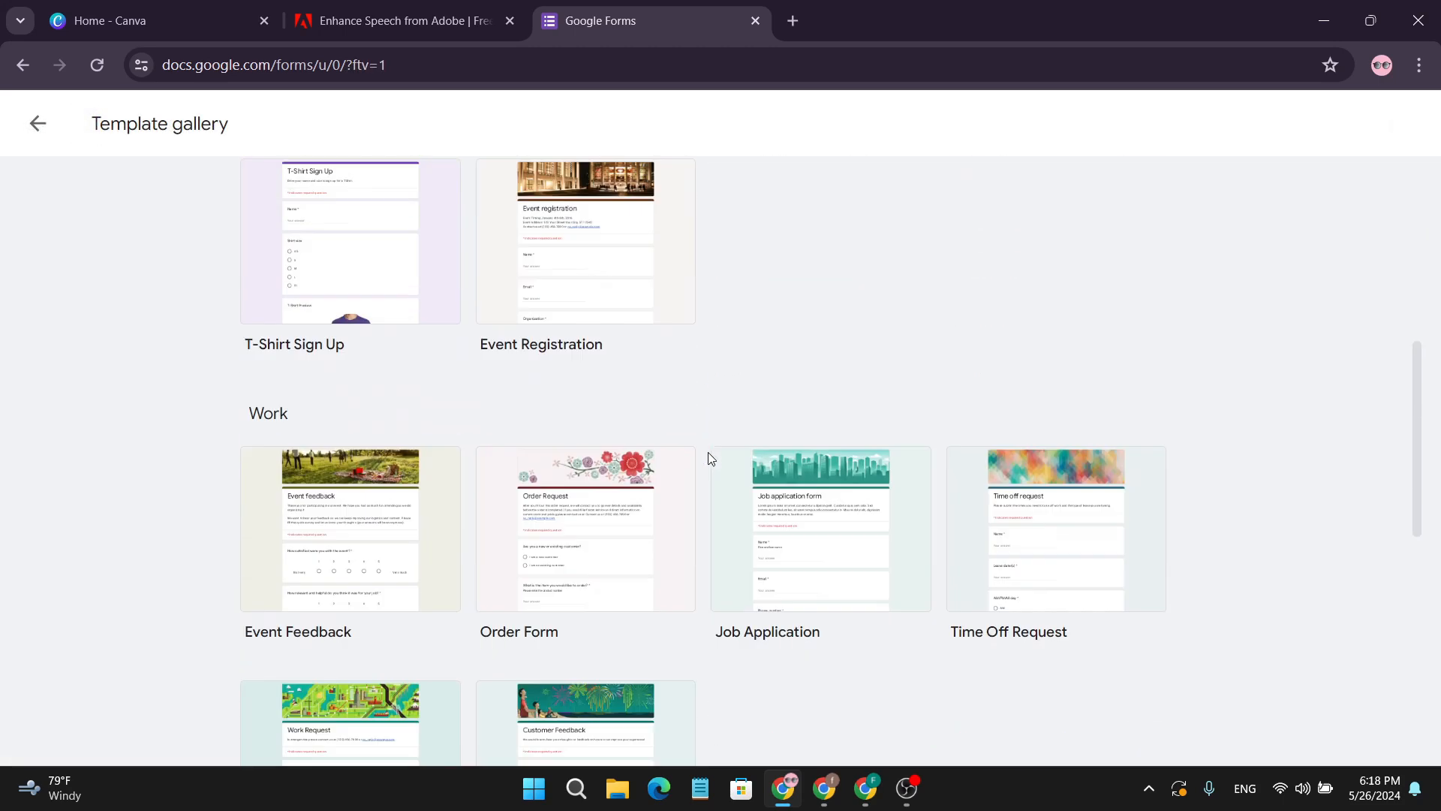
scroll(709, 456, "down", 4)
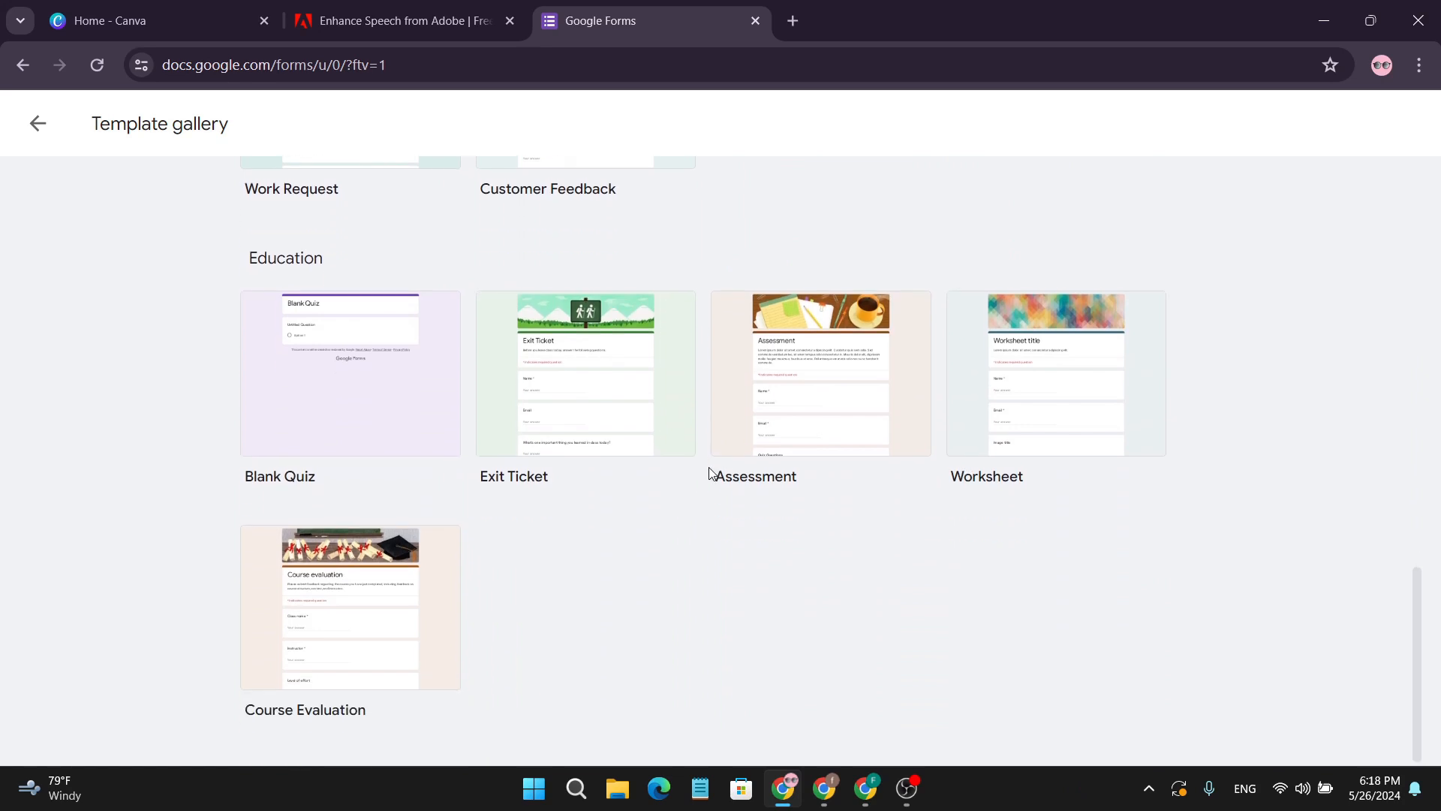
scroll(696, 534, "up", 3)
scroll(700, 531, "down", 1)
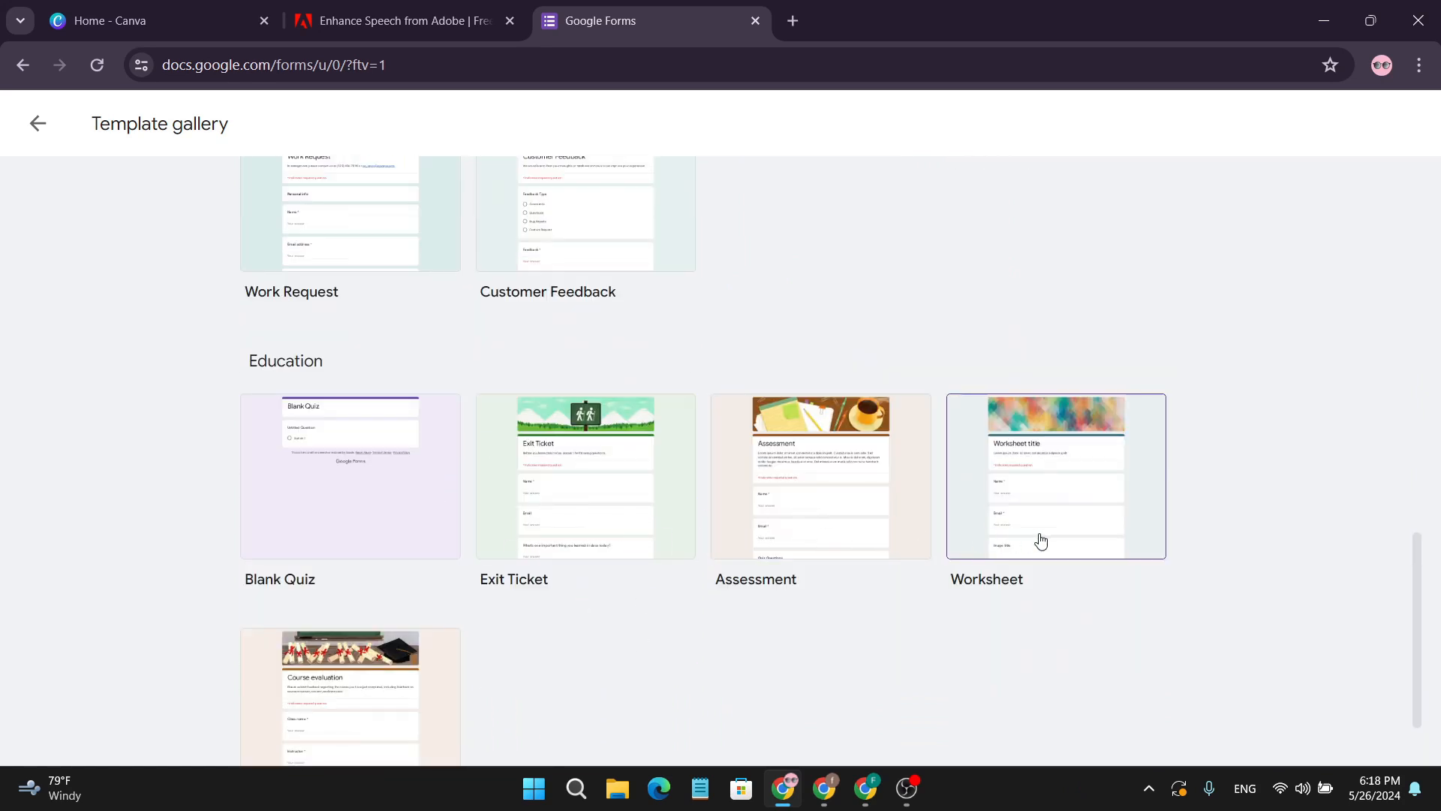
scroll(396, 520, "up", 10)
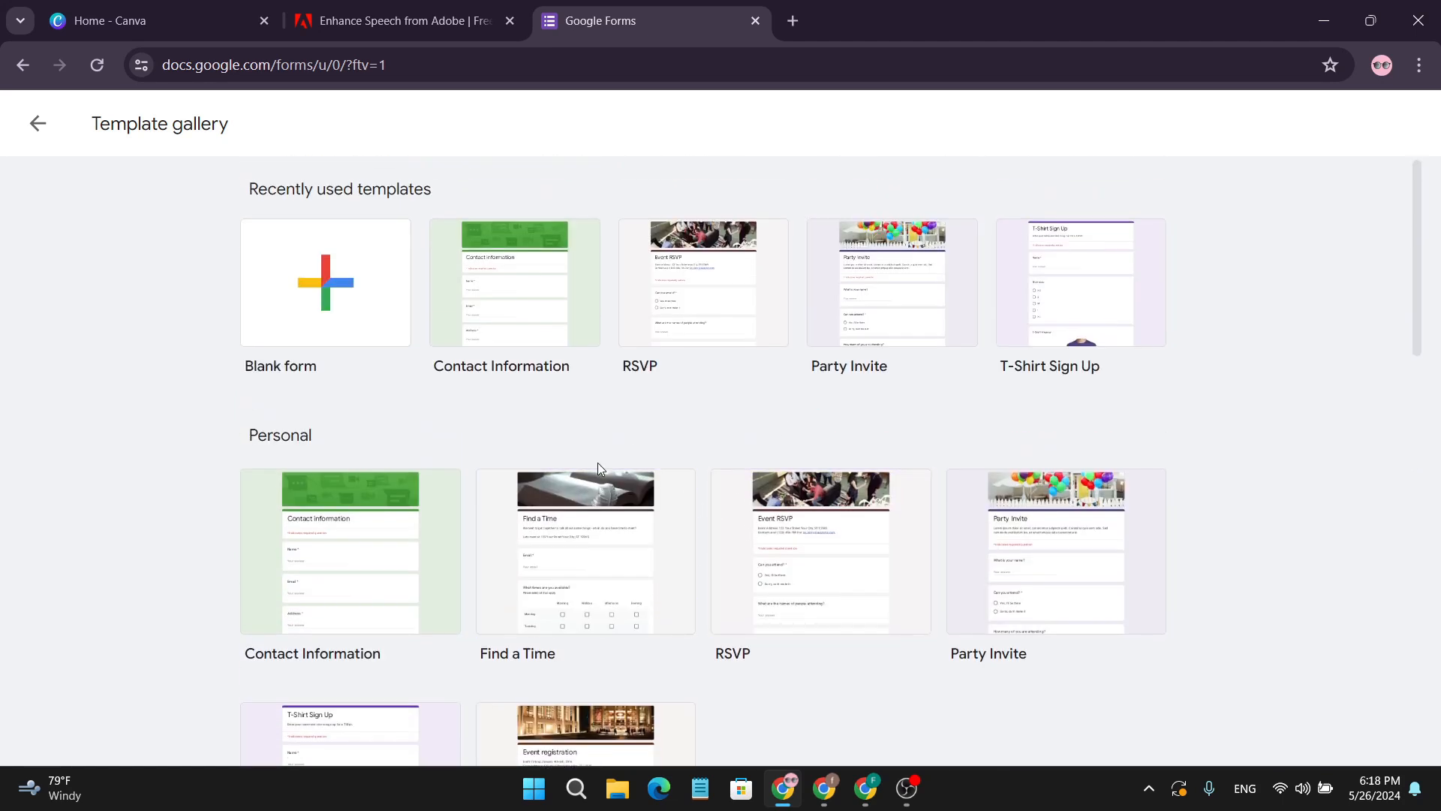
left_click(358, 330)
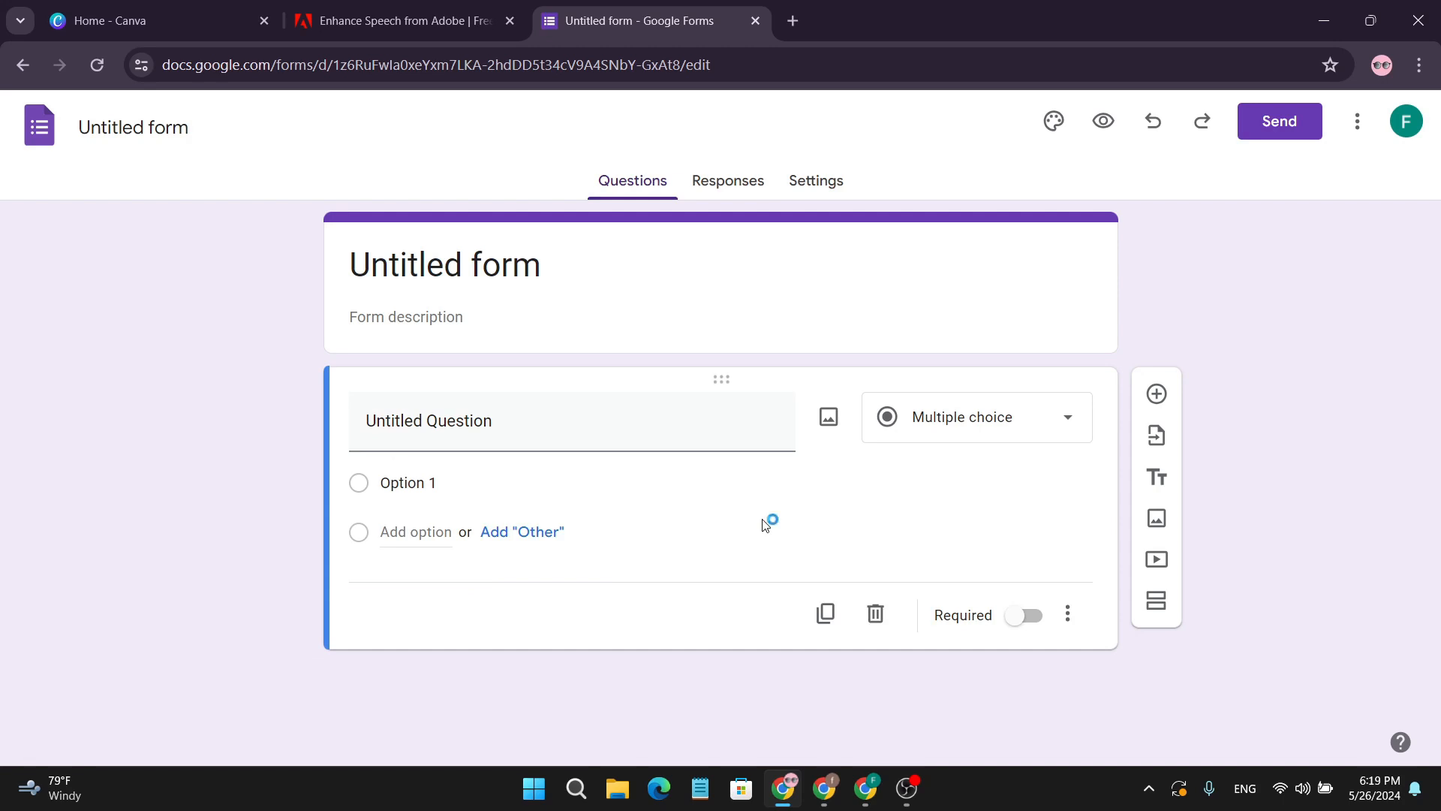
left_click(495, 264)
left_click_drag(551, 268, 361, 270)
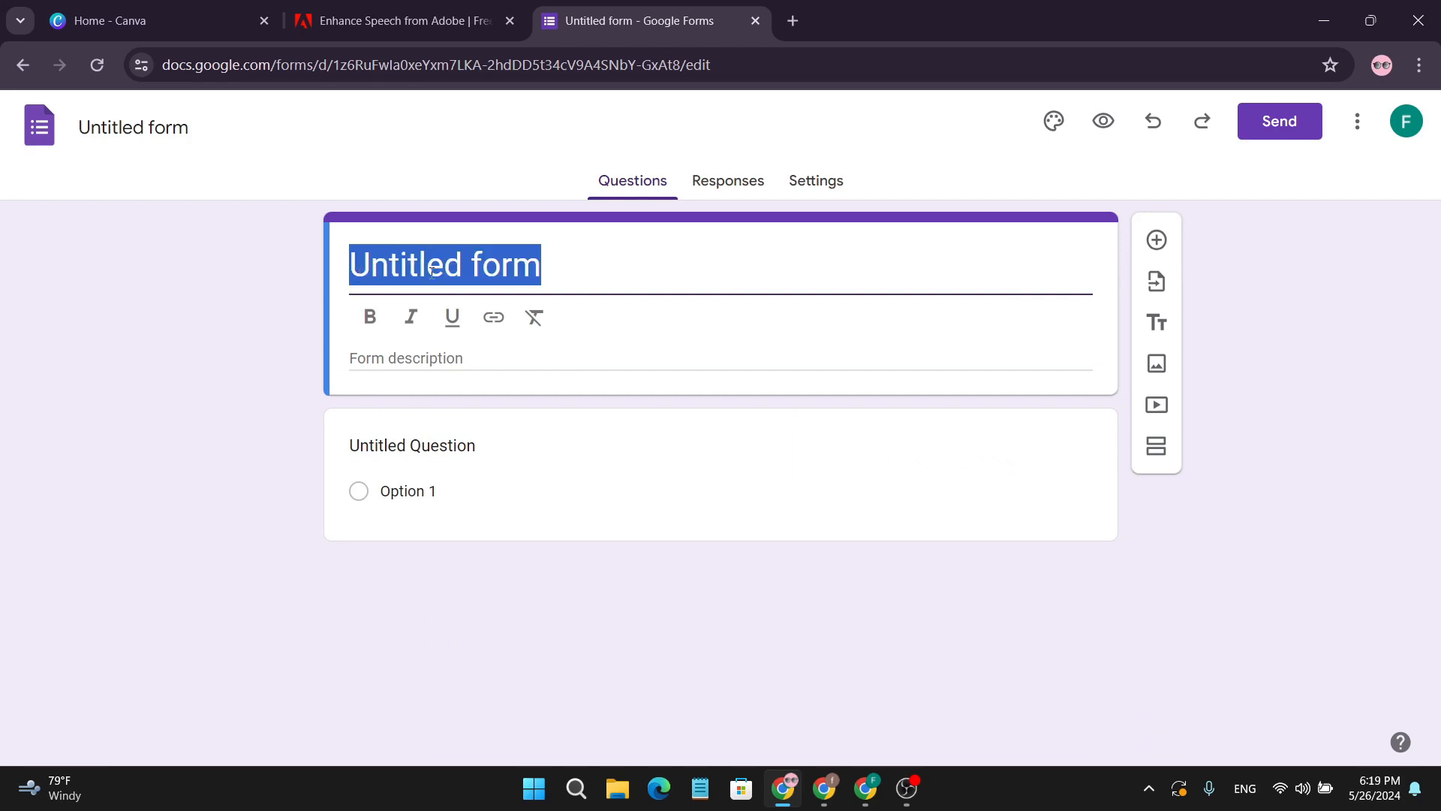
left_click(548, 272)
key("BackSpace")
key("BackSpace")
key("BackSpace")
key("BackSpace")
key("BackSpace")
key("BackSpace")
key("BackSpace")
key("BackSpace")
key("BackSpace")
key("BackSpace")
key("BackSpace")
key("BackSpace")
key("BackSpace")
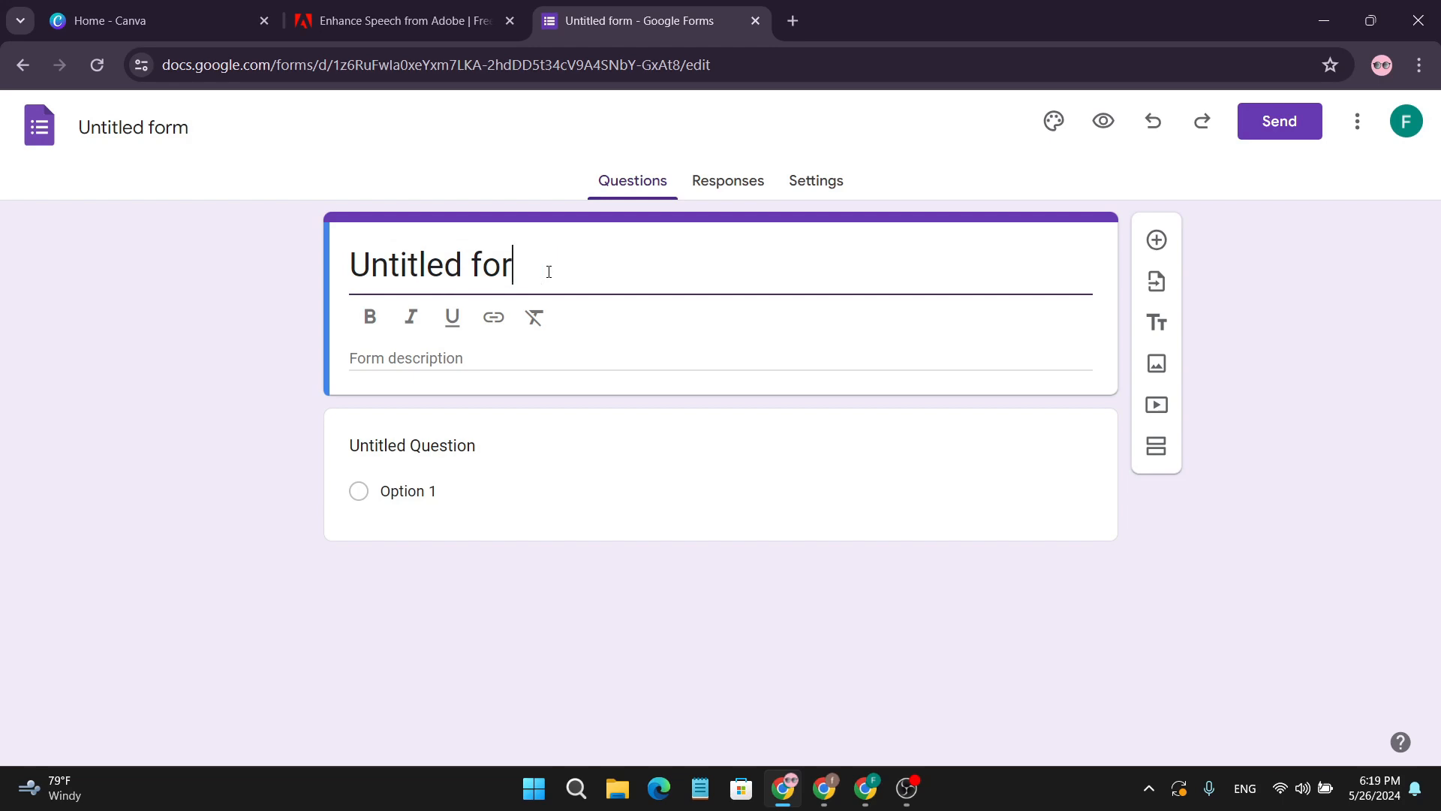
key("ctrl+z")
left_click(461, 268)
left_click_drag(543, 264, 445, 268)
key("BackSpace")
key("BackSpace")
key("BackSpace")
key("BackSpace")
key("BackSpace")
key("BackSpace")
key("BackSpace")
key("BackSpace")
key("ctrl+z")
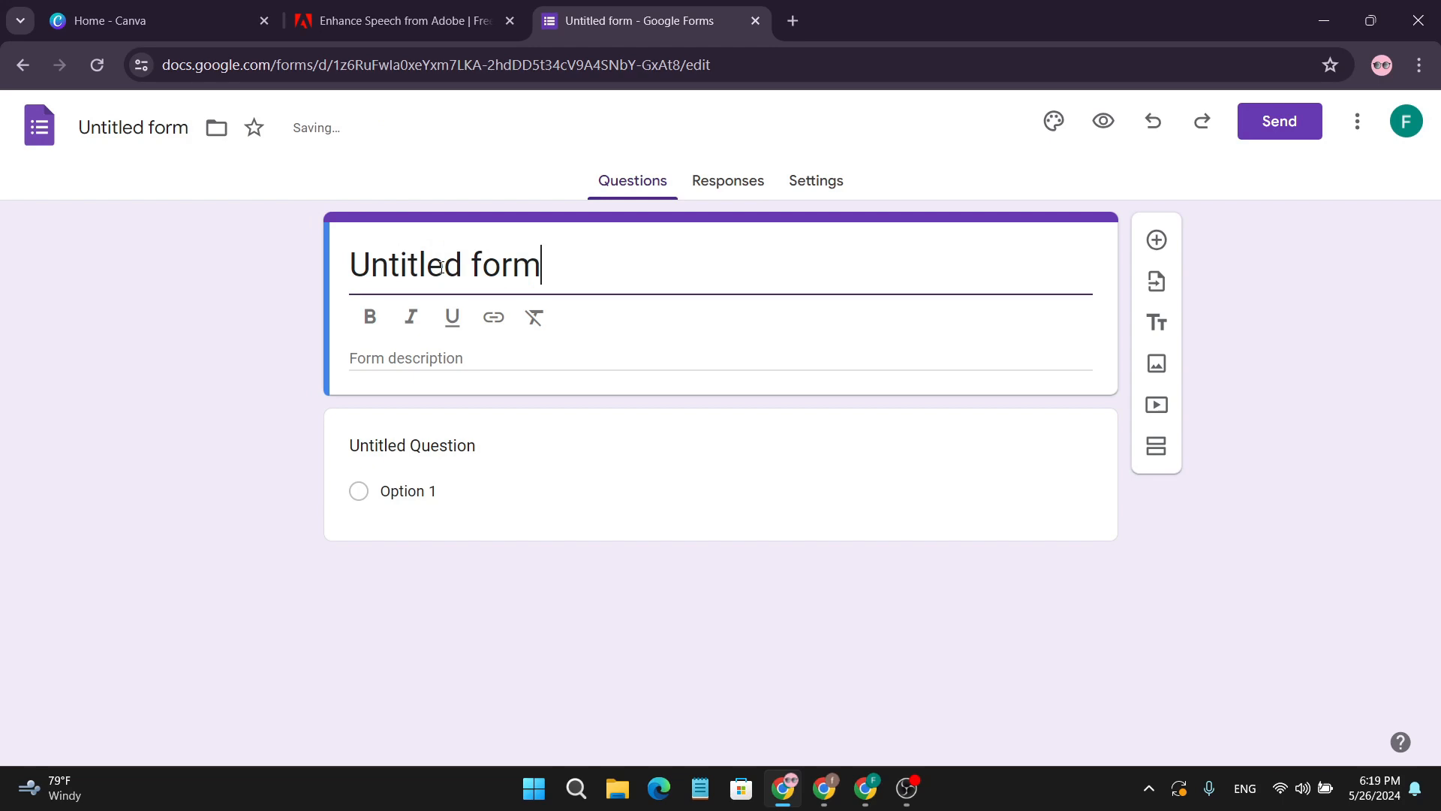
- Replace the form's heading text with "title"
type("t")
key("ctrl+a")
type("title")
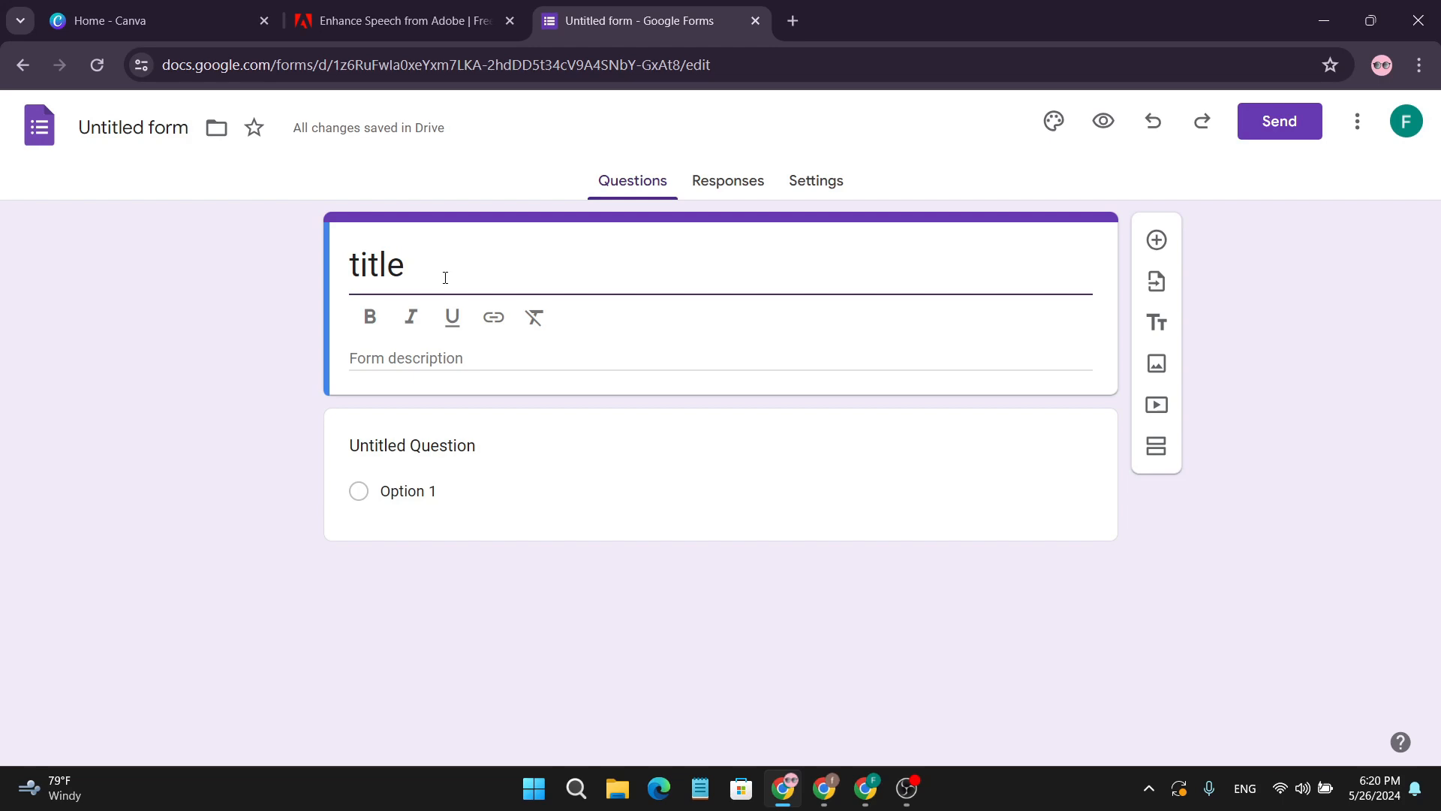
- Enter "any" as the form description
left_click(427, 358)
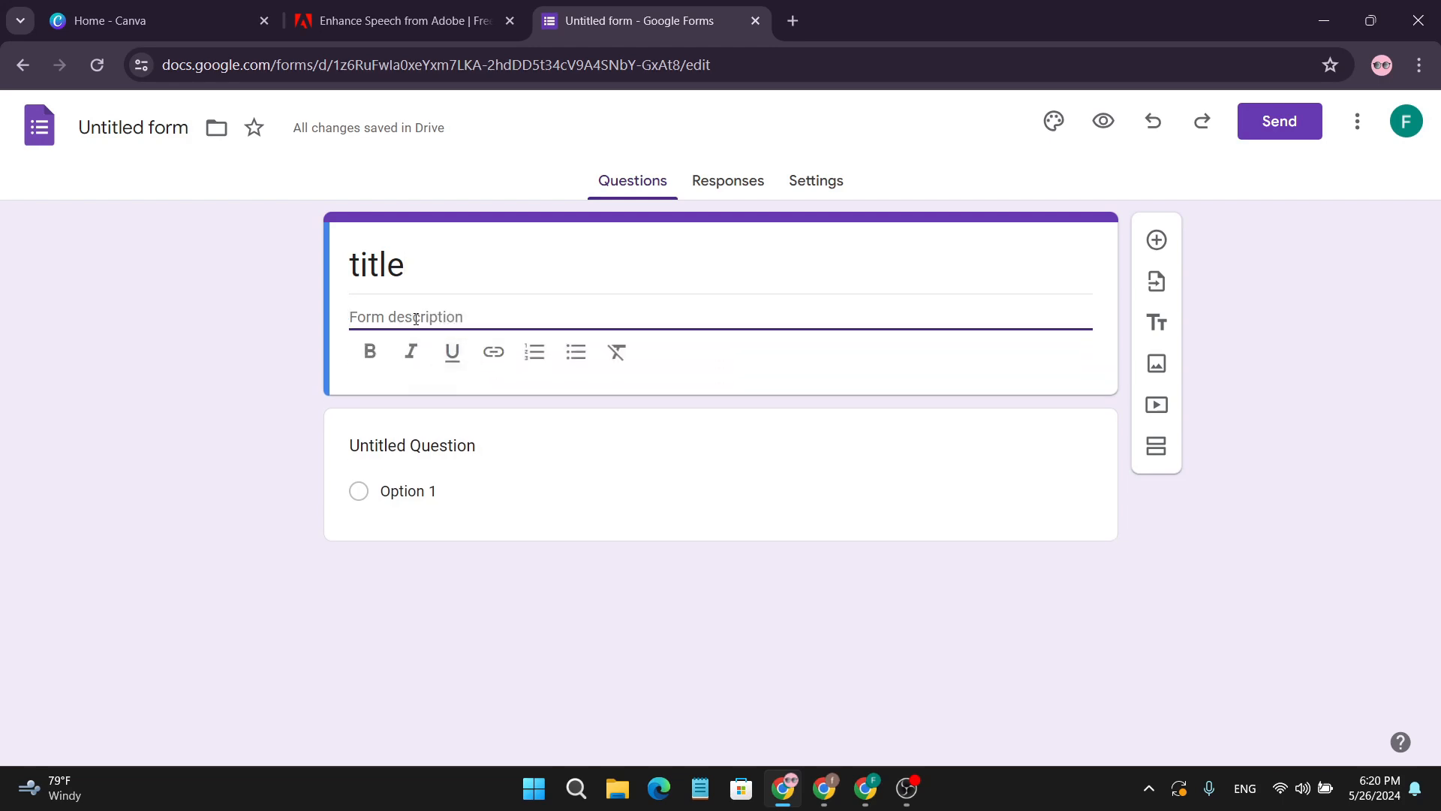
type("a")
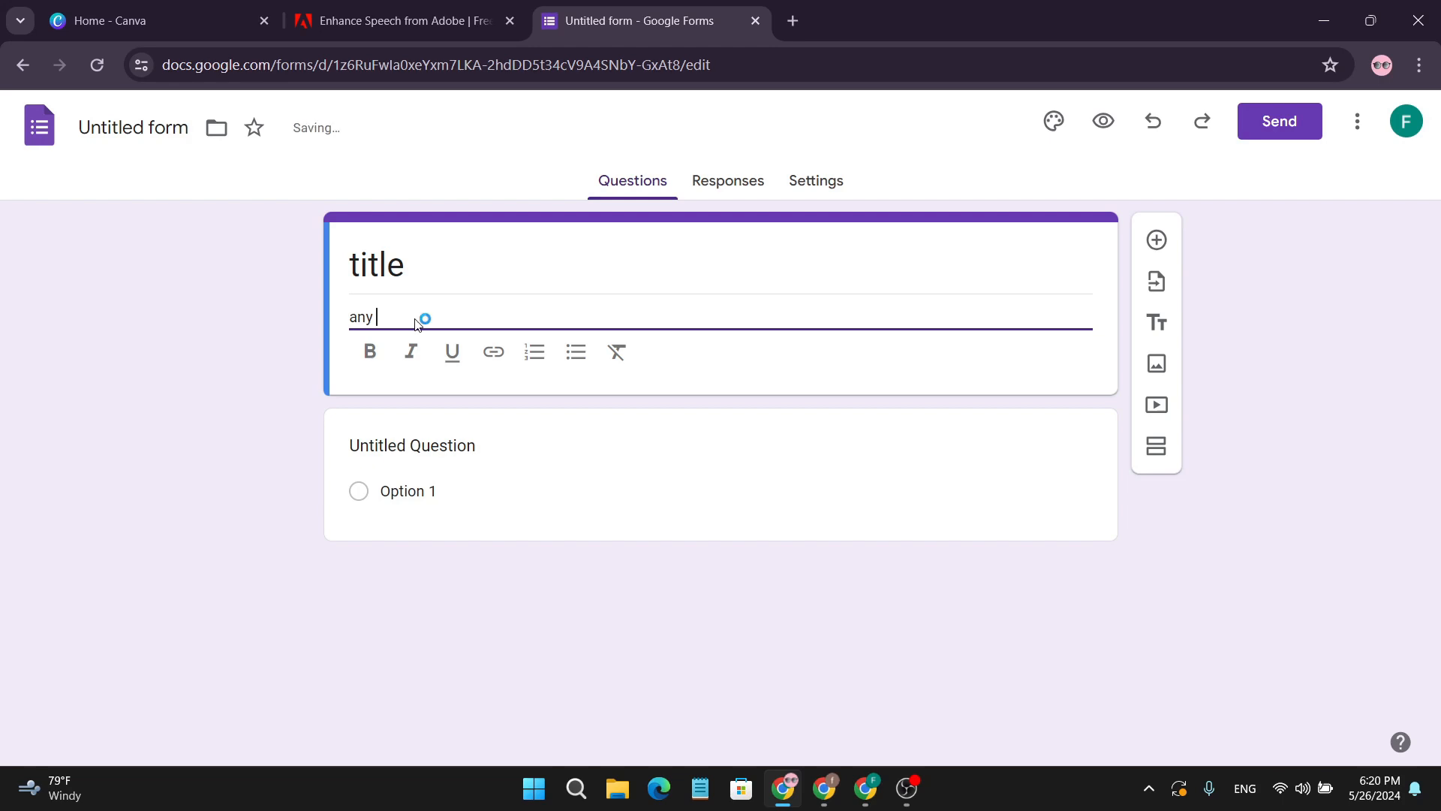
type("ny")
- Format the form description text as bold, italic and underlined
key("ctrl+a")
left_click(368, 353)
left_click(411, 317)
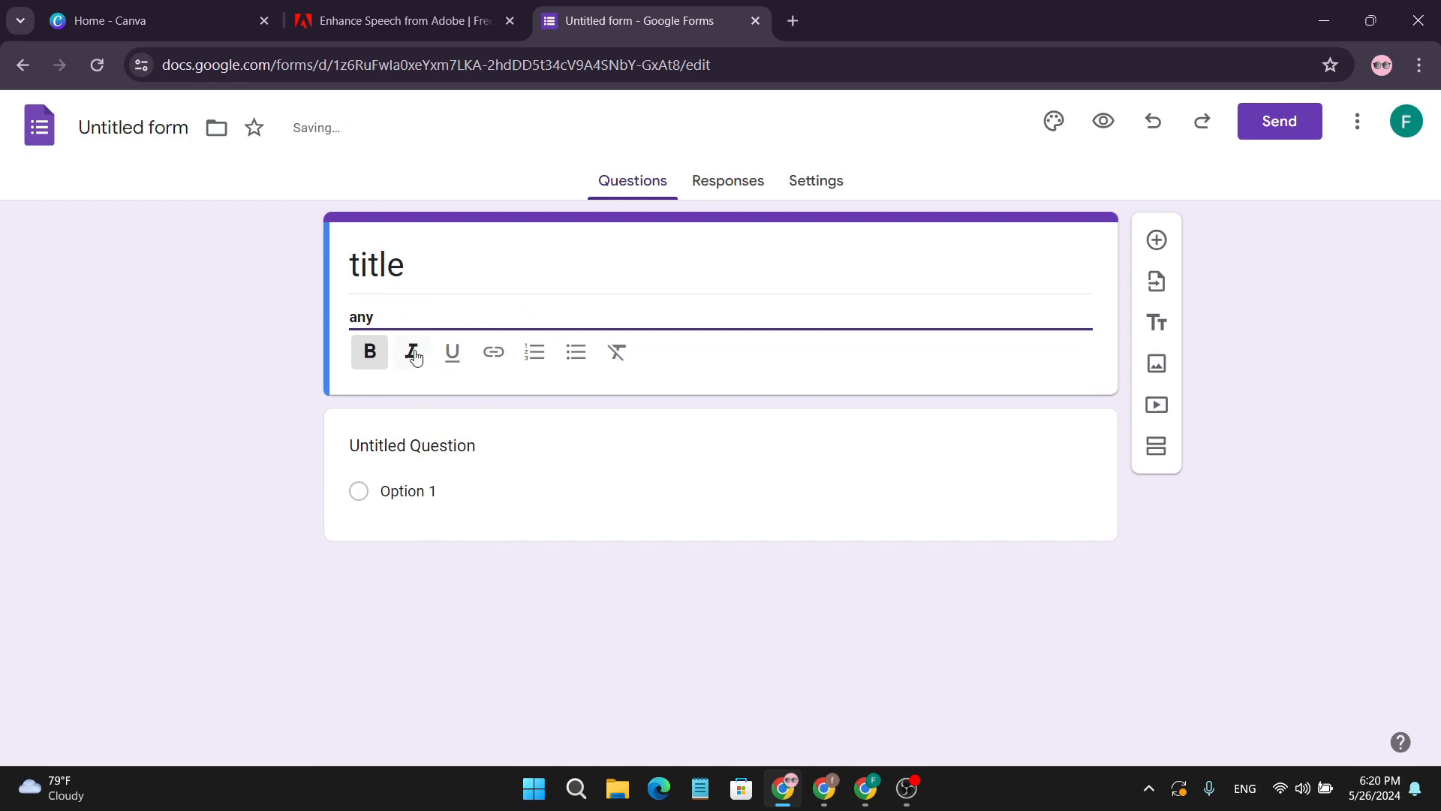
key("ctrl+a")
left_click(411, 351)
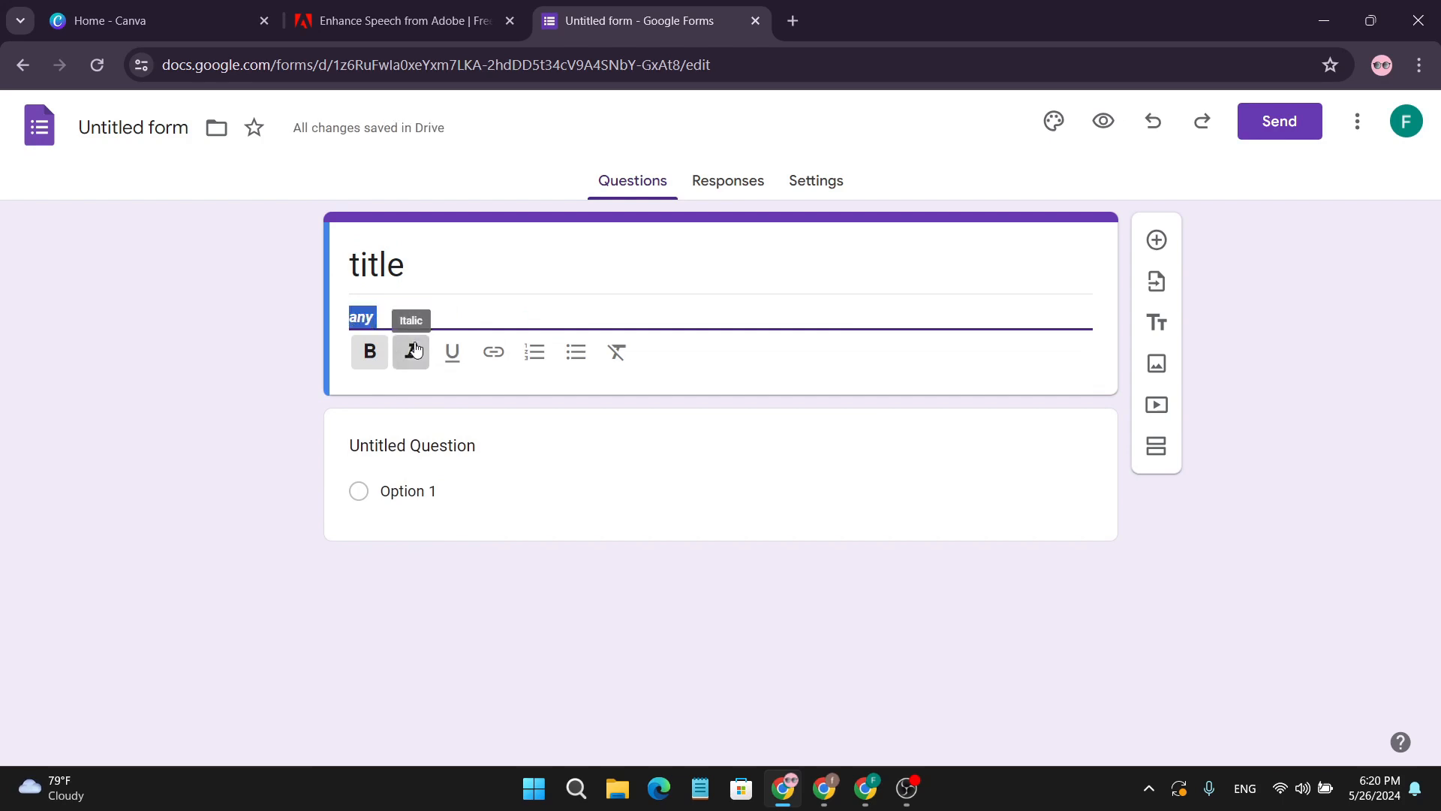
left_click(452, 351)
left_click_drag(363, 317, 347, 315)
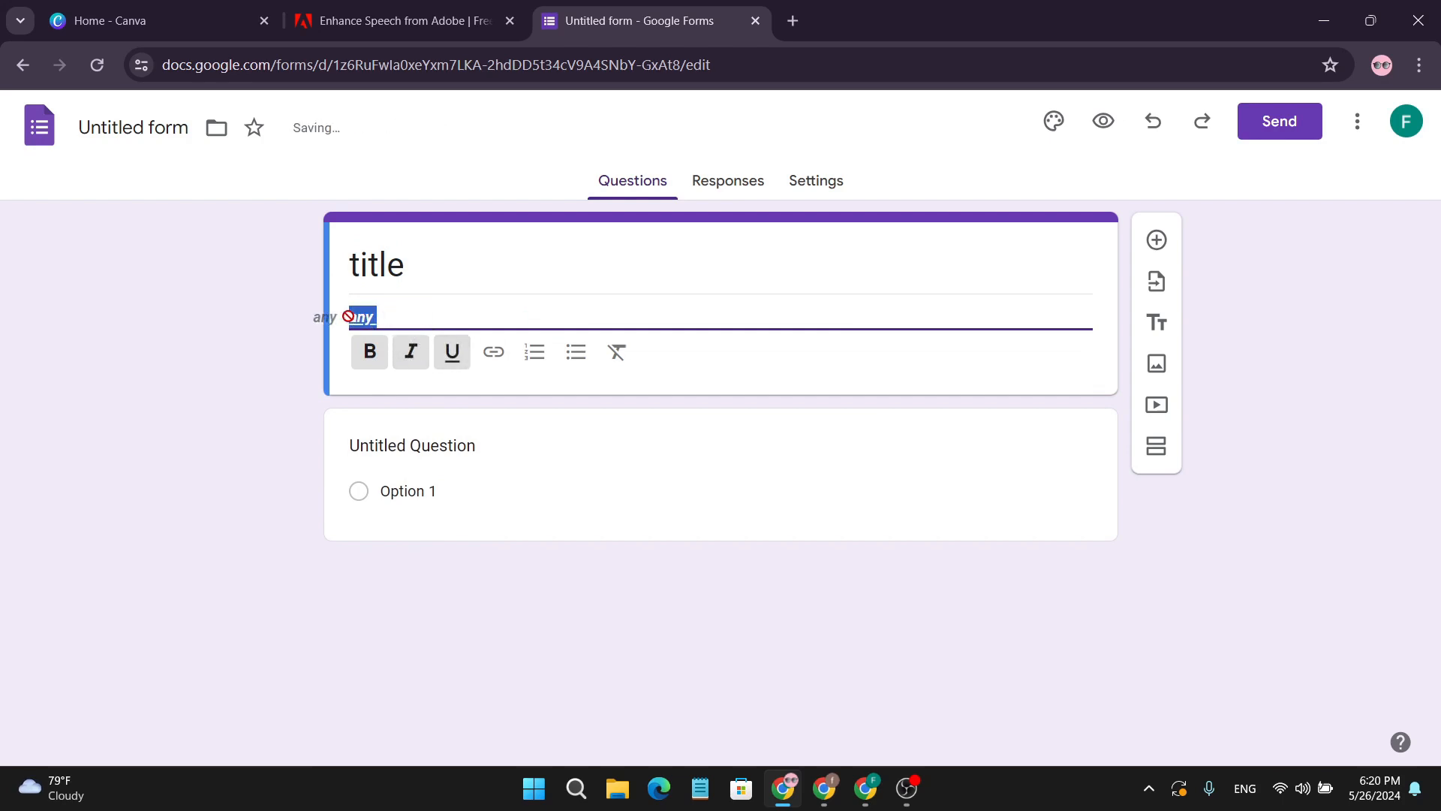
left_click(419, 319)
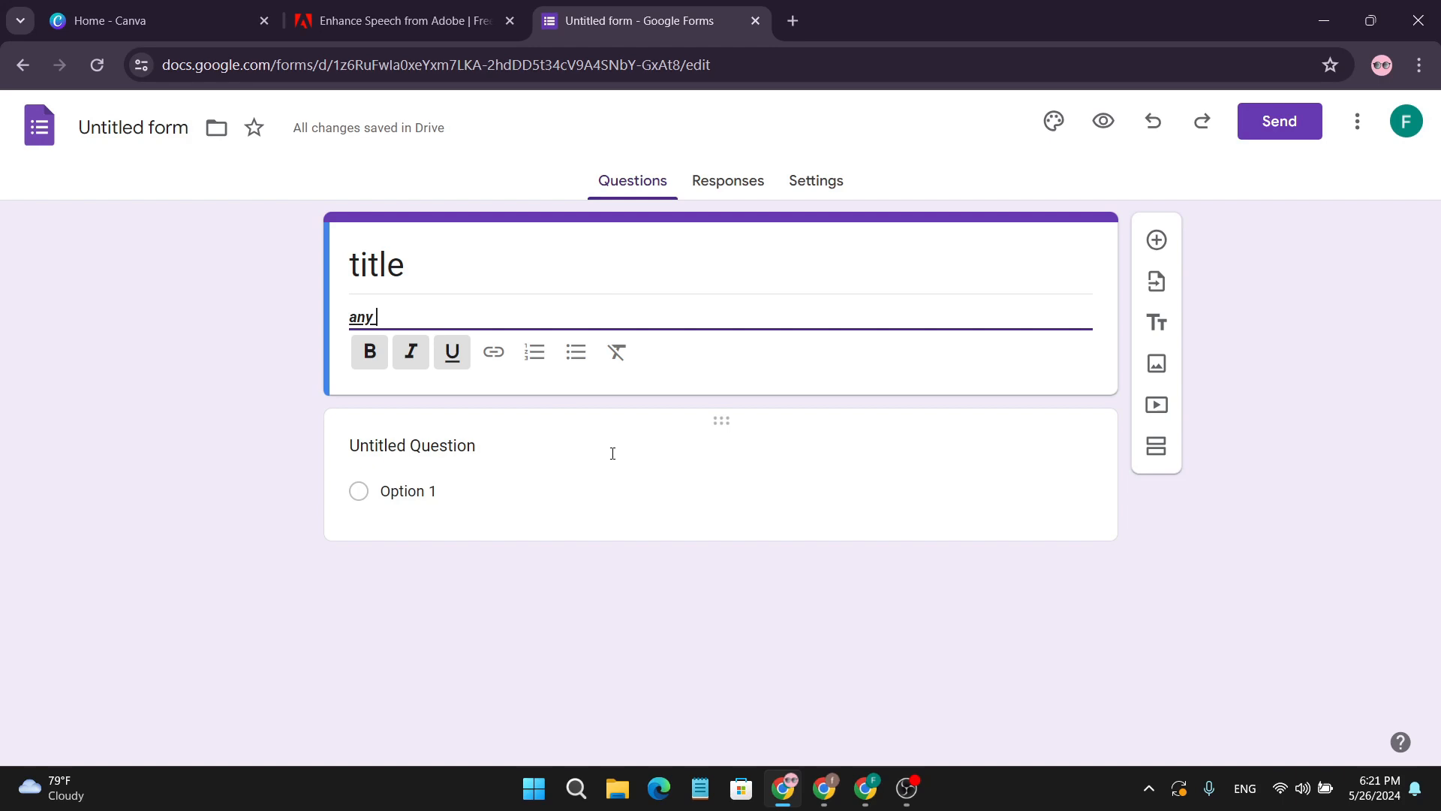
- Try the Checkboxes and Drop-down types on the untitled question, and set it to Short answer
left_click(501, 447)
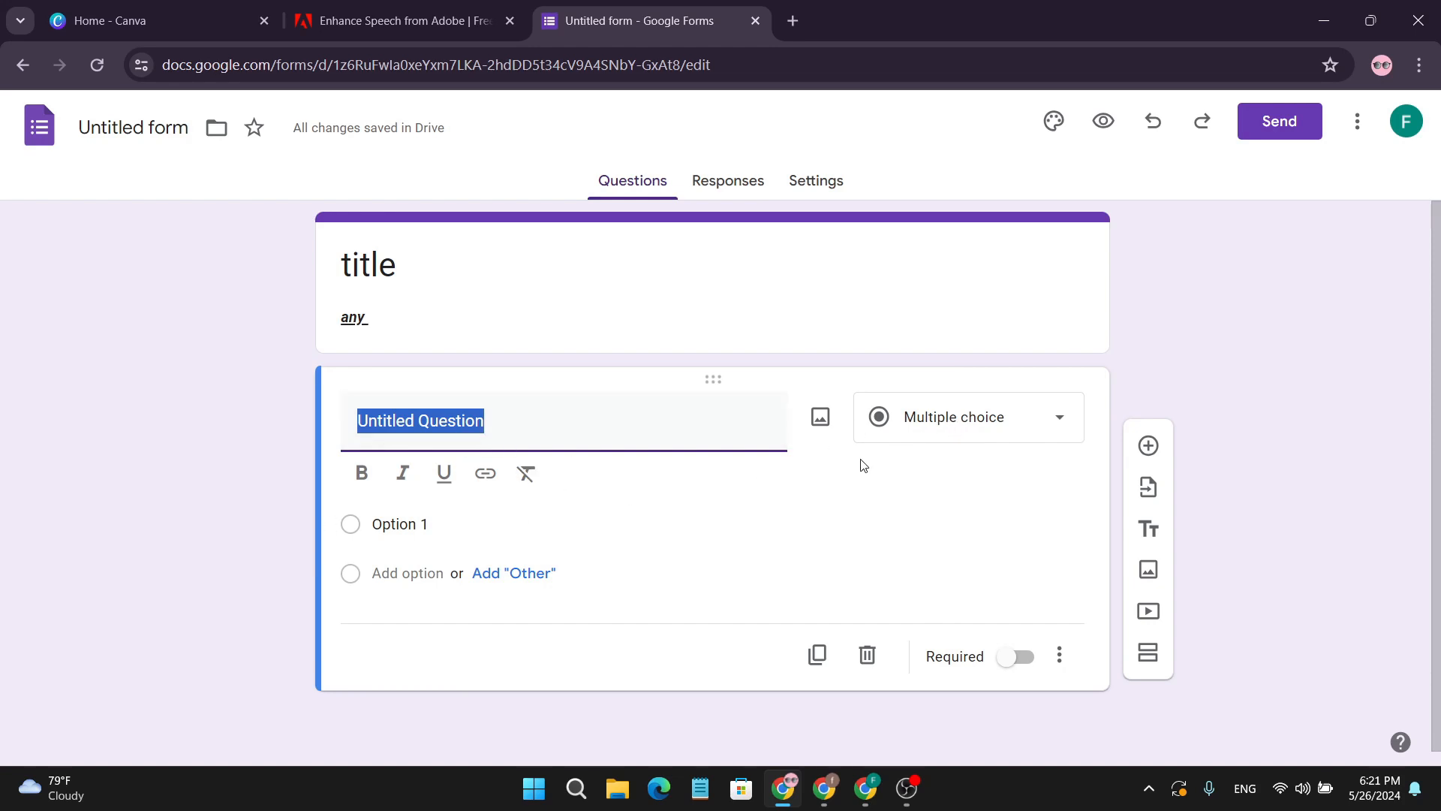
left_click(984, 425)
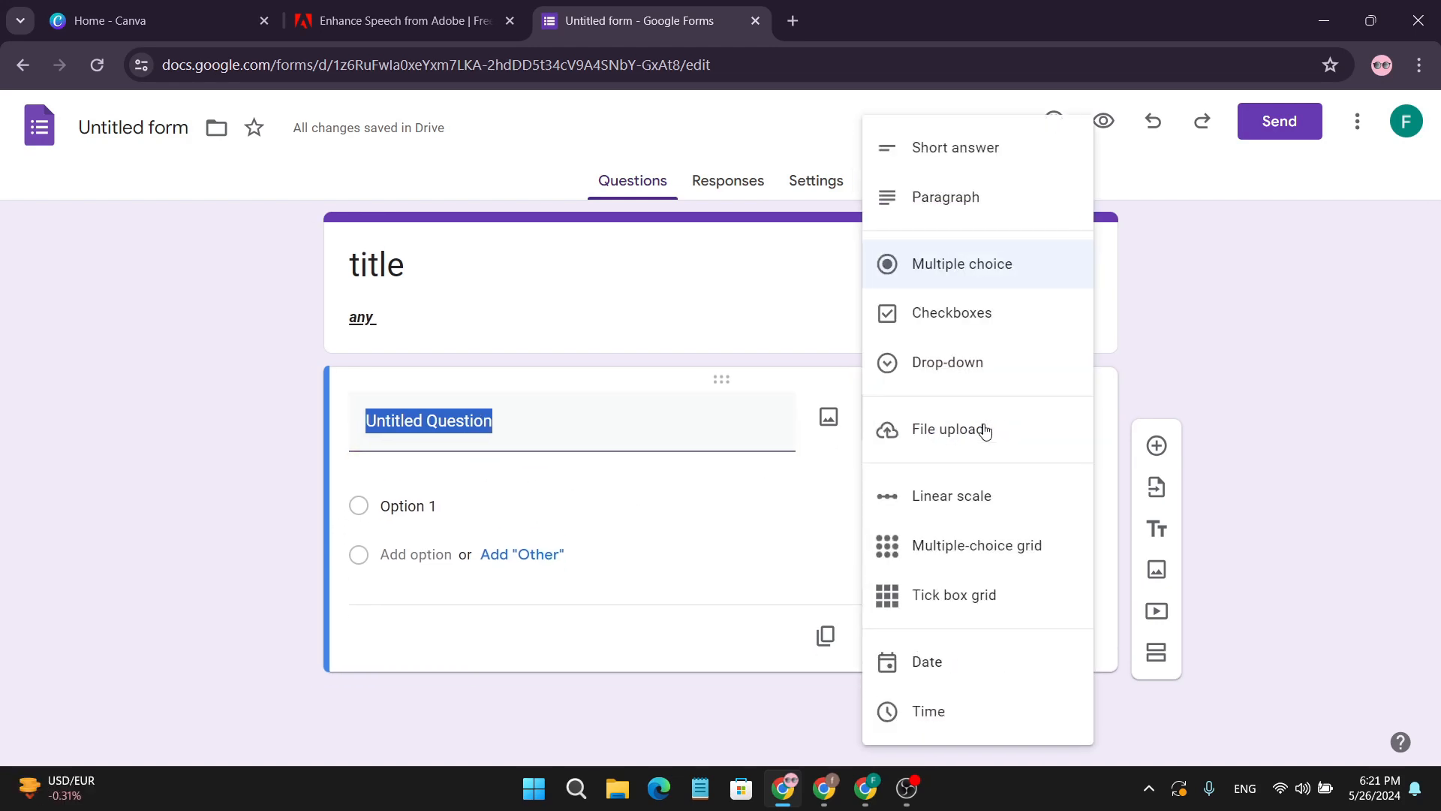
left_click(951, 328)
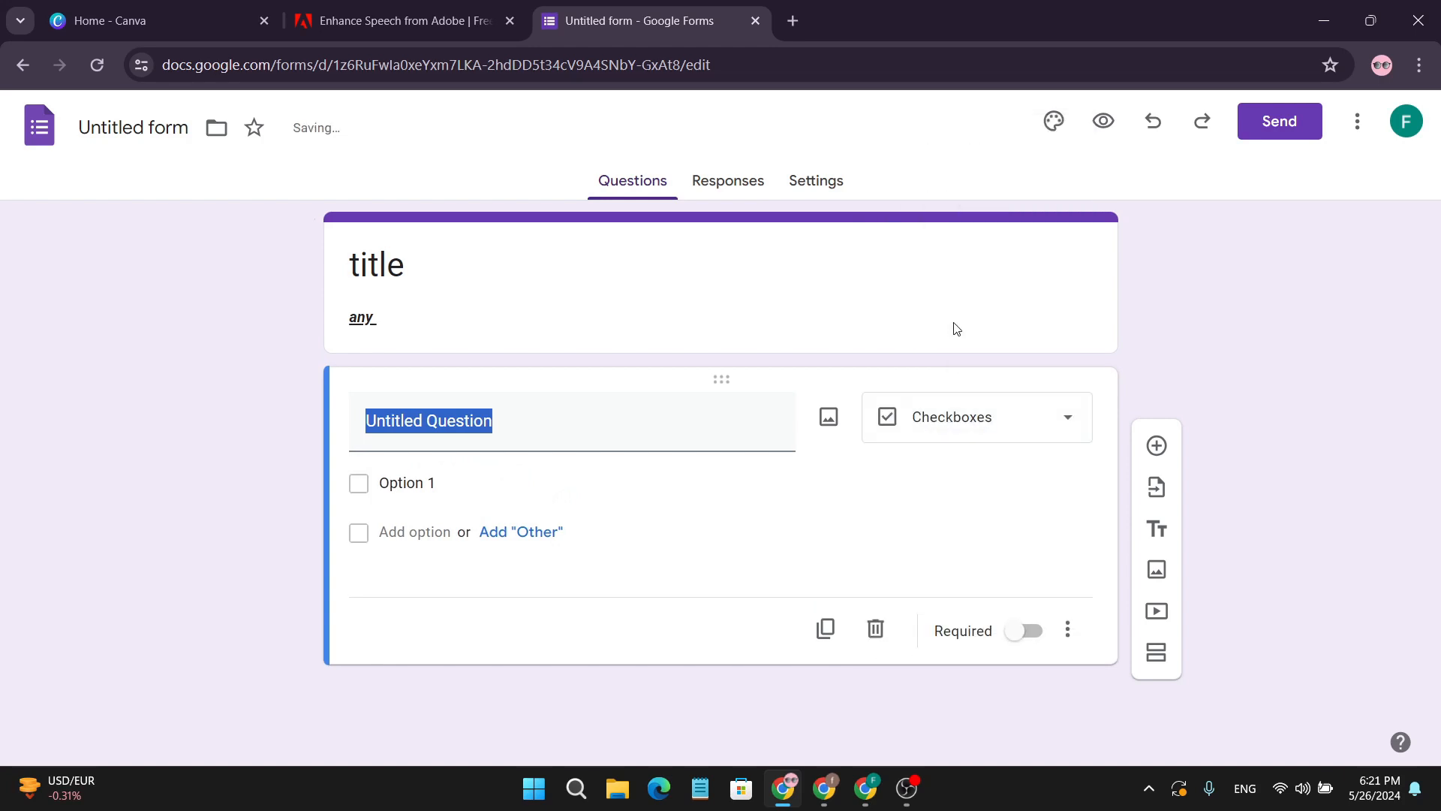
left_click(969, 434)
left_click(952, 365)
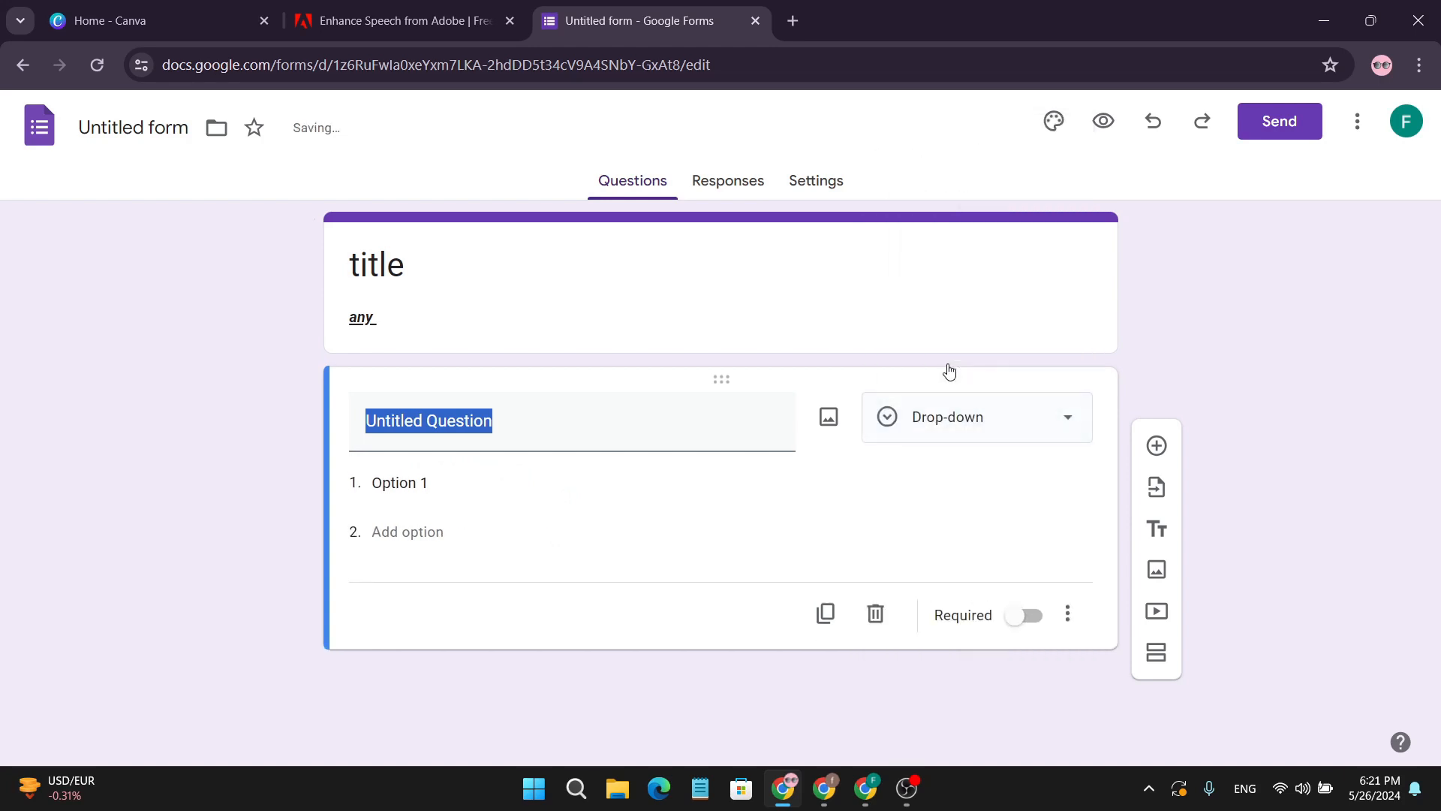
left_click(968, 425)
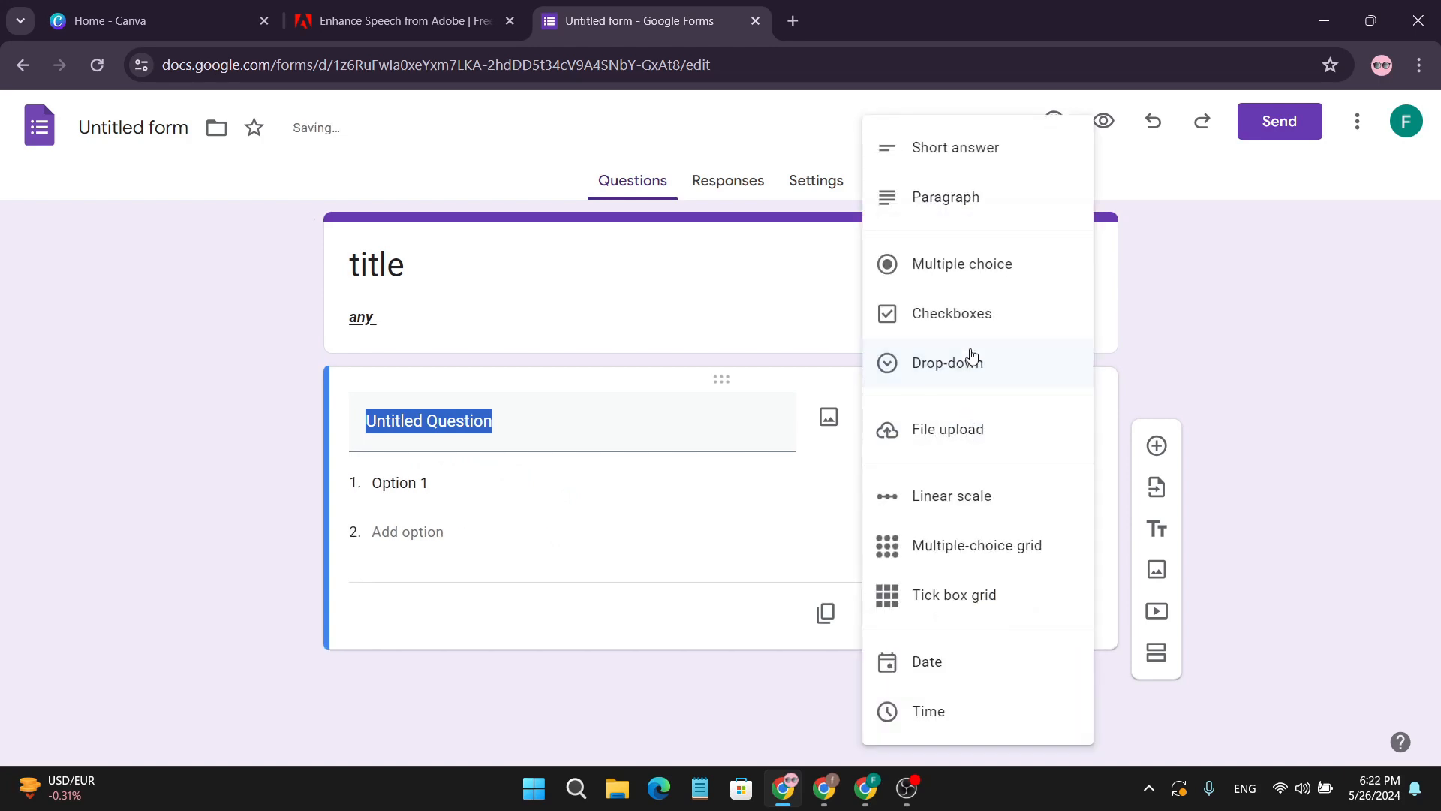
left_click(955, 154)
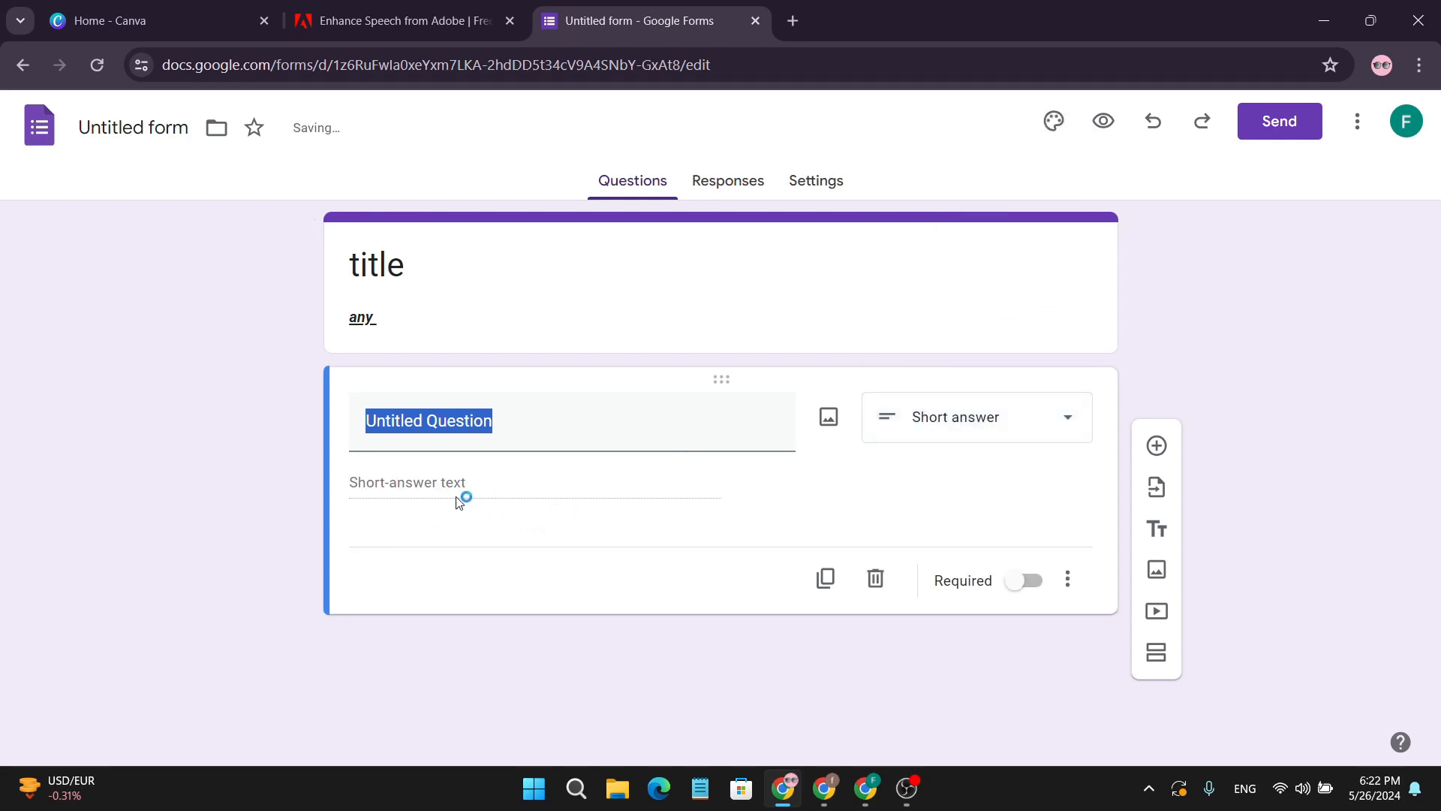
- Replace the untitled question's text with "age"
left_click(494, 425)
key("BackSpace")
key("BackSpace")
key("BackSpace")
key("BackSpace")
key("BackSpace")
key("BackSpace")
key("BackSpace")
key("BackSpace")
key("BackSpace")
key("BackSpace")
key("BackSpace")
key("BackSpace")
key("BackSpace")
key("BackSpace")
key("BackSpace")
key("BackSpace")
key("BackSpace")
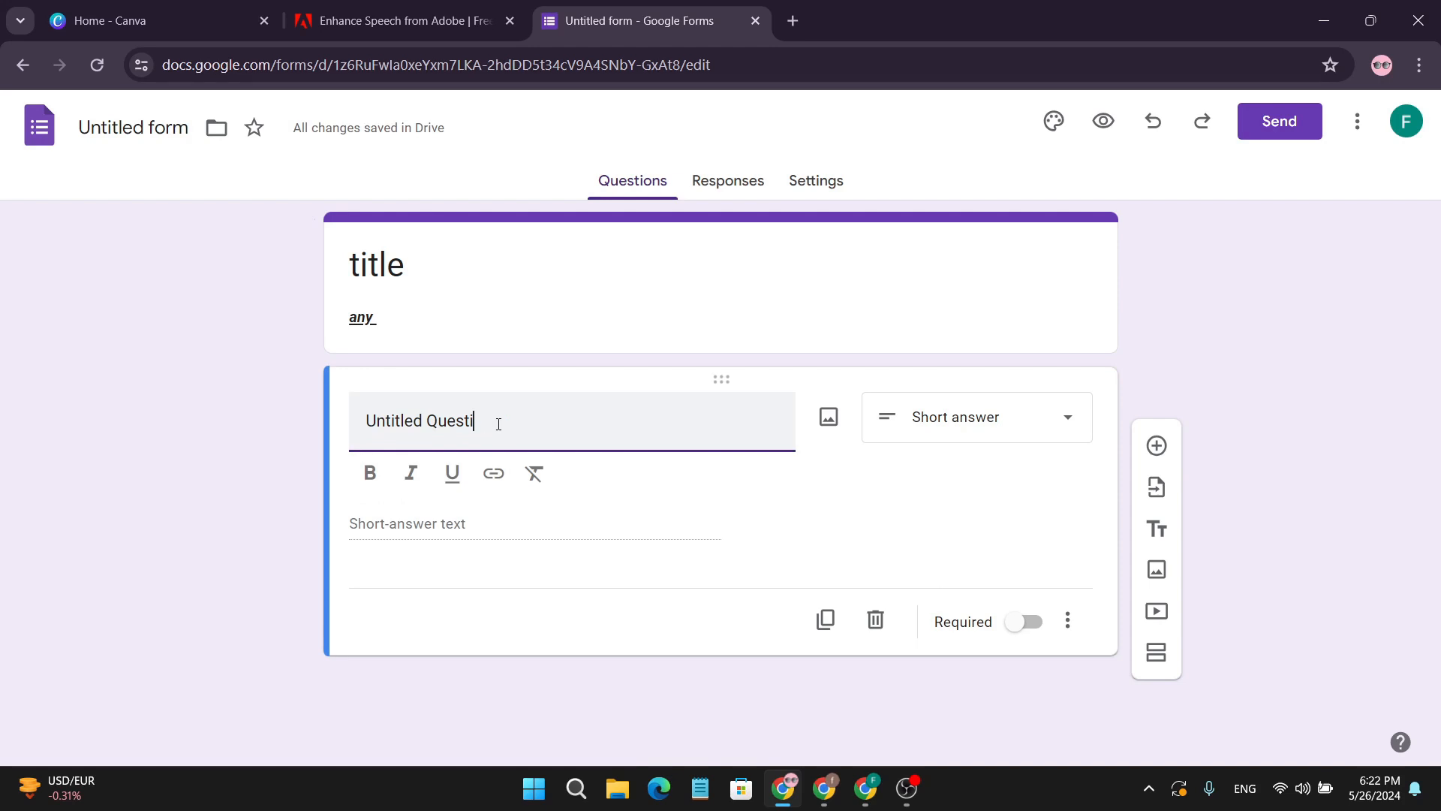
type("age")
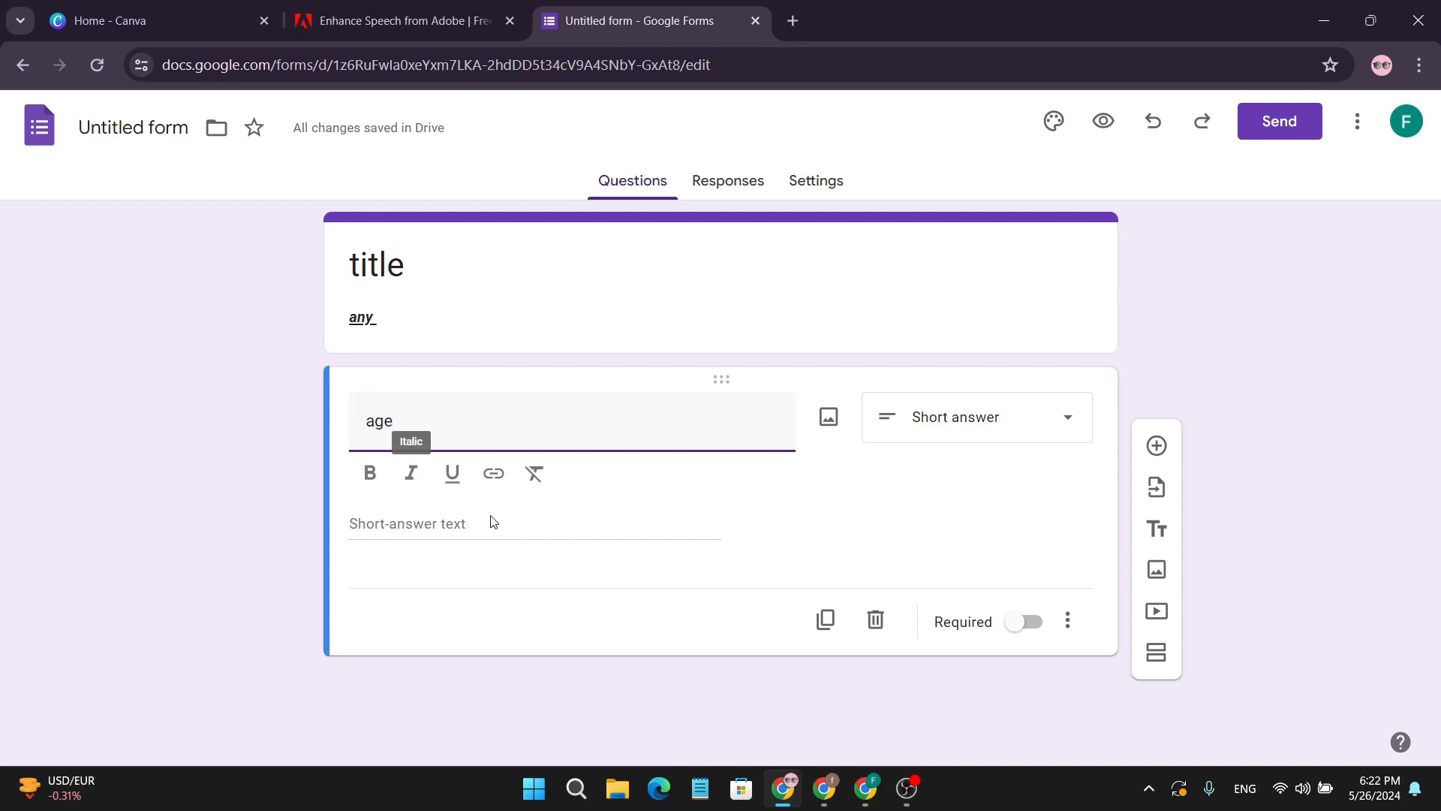
- Change the age question to Multiple choice and add an "Other" choice and a second option
left_click(983, 421)
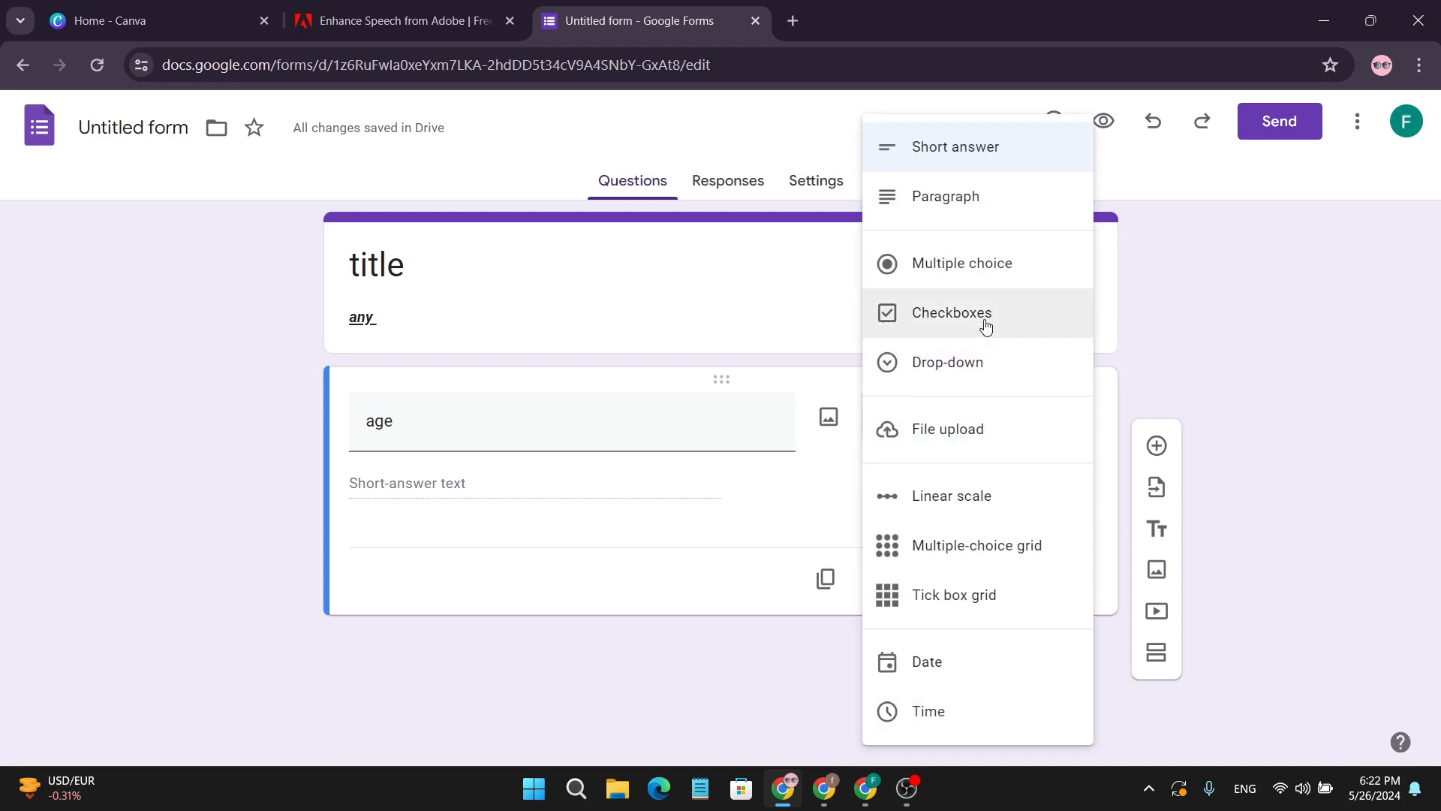
left_click(954, 266)
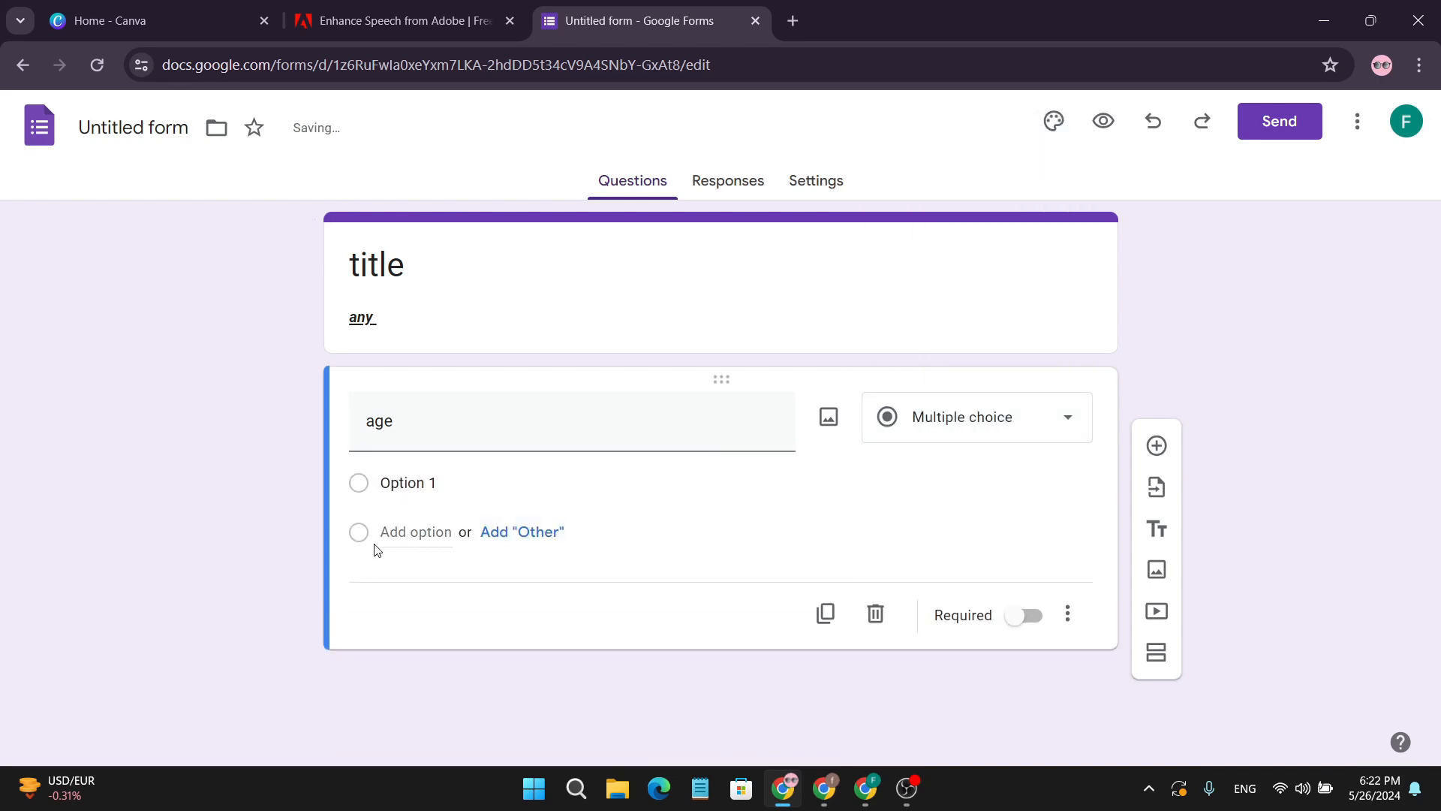
left_click(517, 534)
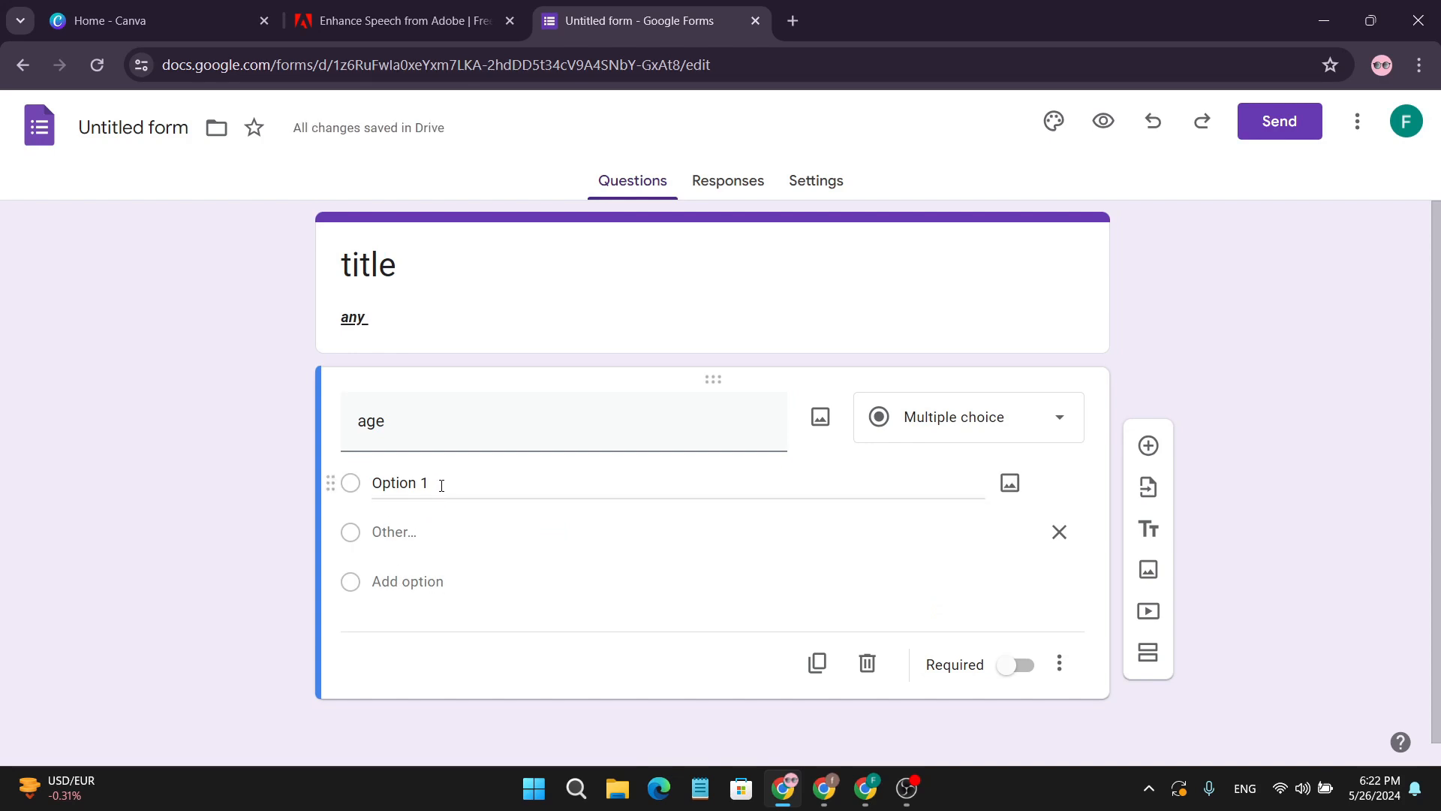
left_click(405, 583)
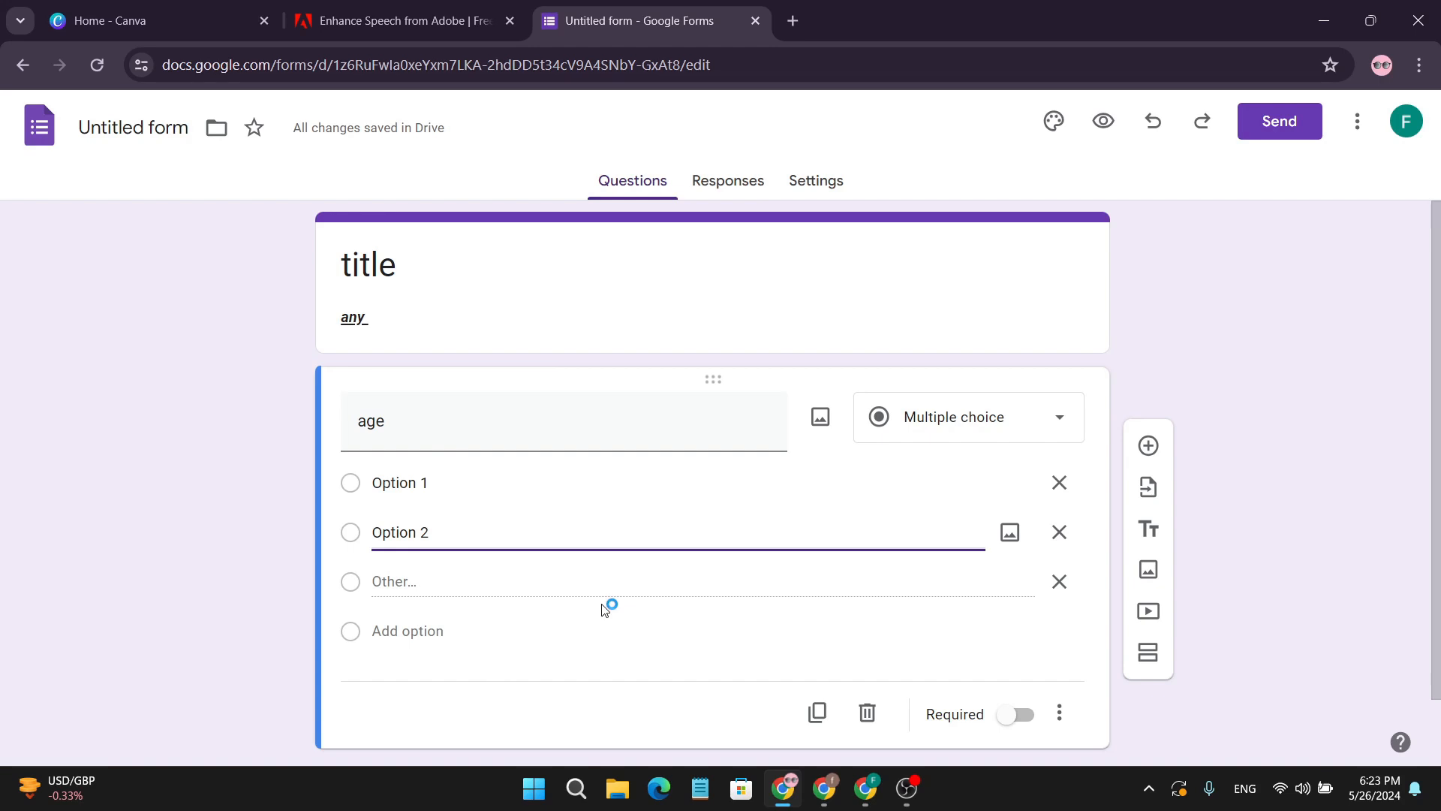
- Turn the age question into a required Paragraph question reading "tell us about you?"
left_click(972, 427)
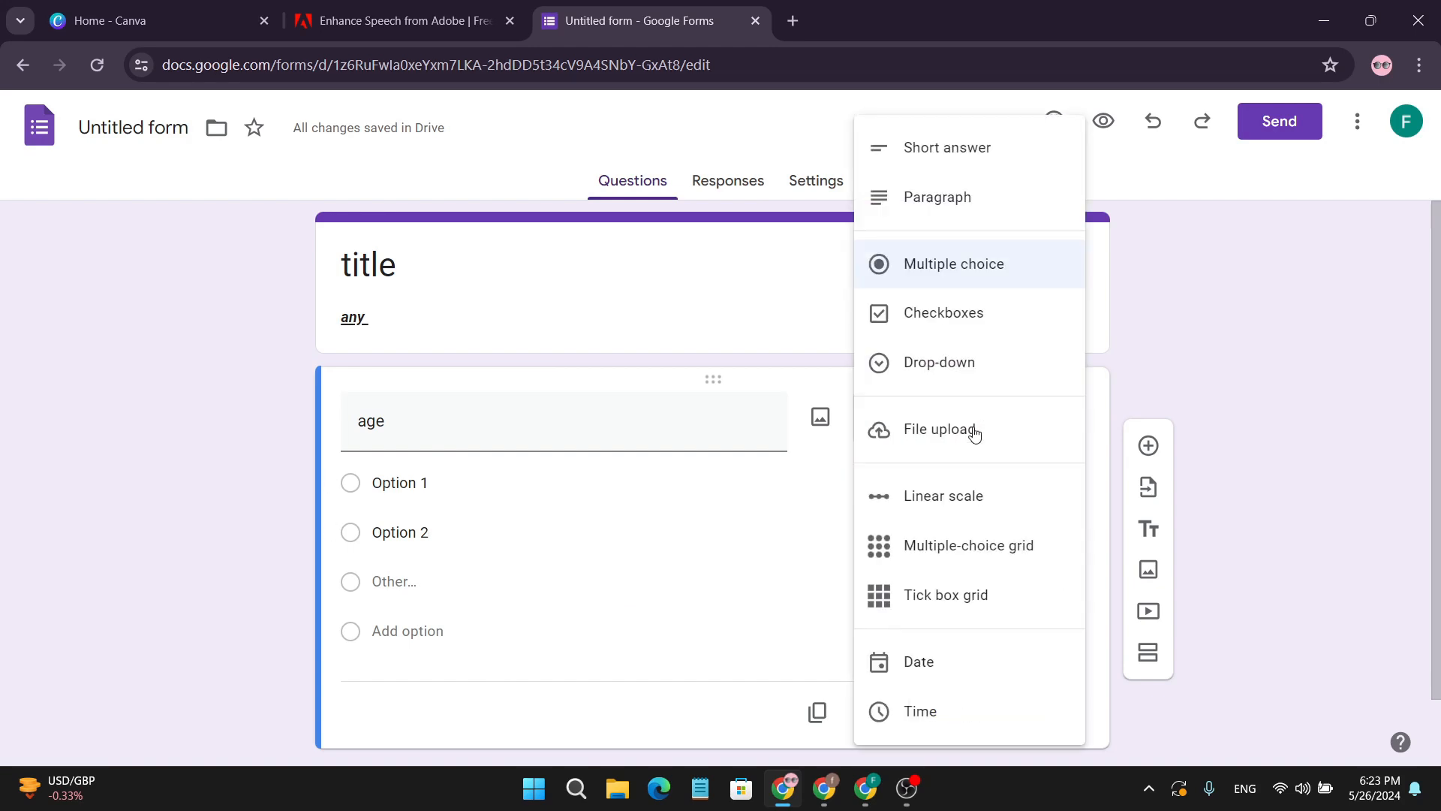
left_click(952, 202)
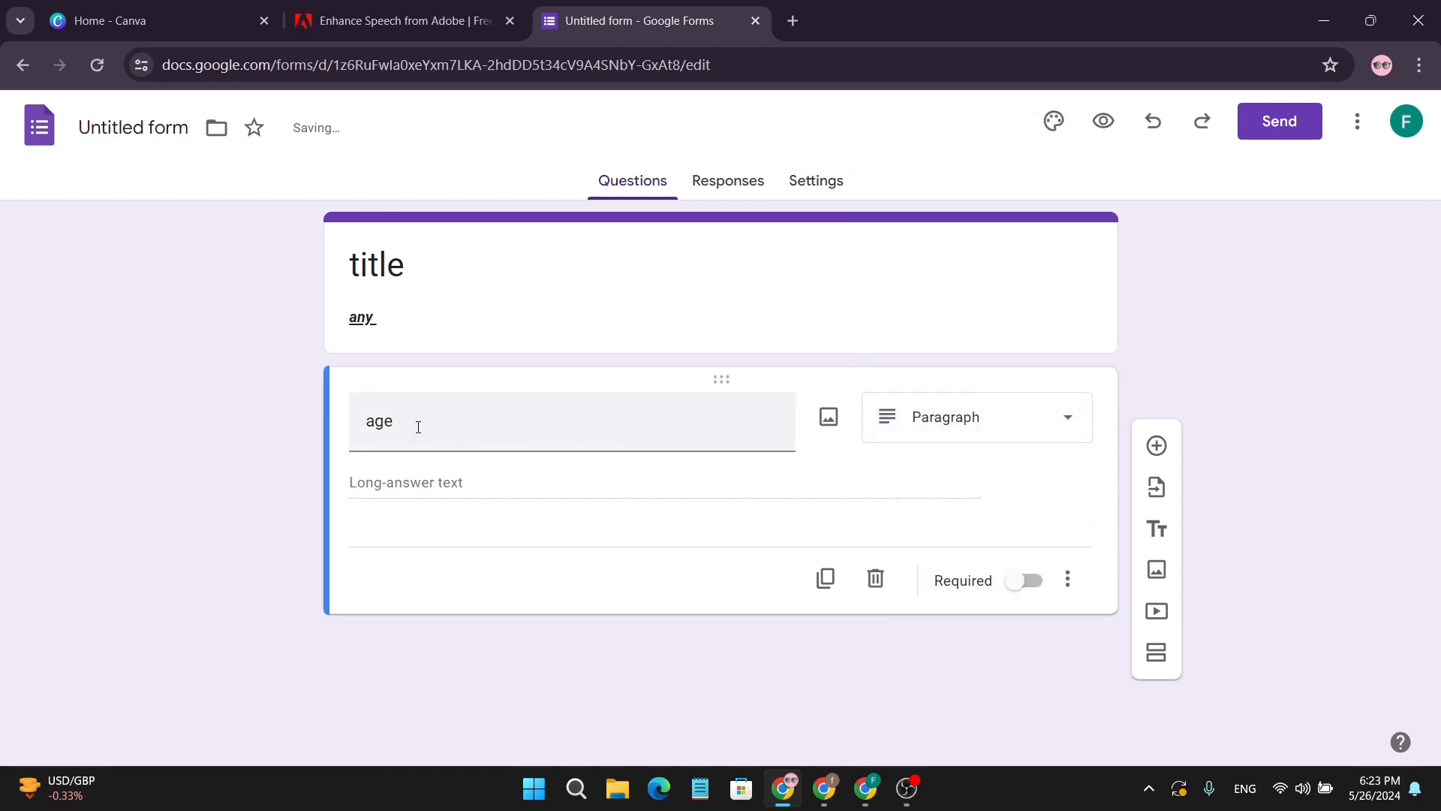
double_click(379, 423)
key("BackSpace")
type("tell us about you?")
mouse_move(494, 424)
left_mouse_down()
mouse_move(384, 432)
mouse_move(474, 439)
left_mouse_up()
left_click(484, 529)
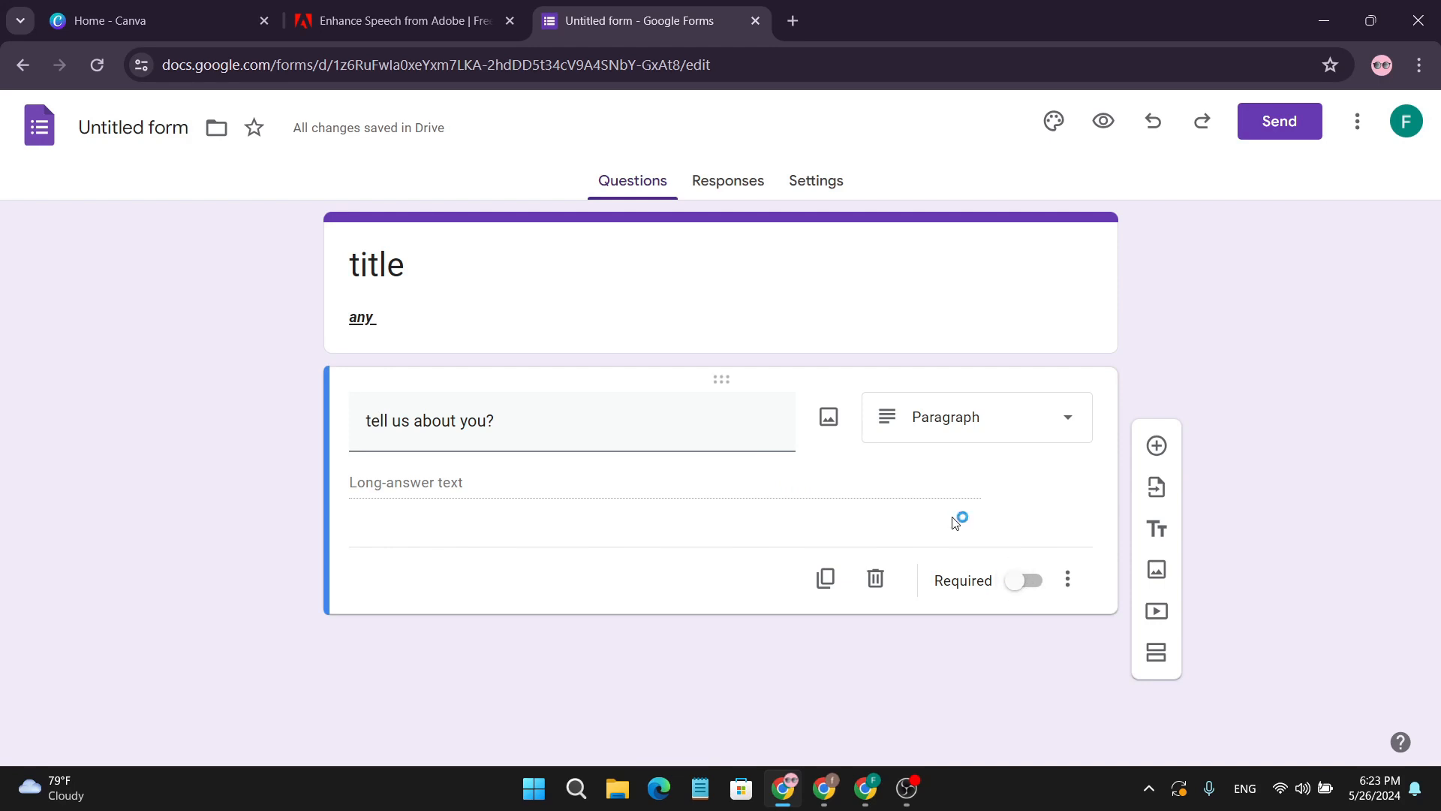
left_click(1032, 582)
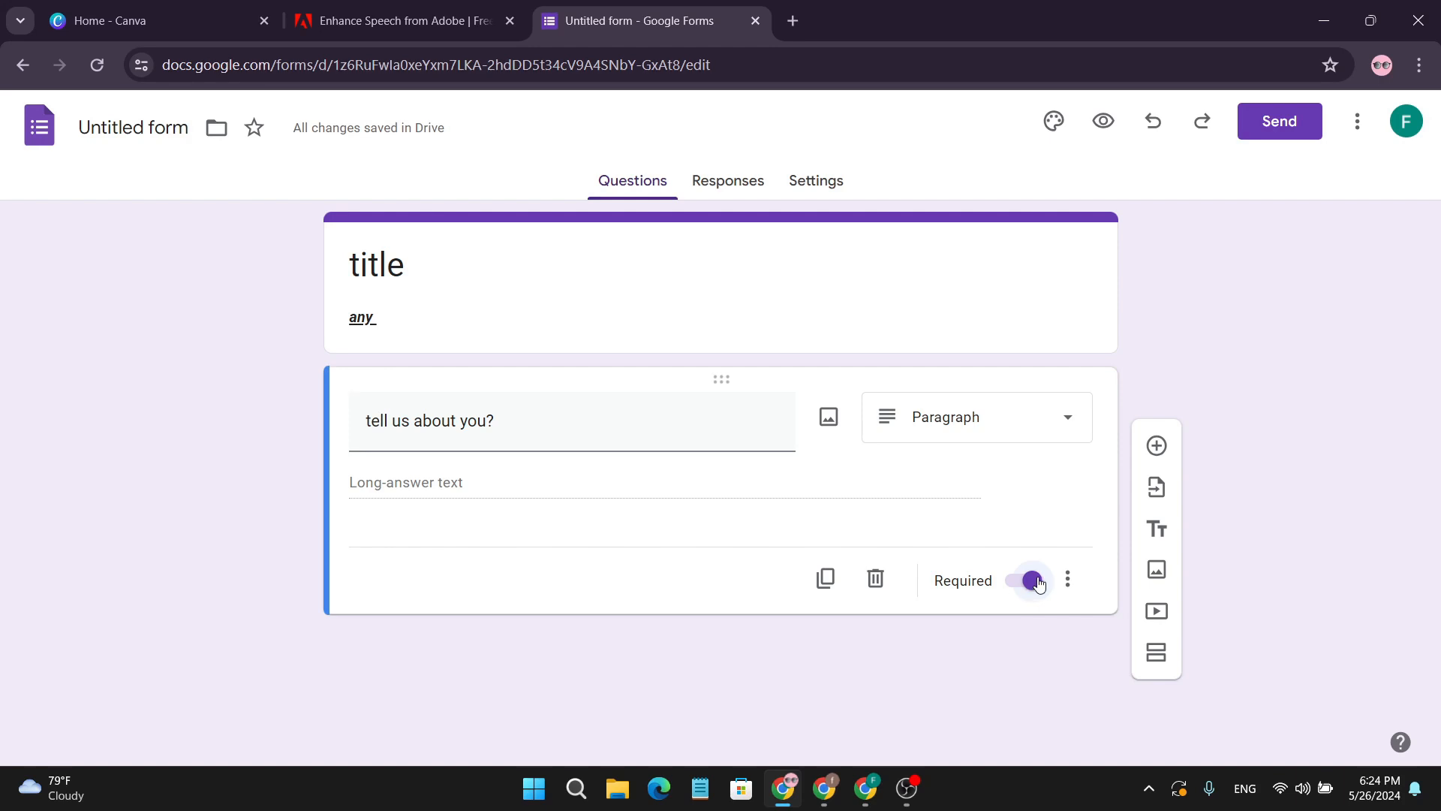
- Try the Drop-down type on the "tell us about you?" question, and set it to Checkboxes
left_click(999, 415)
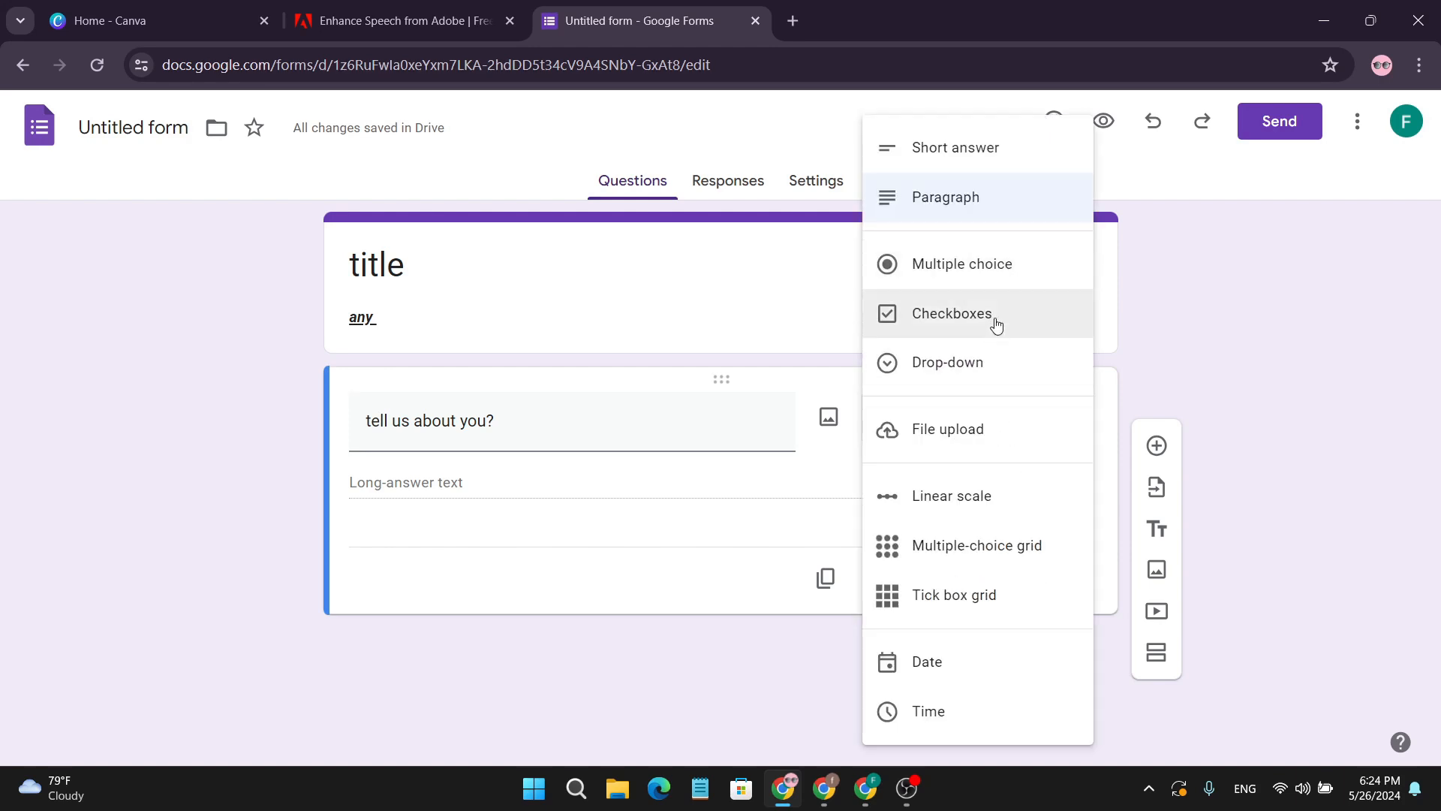
left_click(972, 375)
left_click(983, 427)
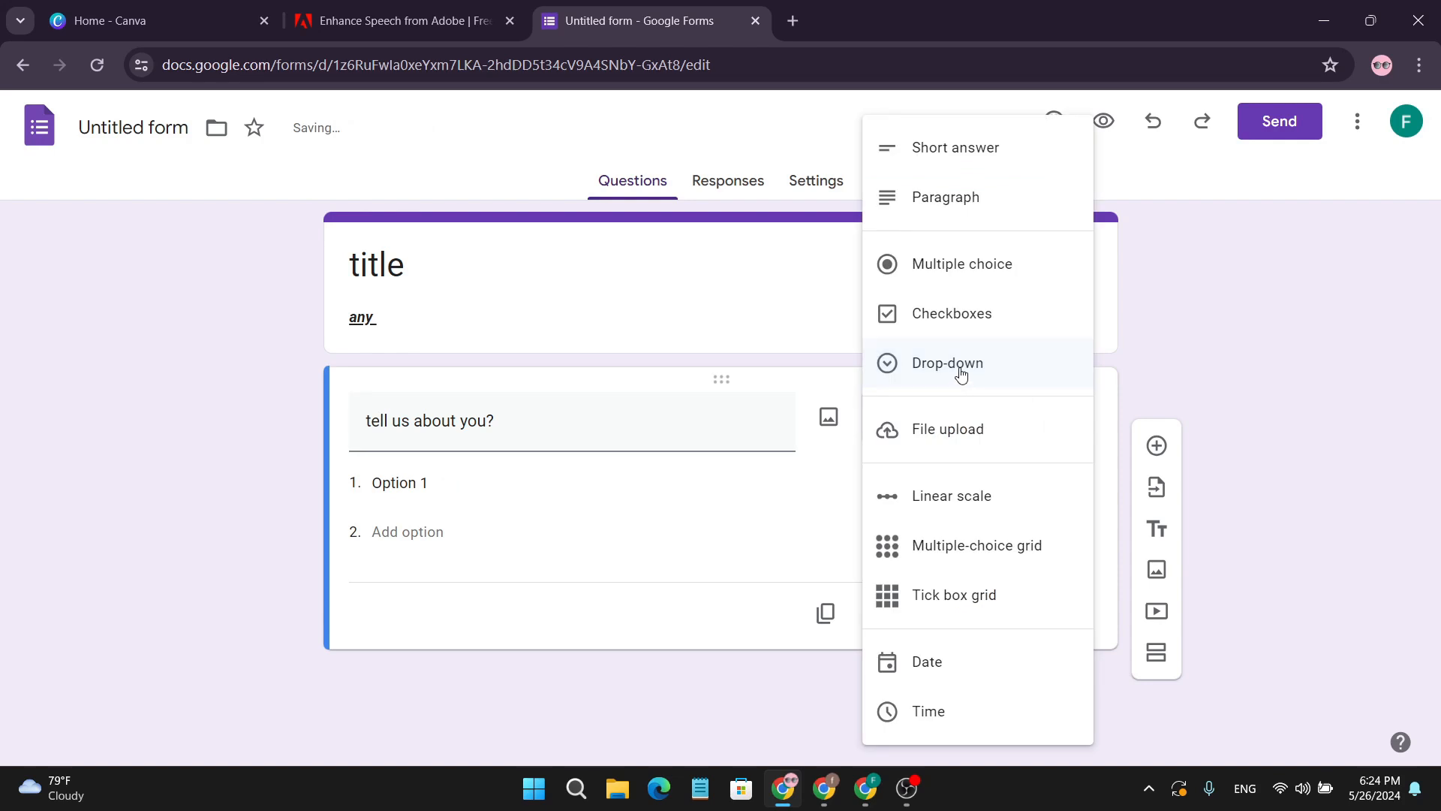
left_click(956, 328)
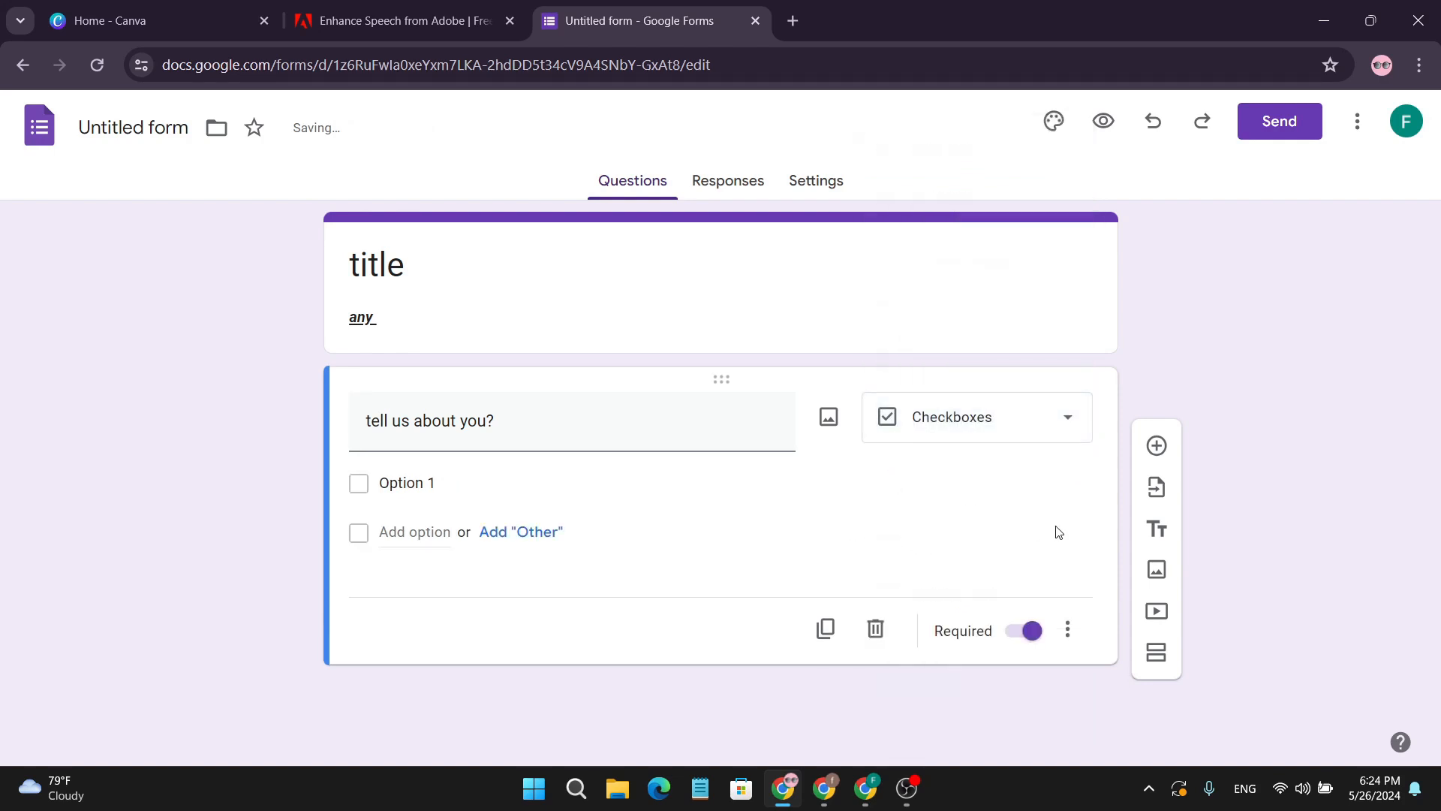
- Add a new question below "tell us about you?" and set its type to Checkboxes
left_click(1157, 446)
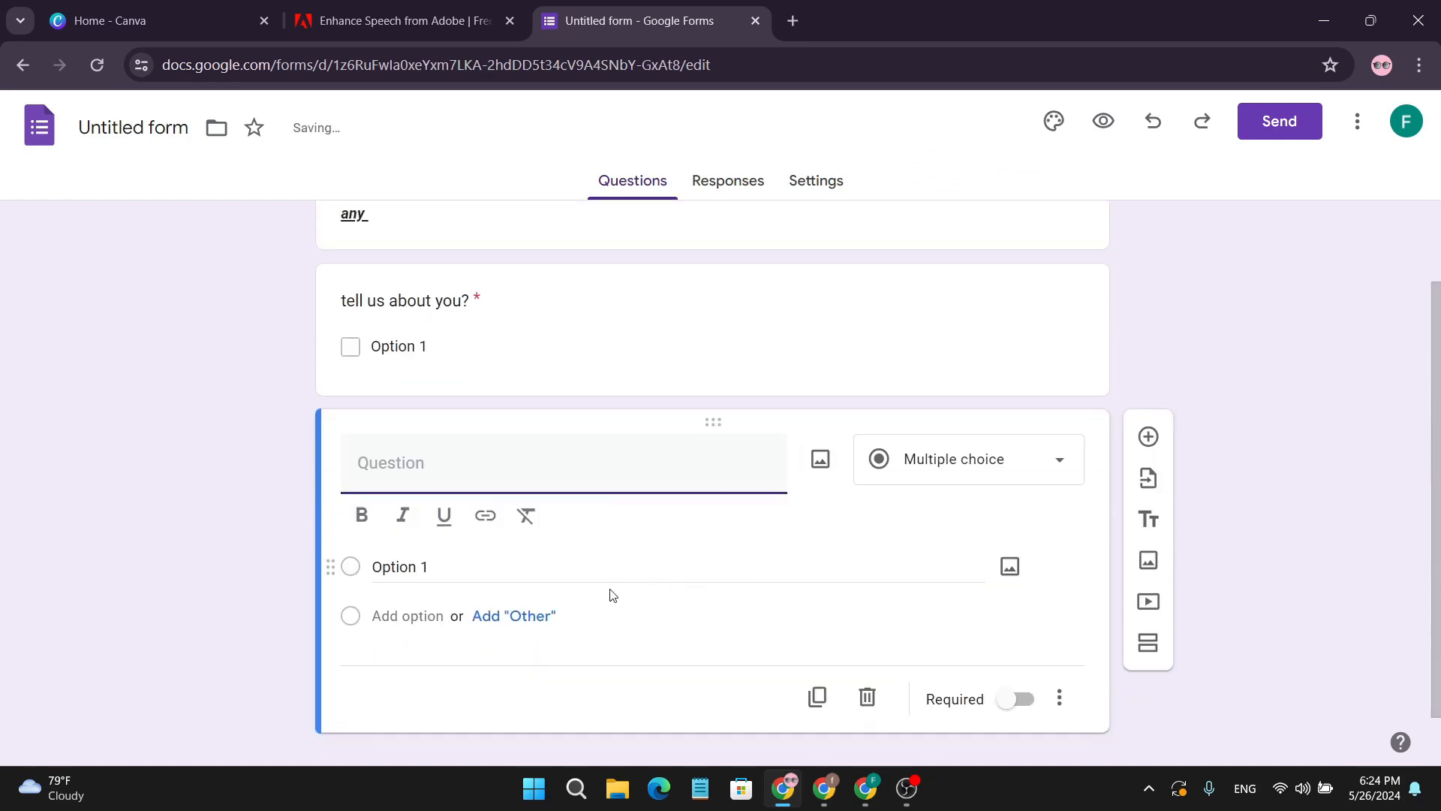
left_click(943, 477)
left_click(947, 327)
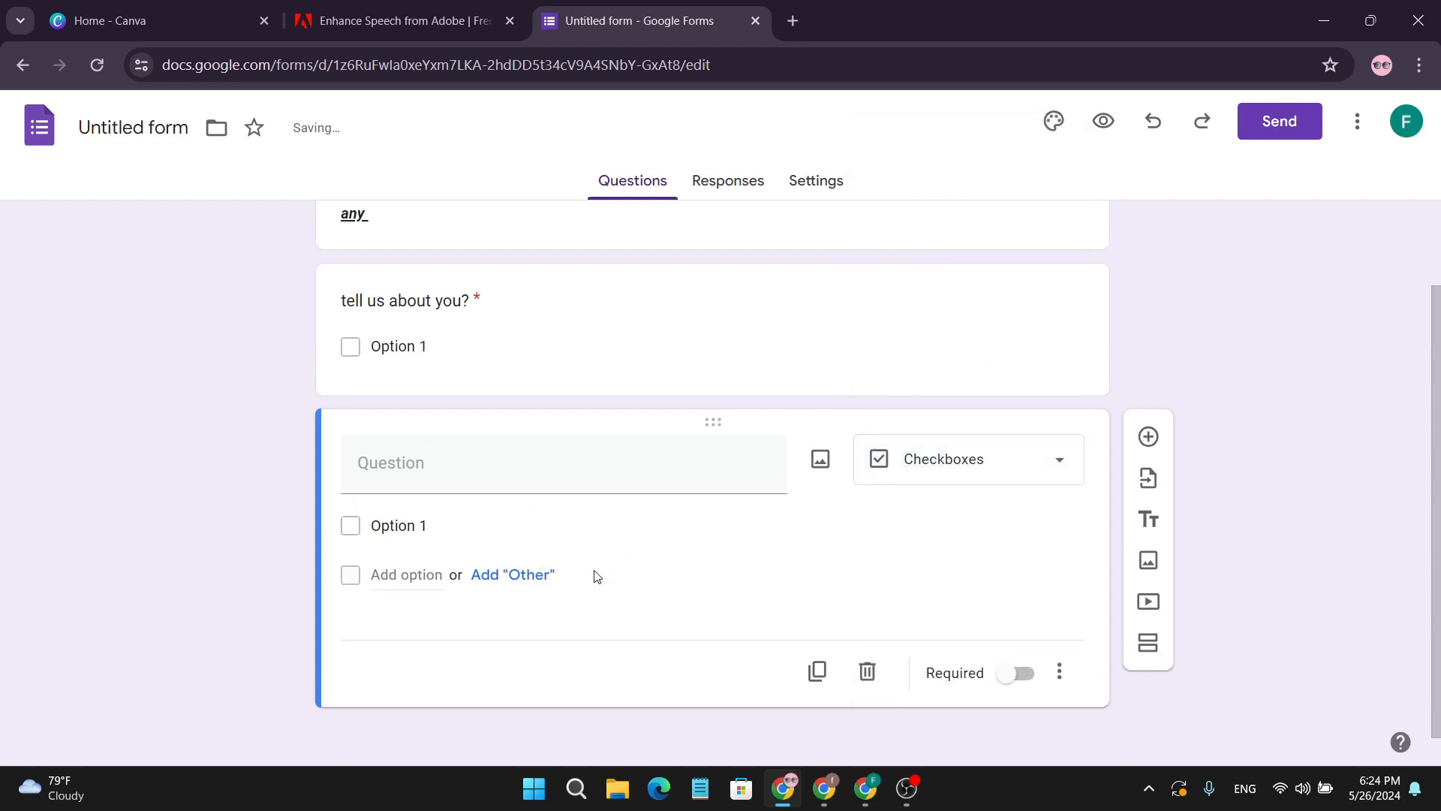
- Add an "Other" choice and the options Option 2 and Option 3 to the untitled checkbox question
left_click(490, 482)
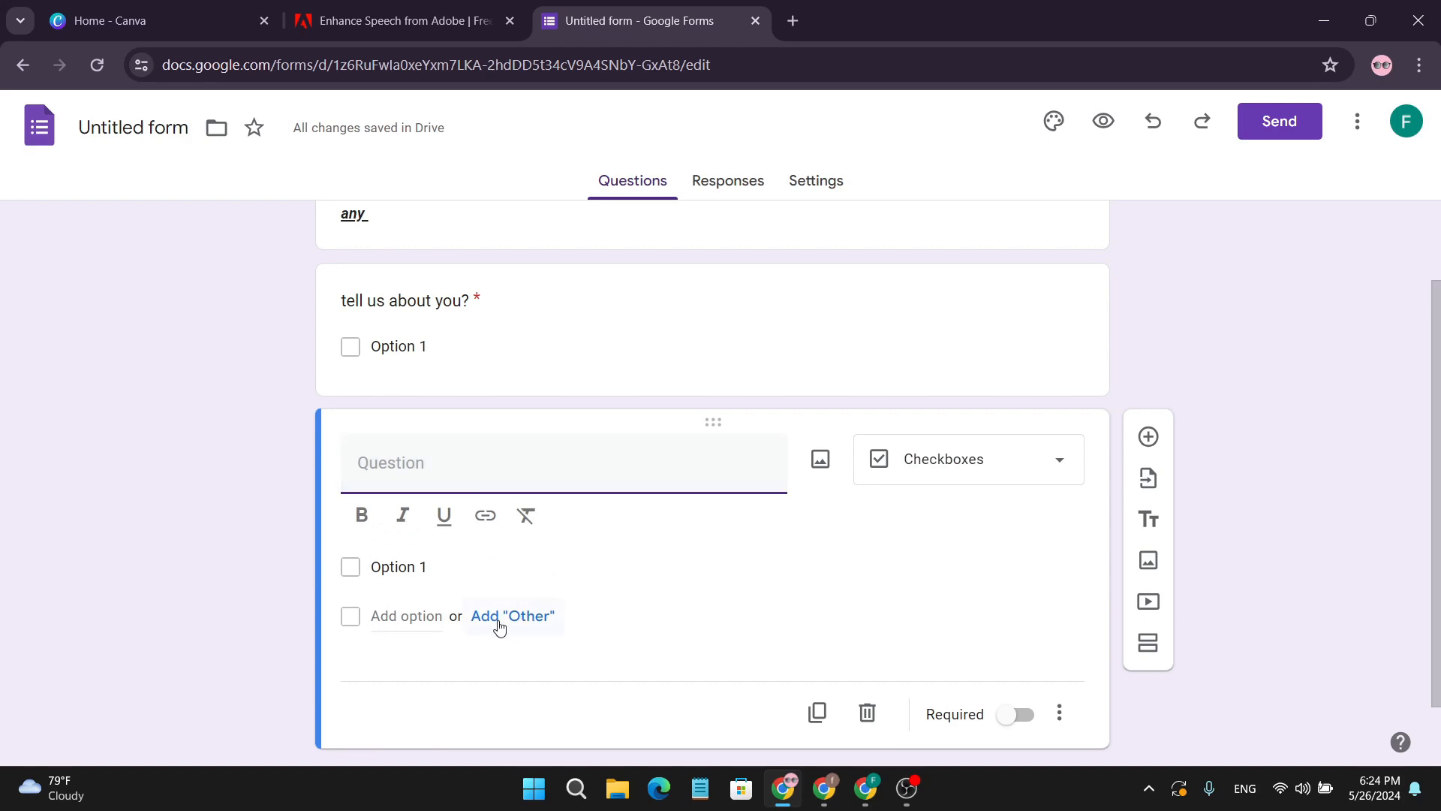
left_click(506, 623)
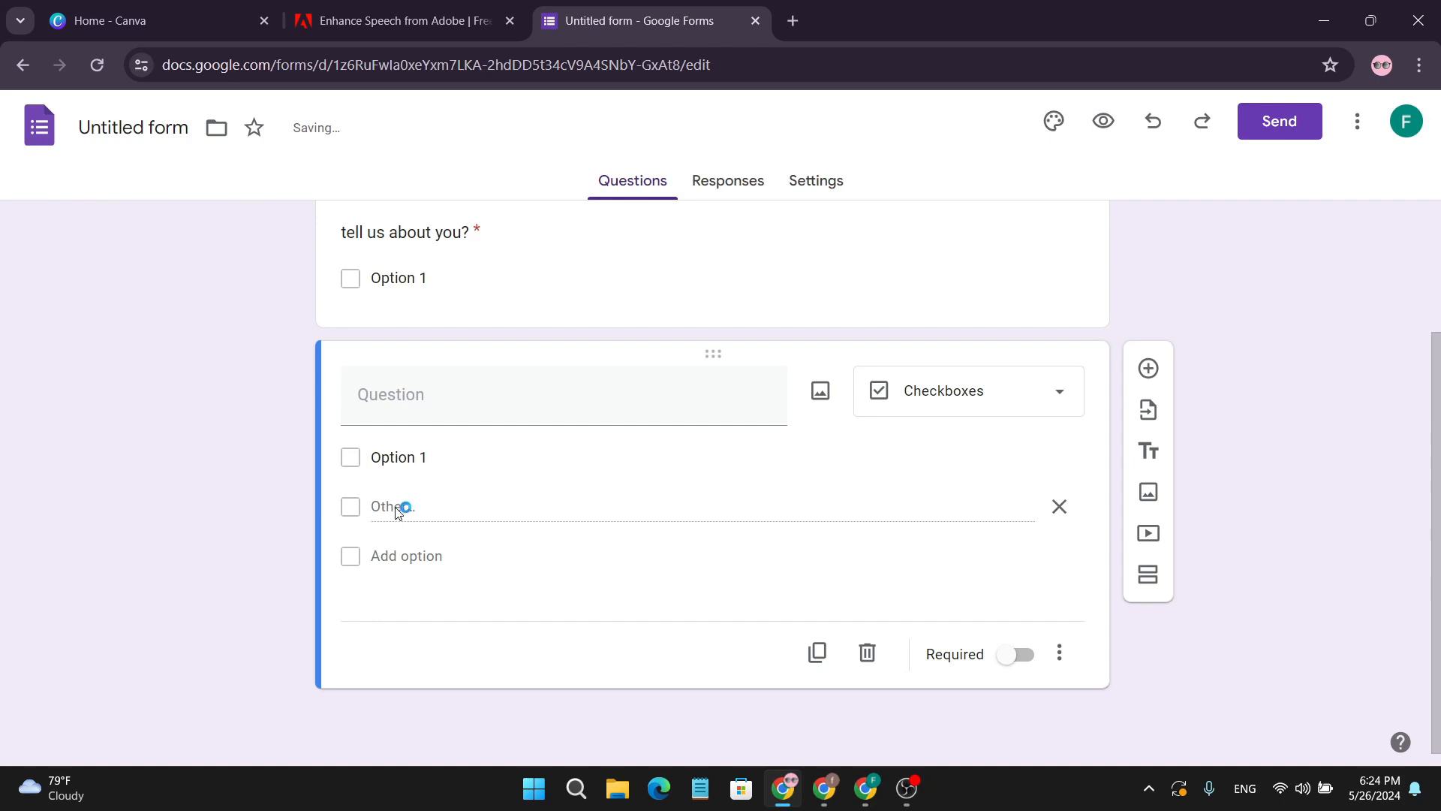
left_click(433, 555)
left_click(428, 603)
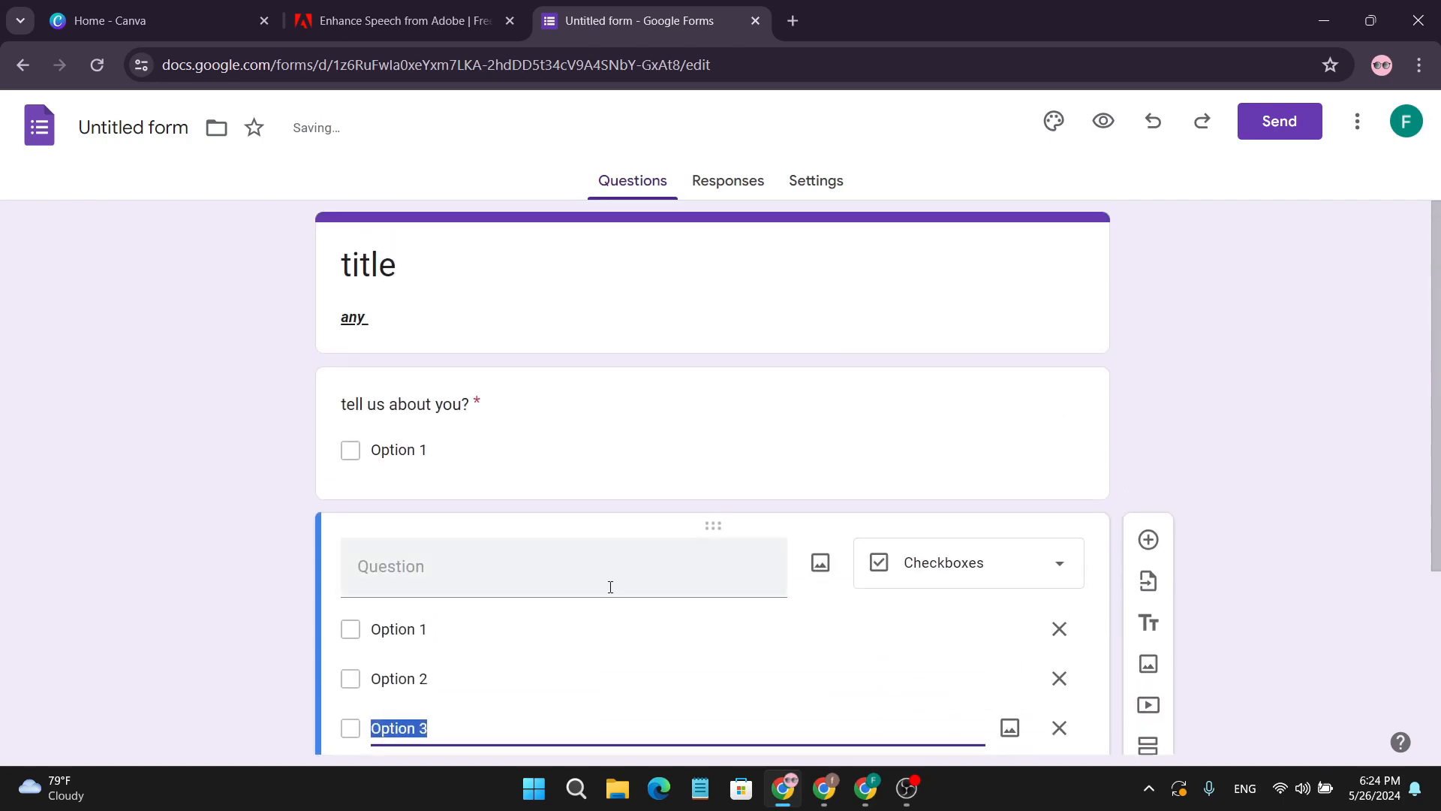
scroll(611, 593, "down", 1)
scroll(564, 592, "up", 3)
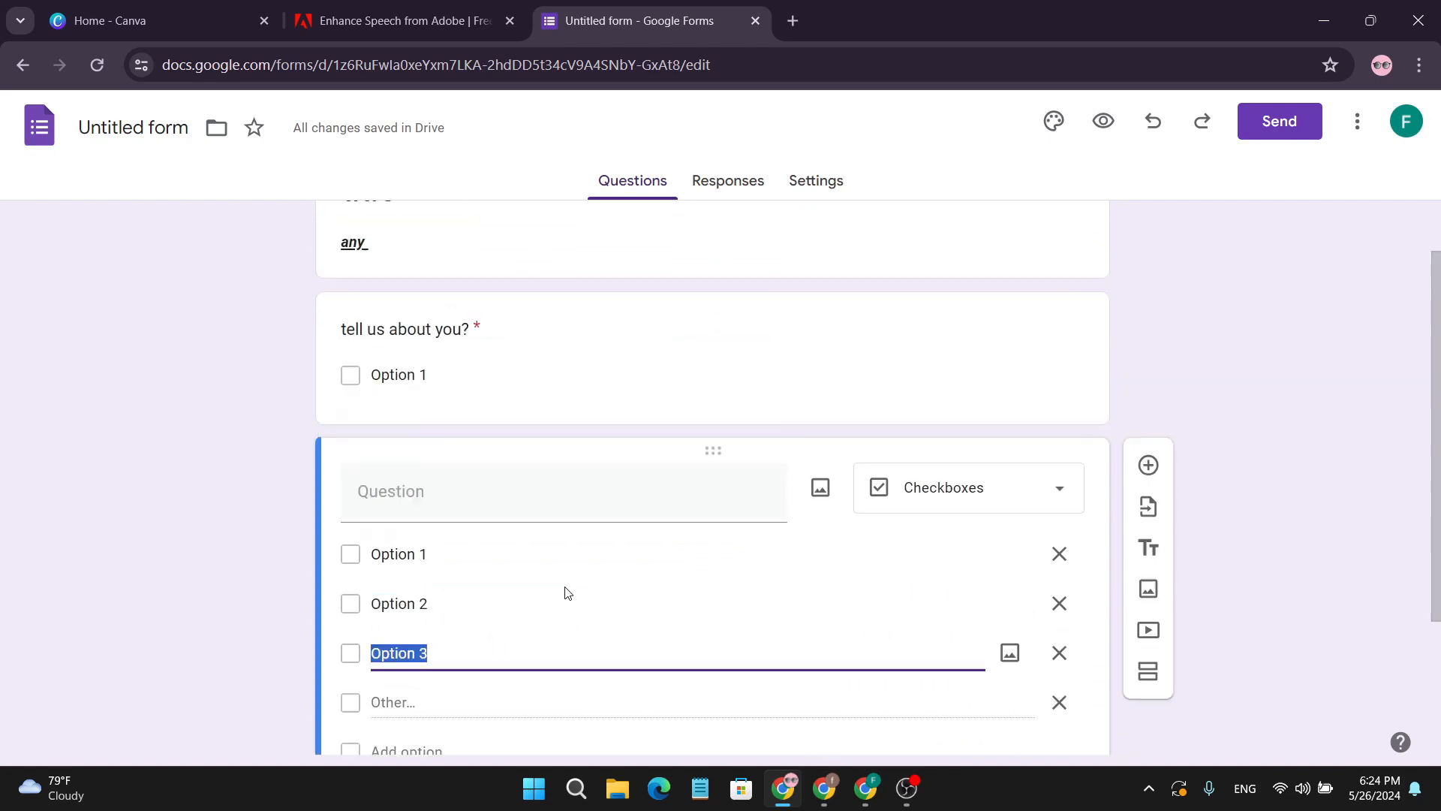
scroll(617, 565, "down", 1)
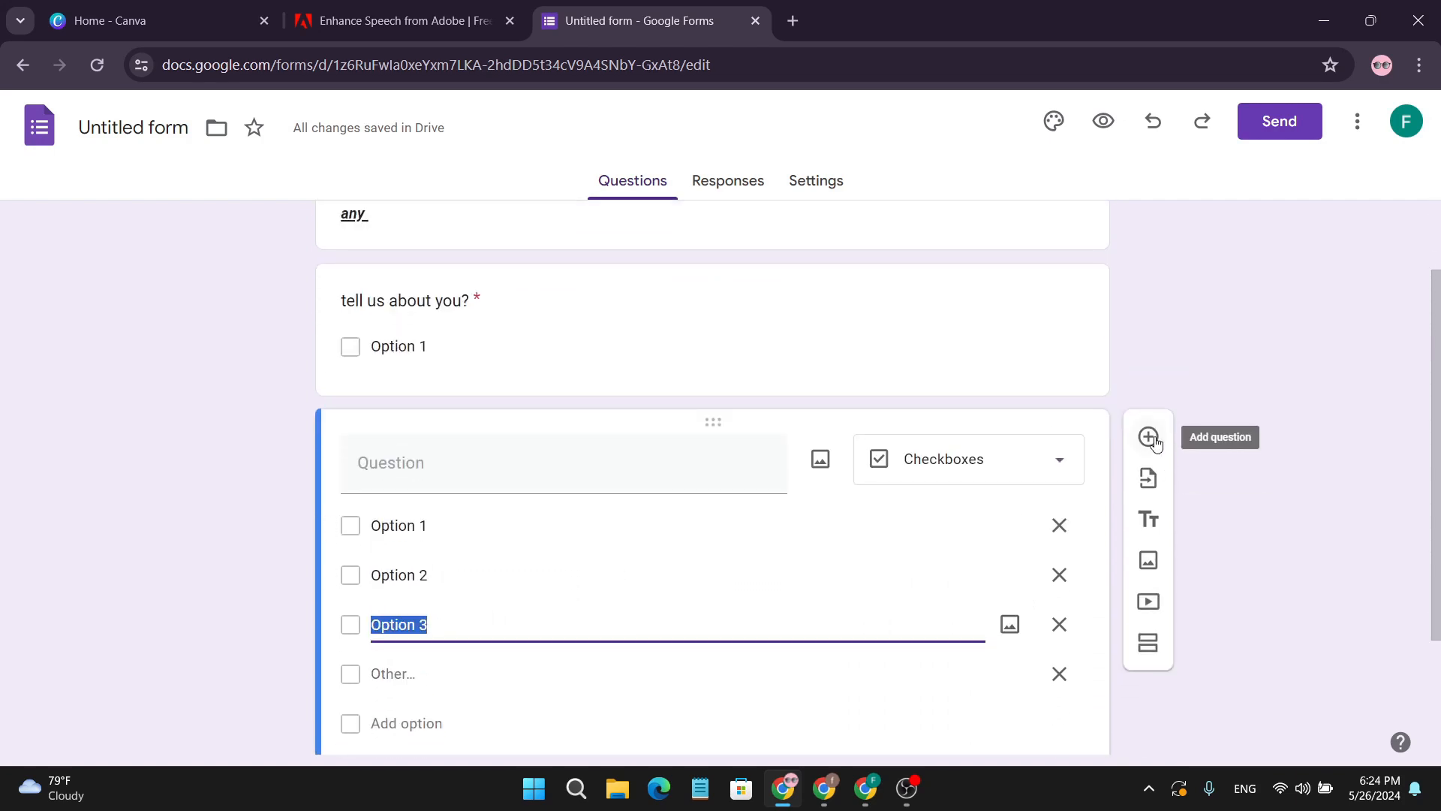
- Add a blank Multiple choice question below the untitled checkbox question
left_click(1148, 434)
scroll(727, 584, "up", 6)
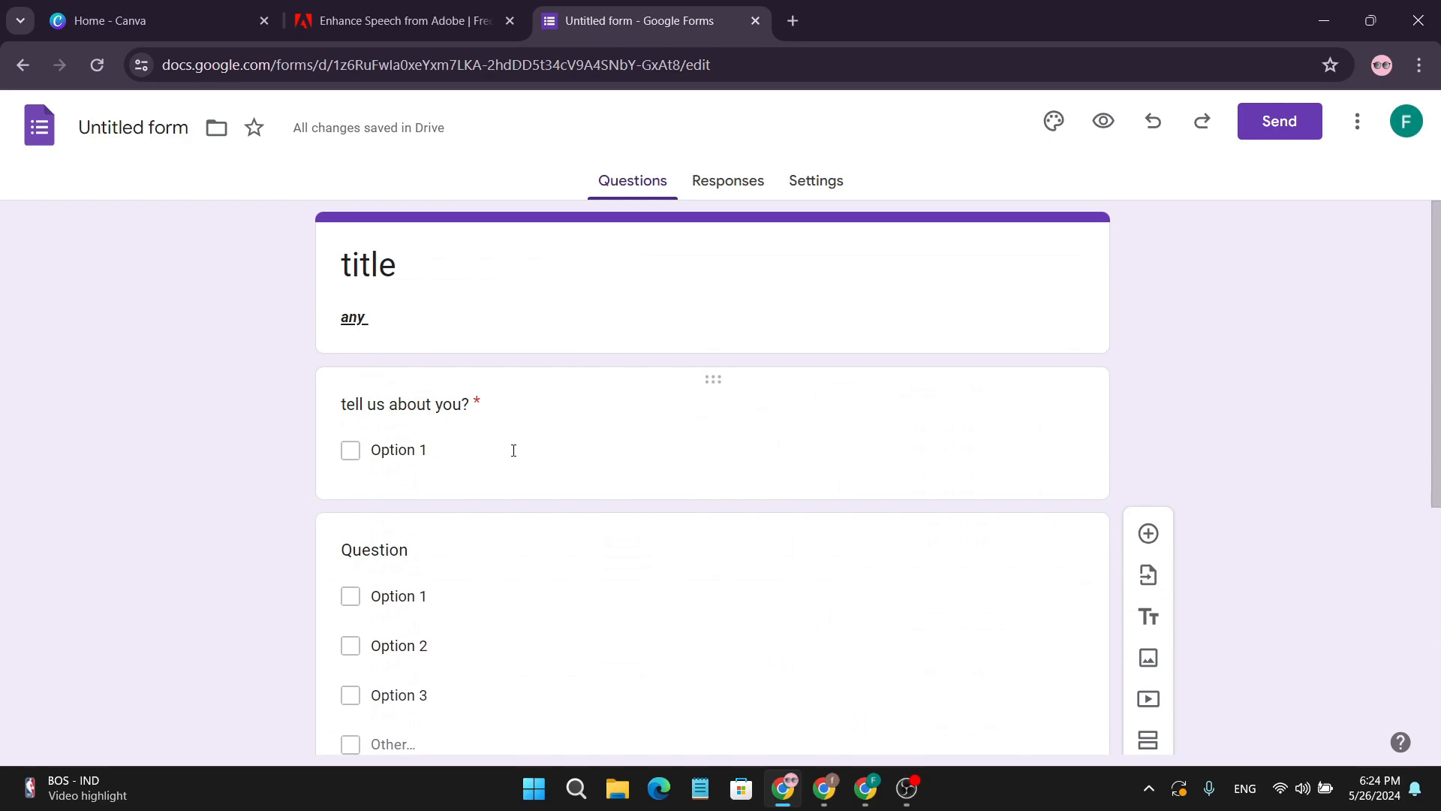
scroll(516, 452, "down", 5)
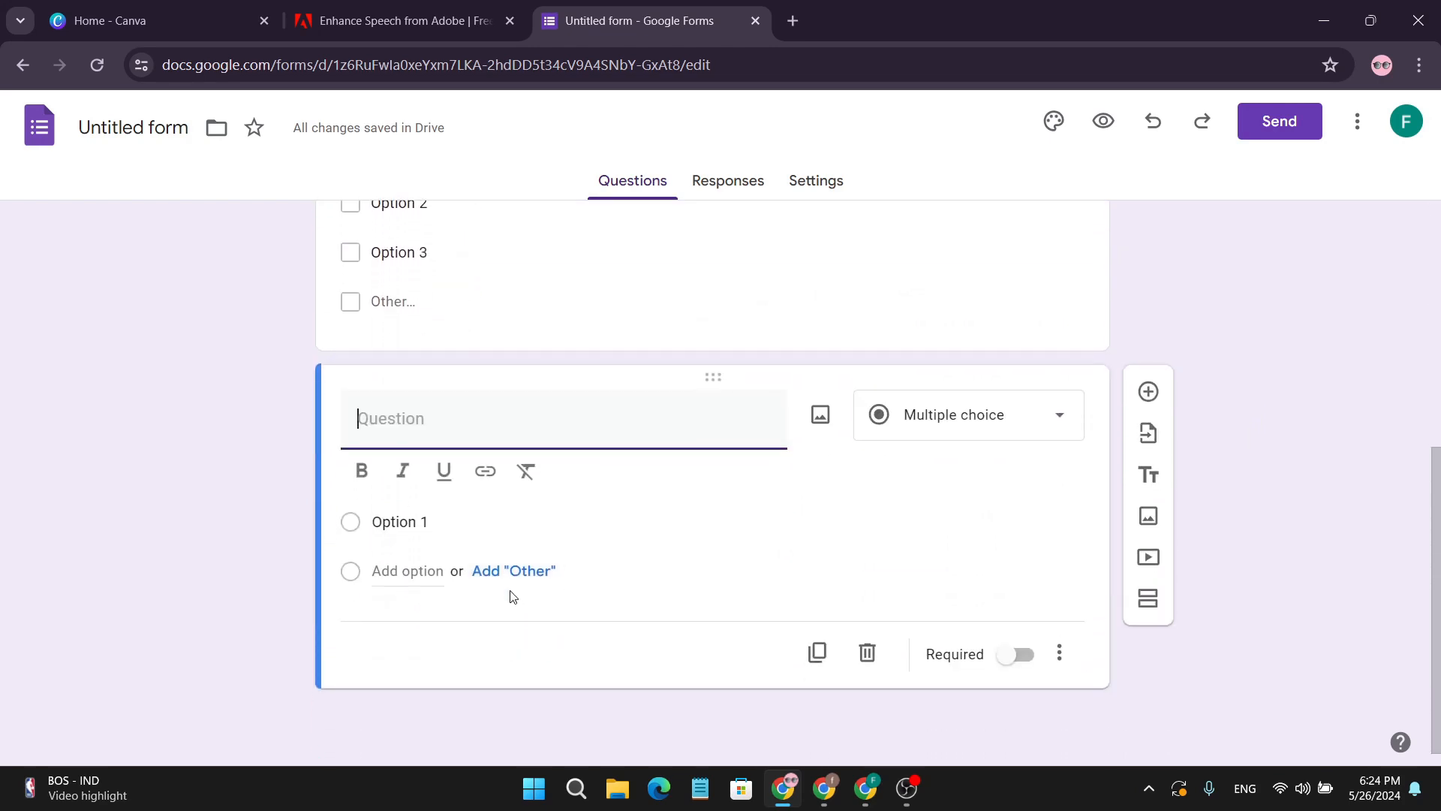
scroll(548, 598, "up", 5)
scroll(608, 575, "up", 1)
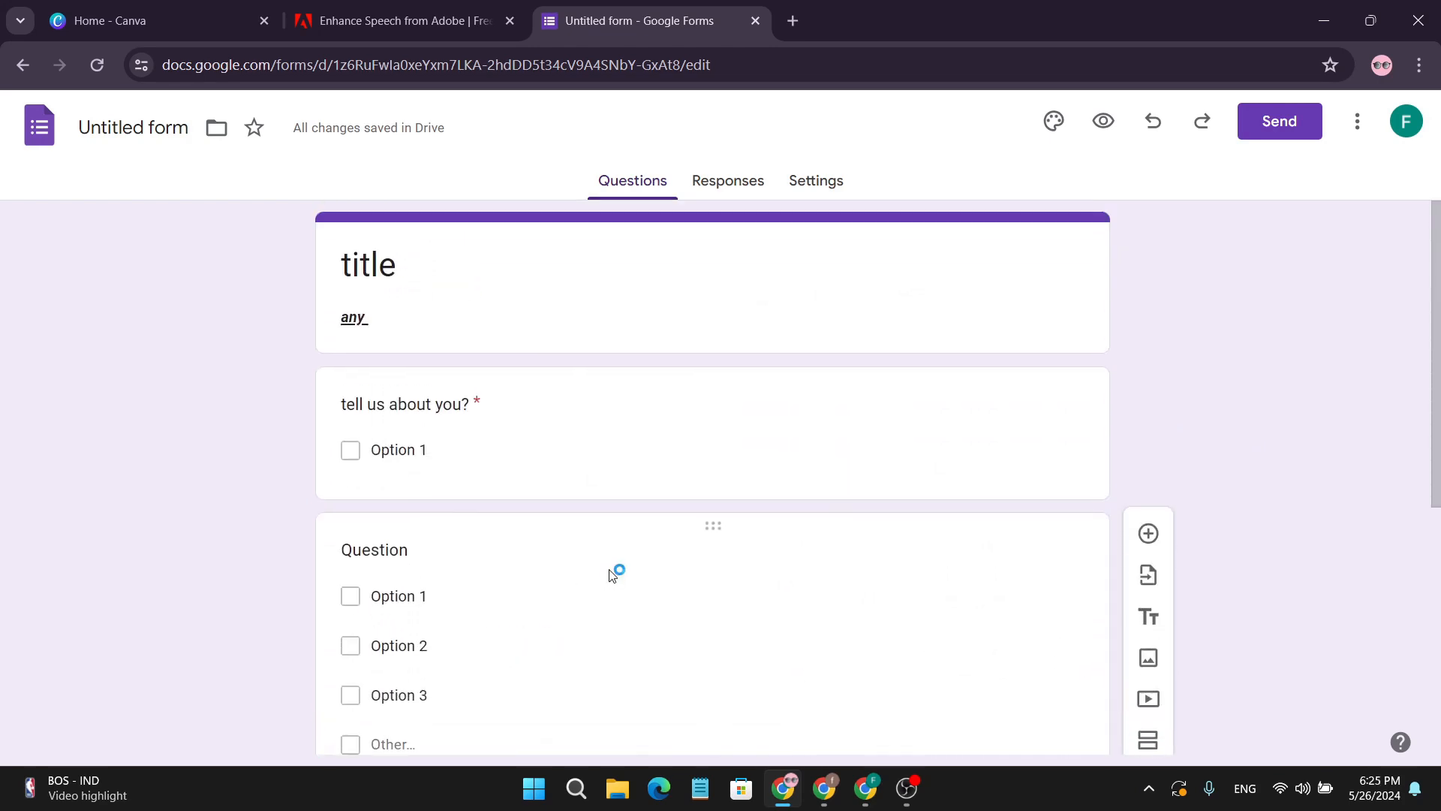
scroll(671, 582, "down", 6)
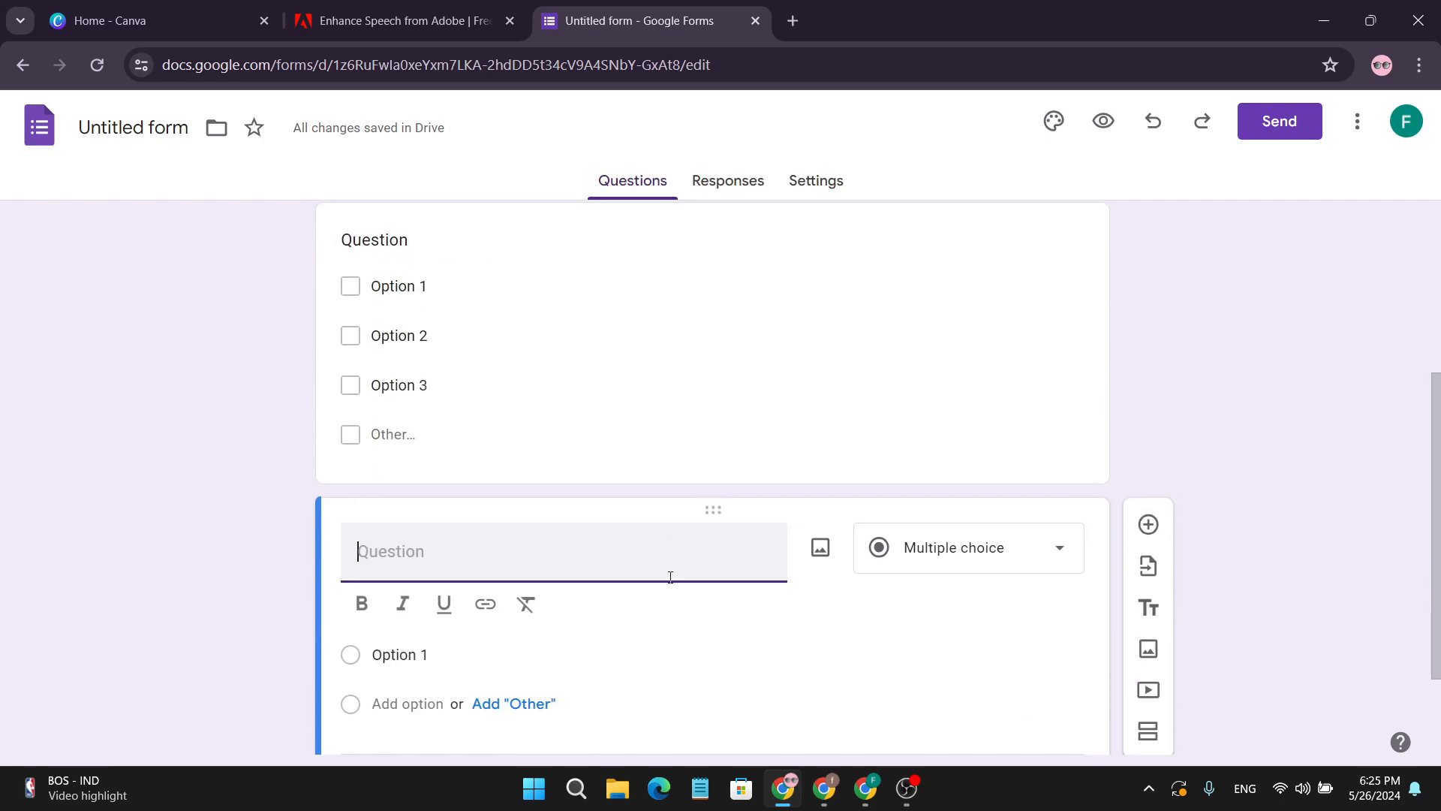
scroll(676, 579, "up", 1)
left_click(965, 516)
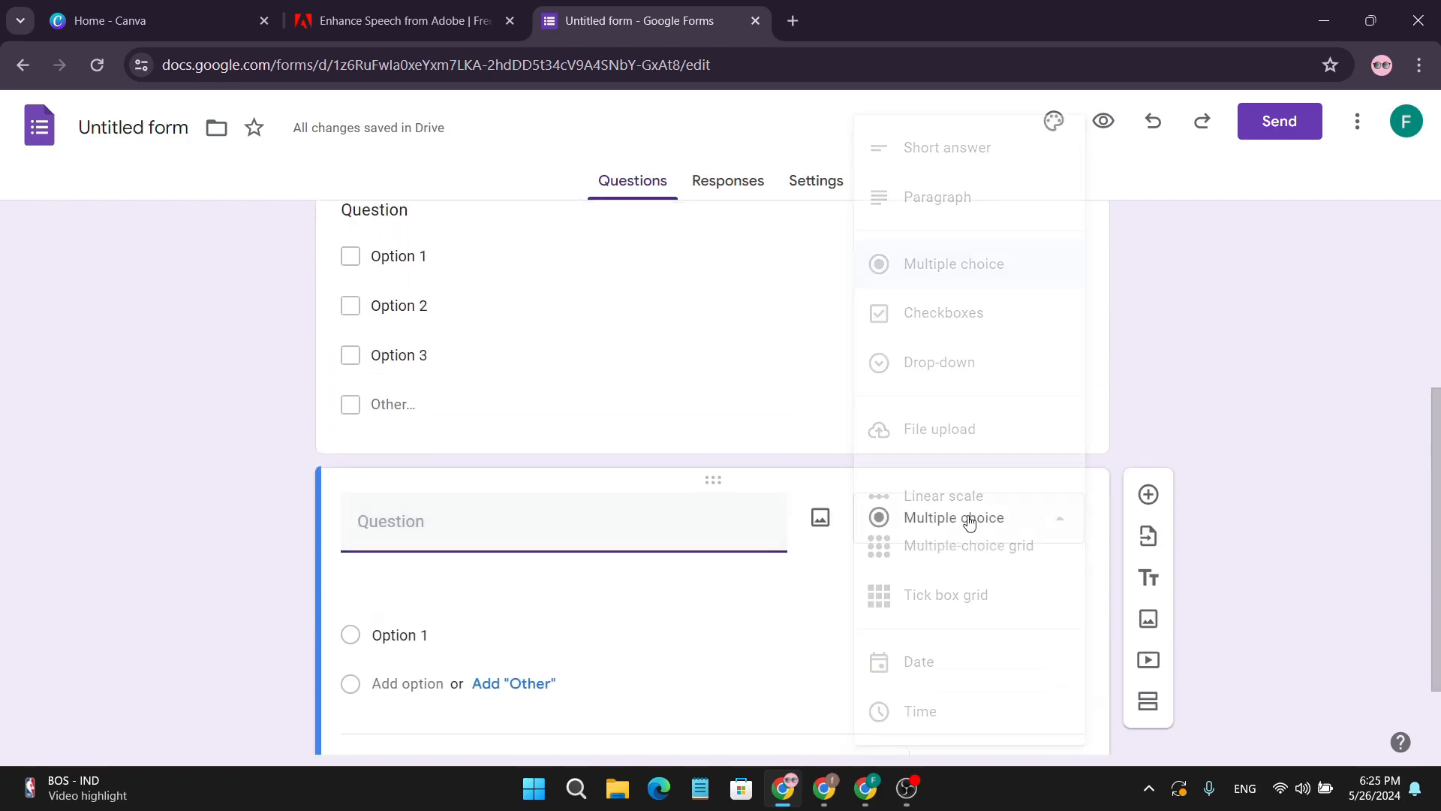
left_click(1142, 403)
- Change the type of the "tell us about you?" question to Short answer
scroll(989, 446, "up", 4)
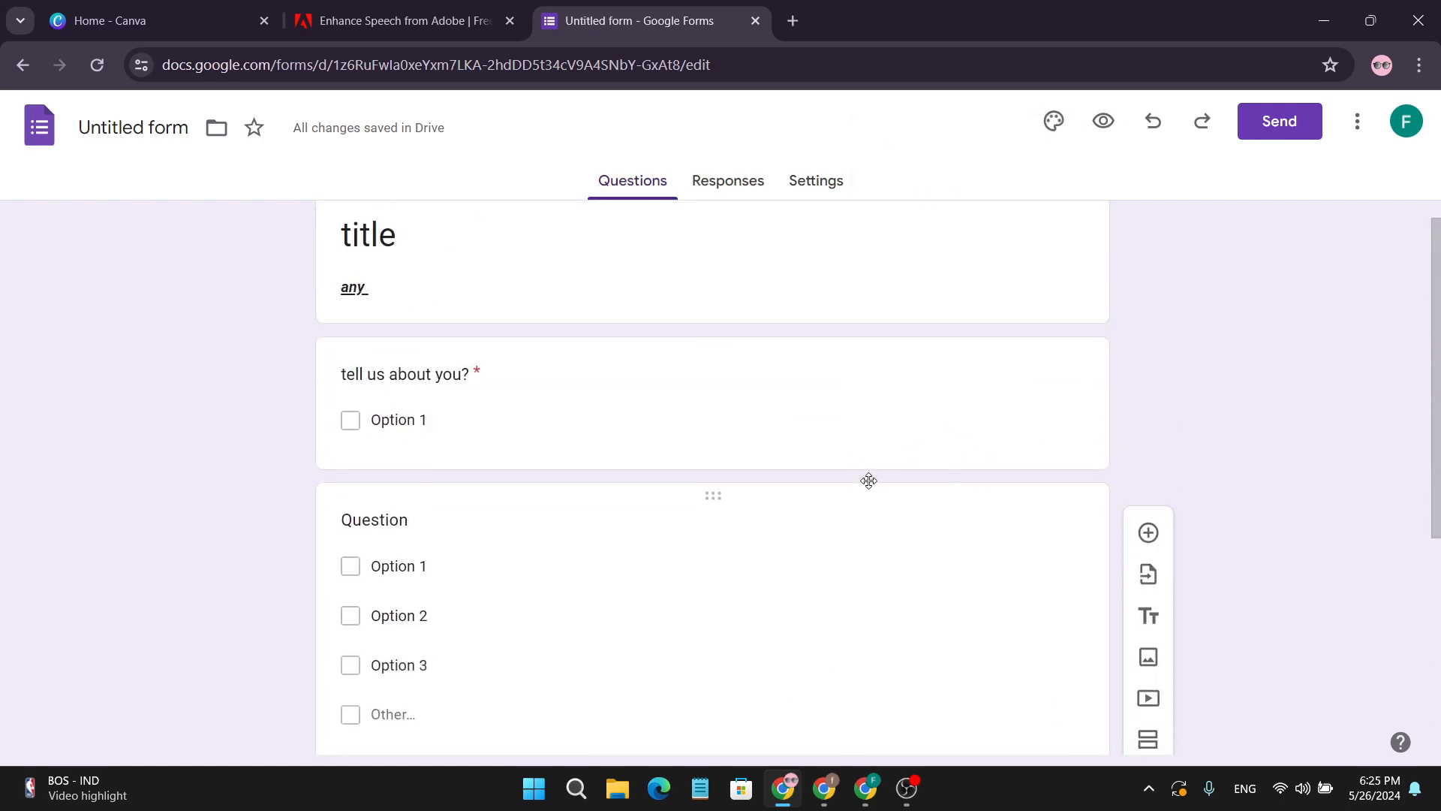
left_click(760, 350)
left_click(992, 397)
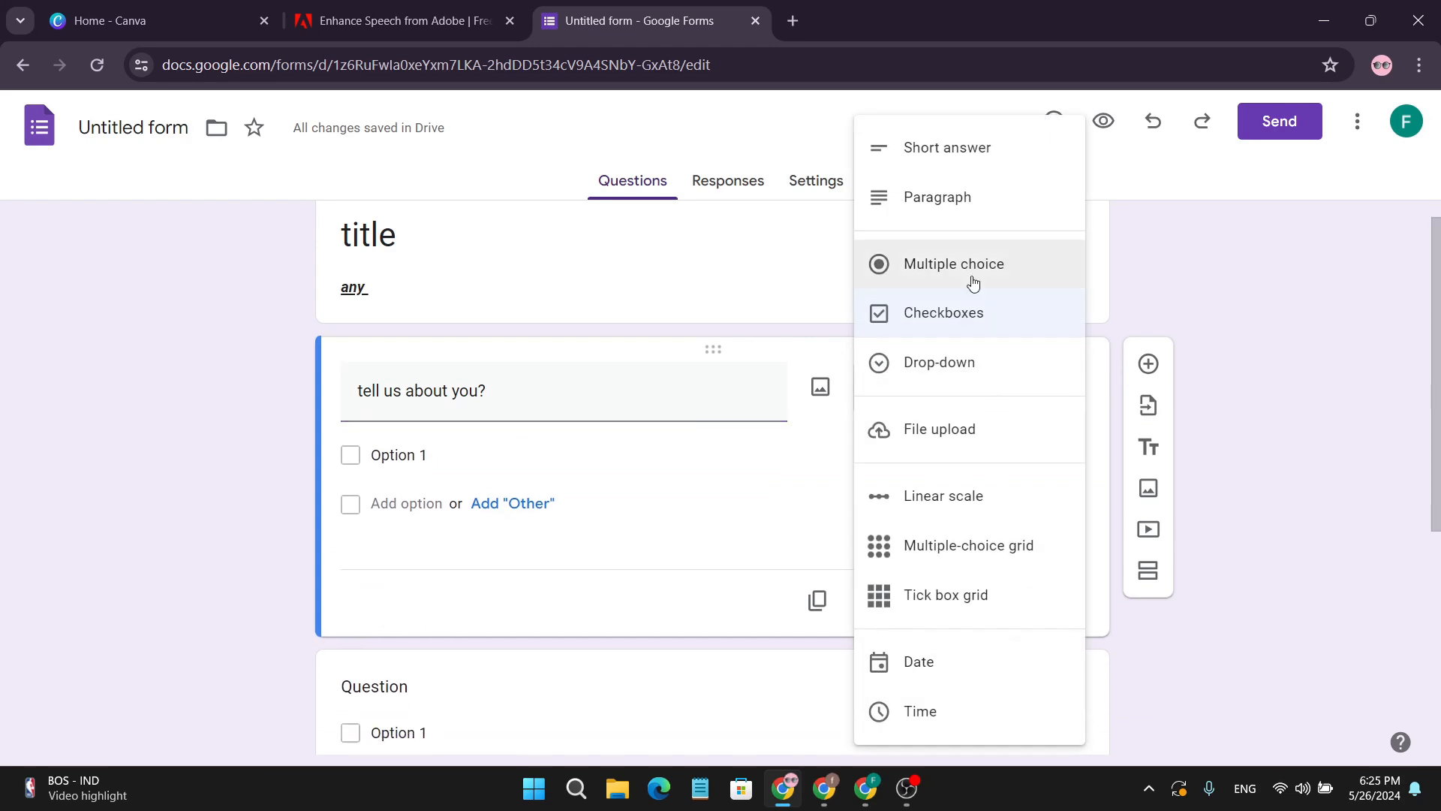
left_click(939, 164)
scroll(635, 481, "up", 1)
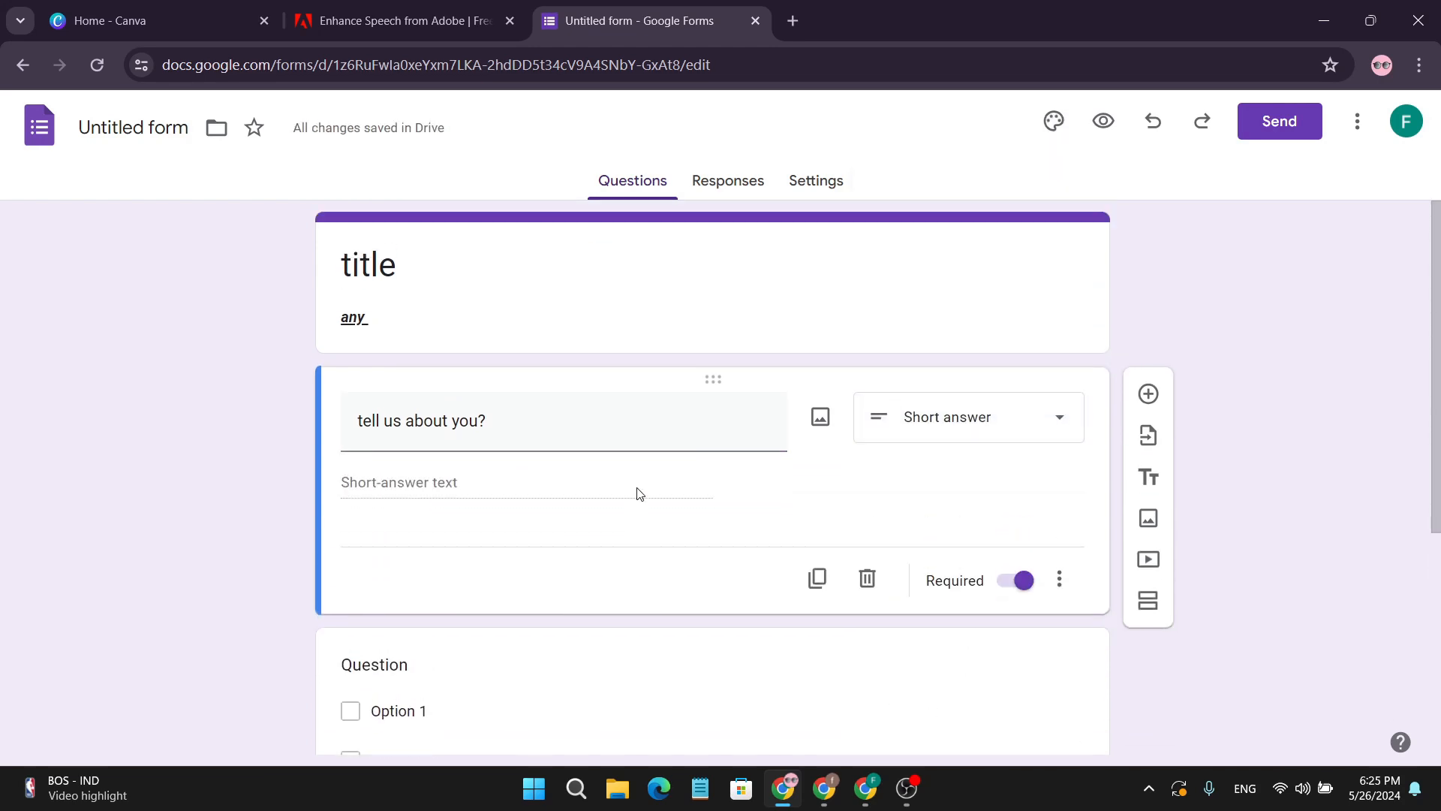
scroll(642, 492, "down", 3)
scroll(673, 492, "down", 2)
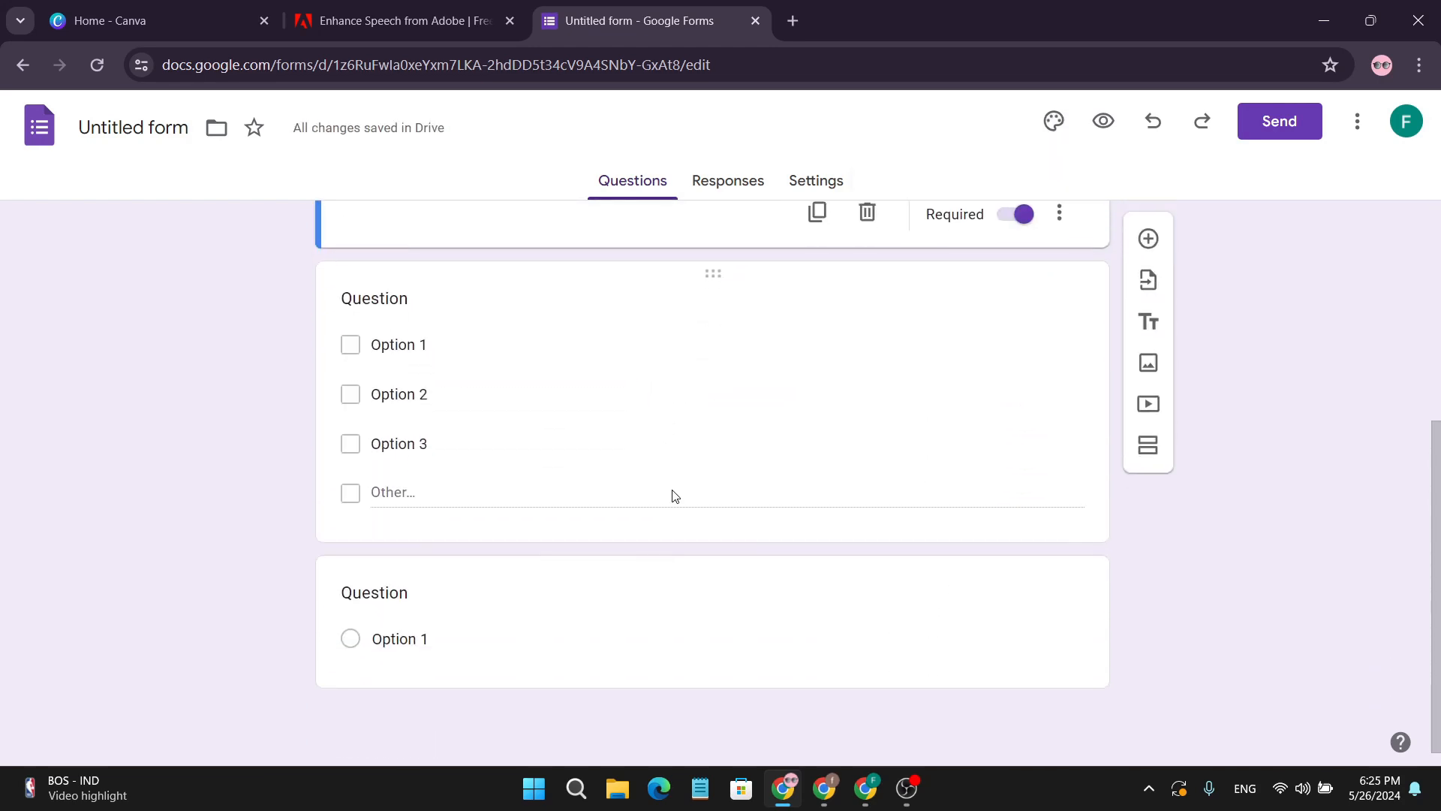
scroll(679, 553, "up", 4)
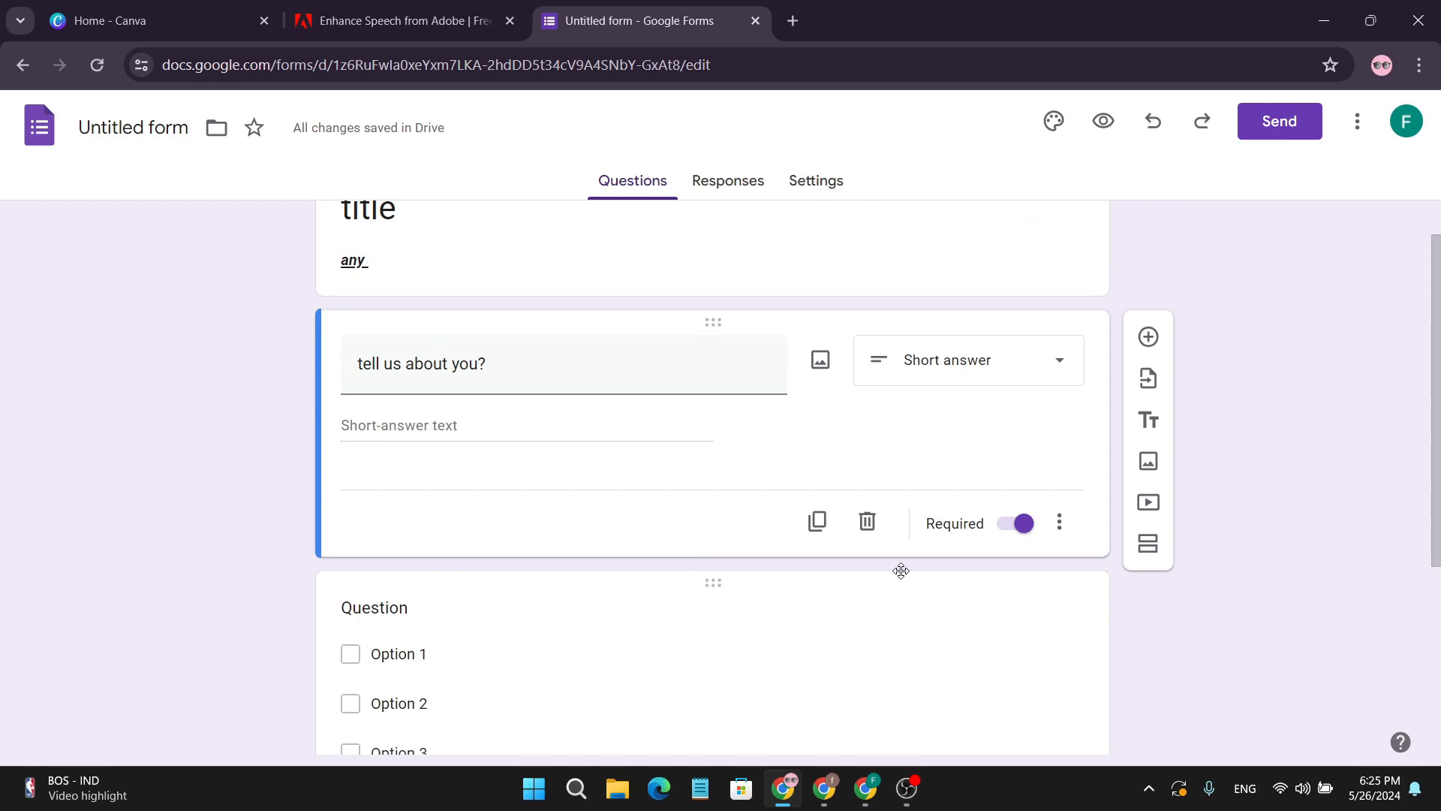
scroll(942, 645, "down", 4)
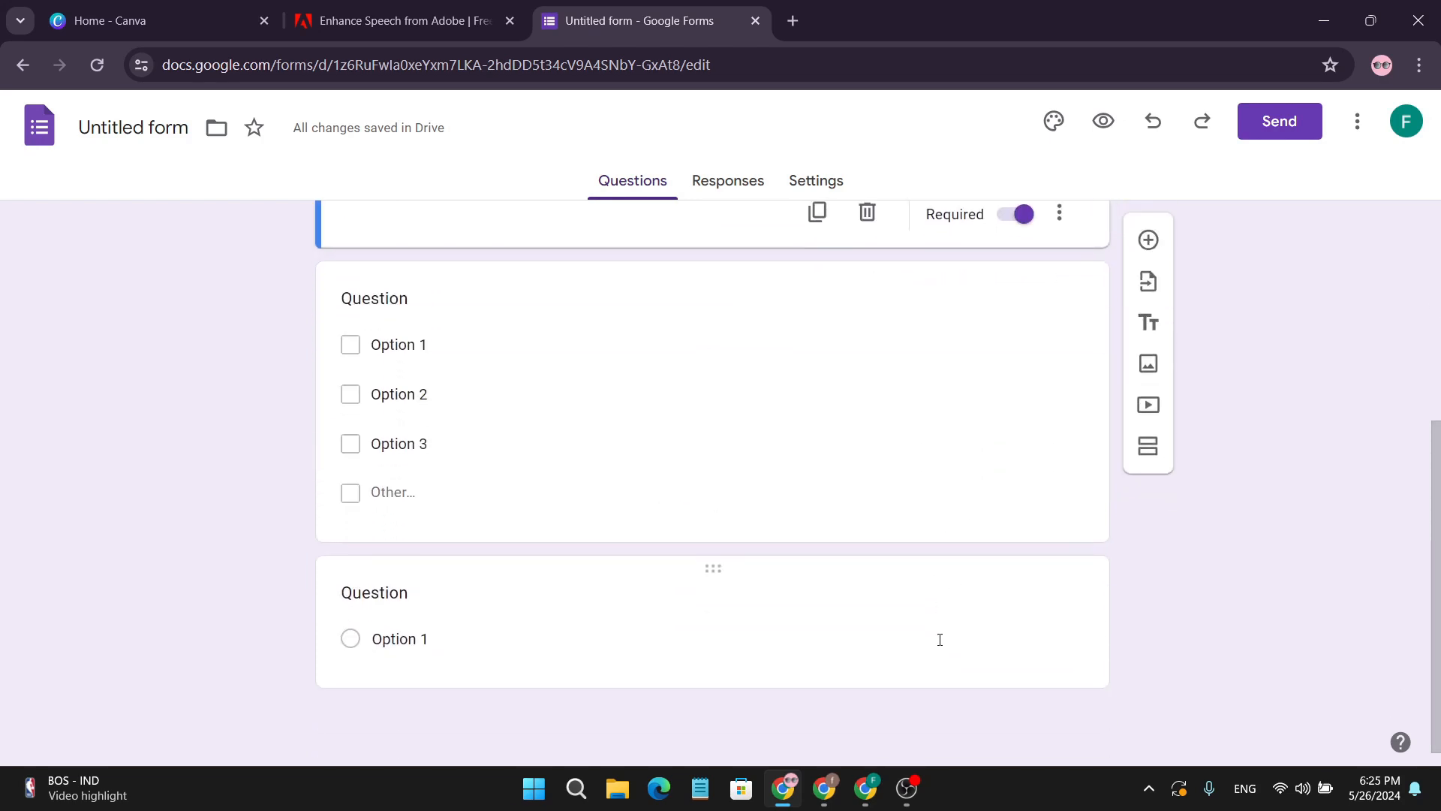
- Select the untitled checkbox question and look at the image and YouTube video insertion dialogs without adding anything
left_click(699, 284)
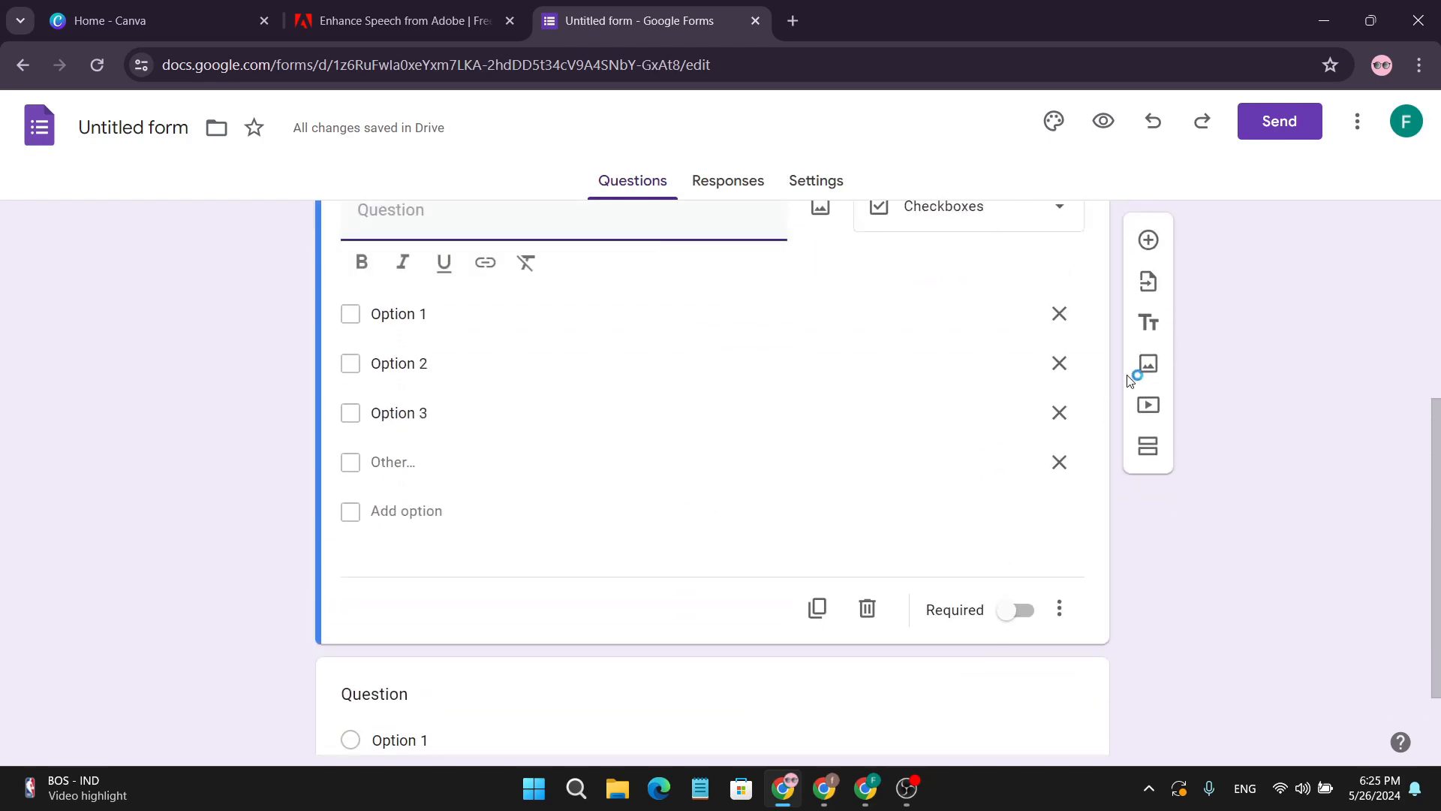
left_click(1149, 366)
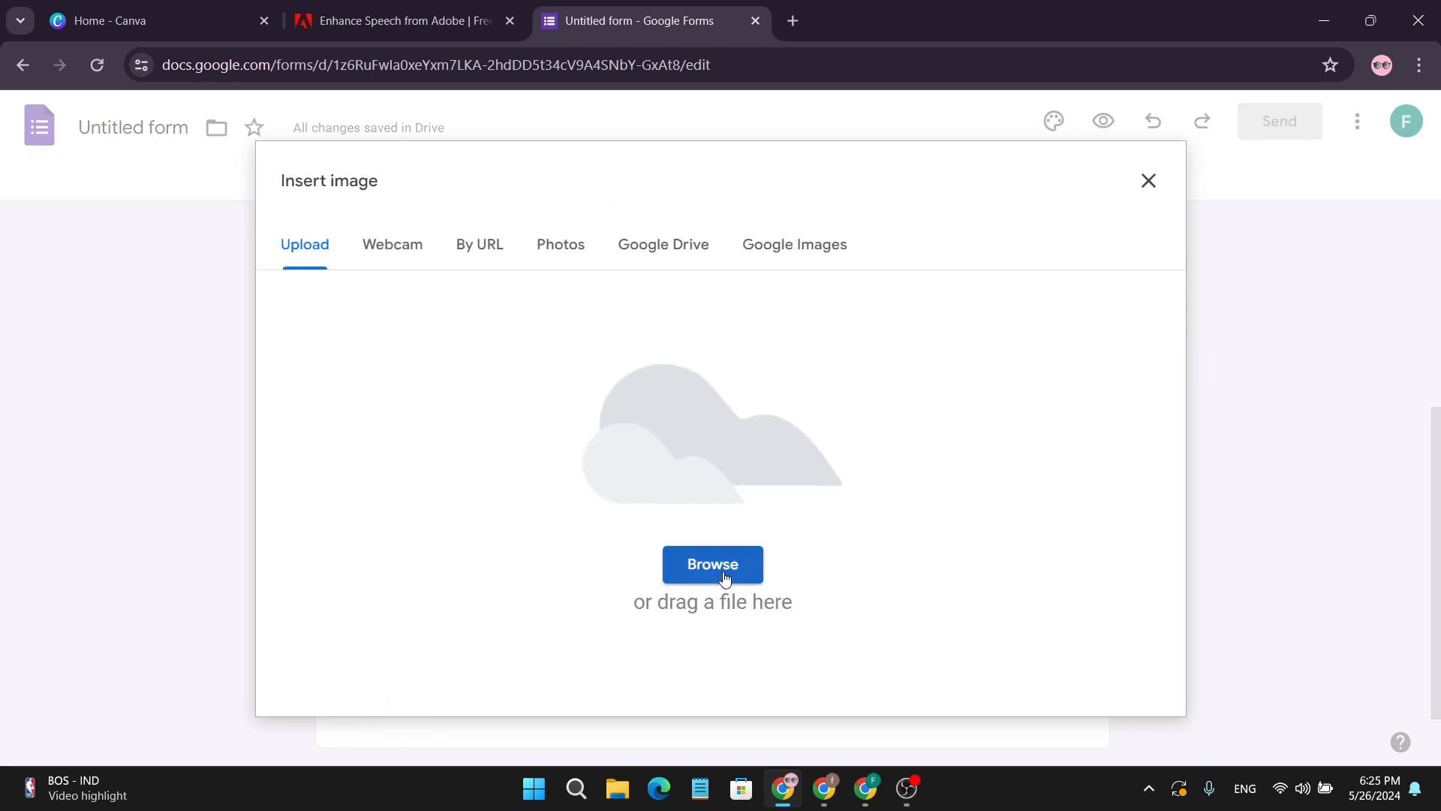
left_click(1149, 181)
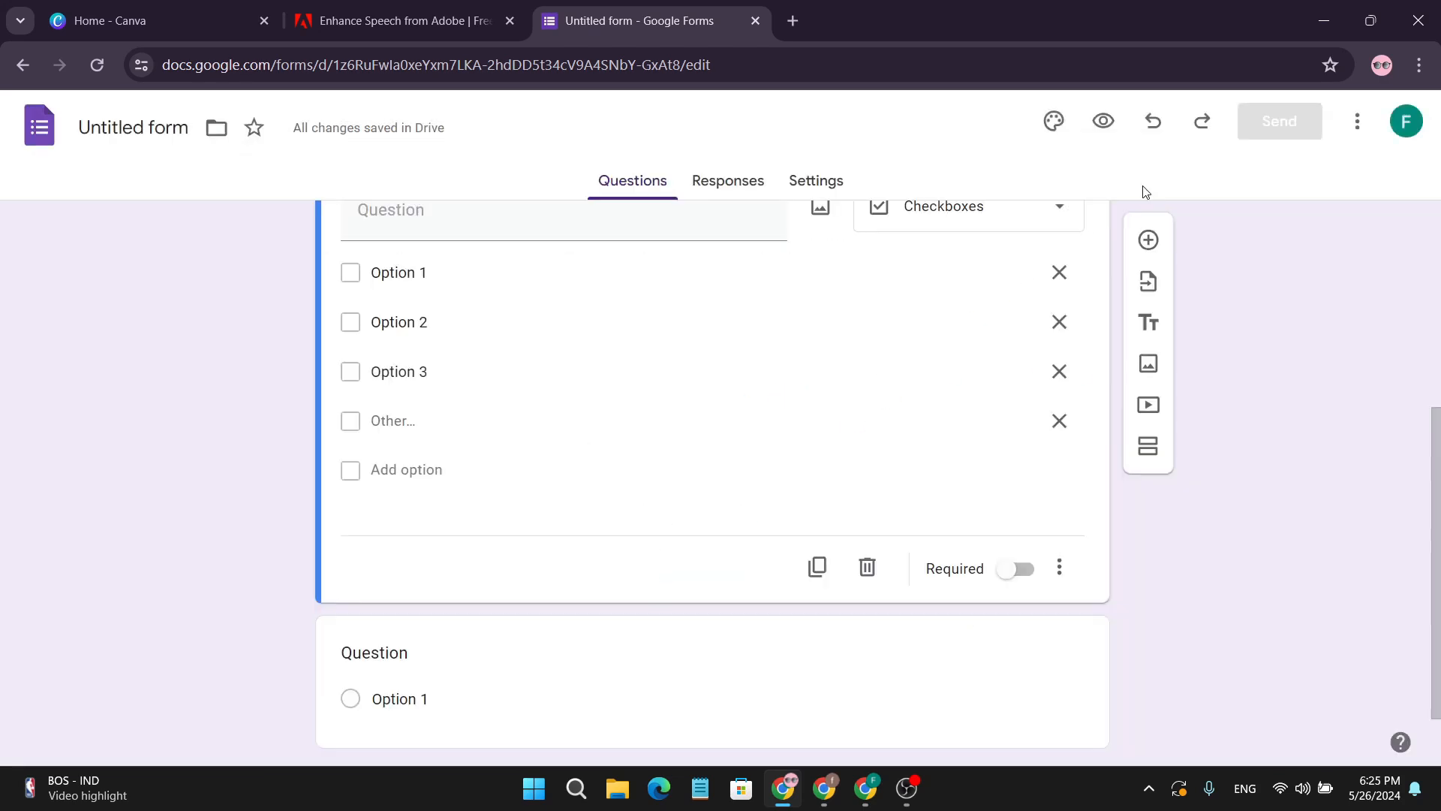
left_click(1149, 415)
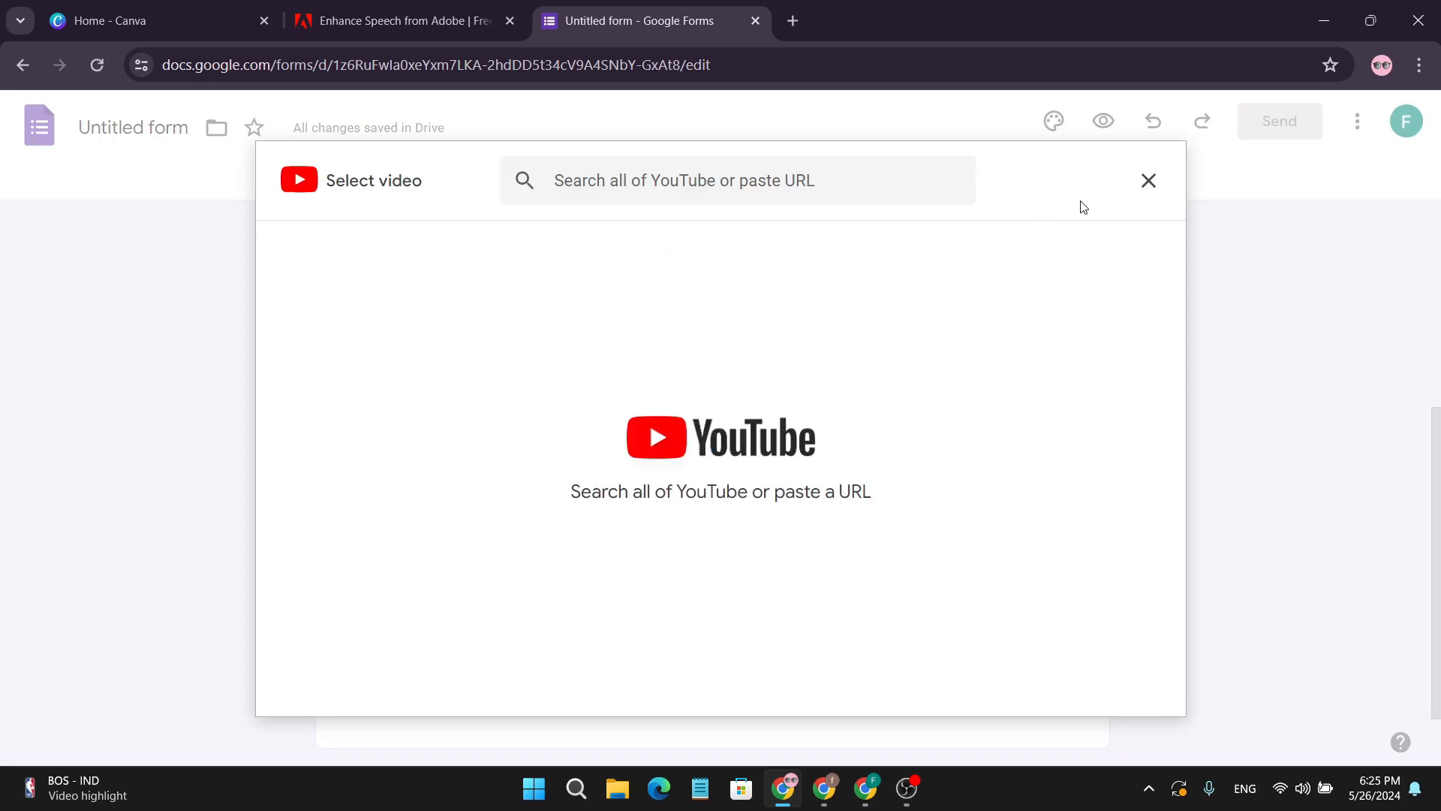
left_click(1148, 181)
- Look at the forms available for importing questions, and close the selection without importing any
scroll(702, 502, "up", 3)
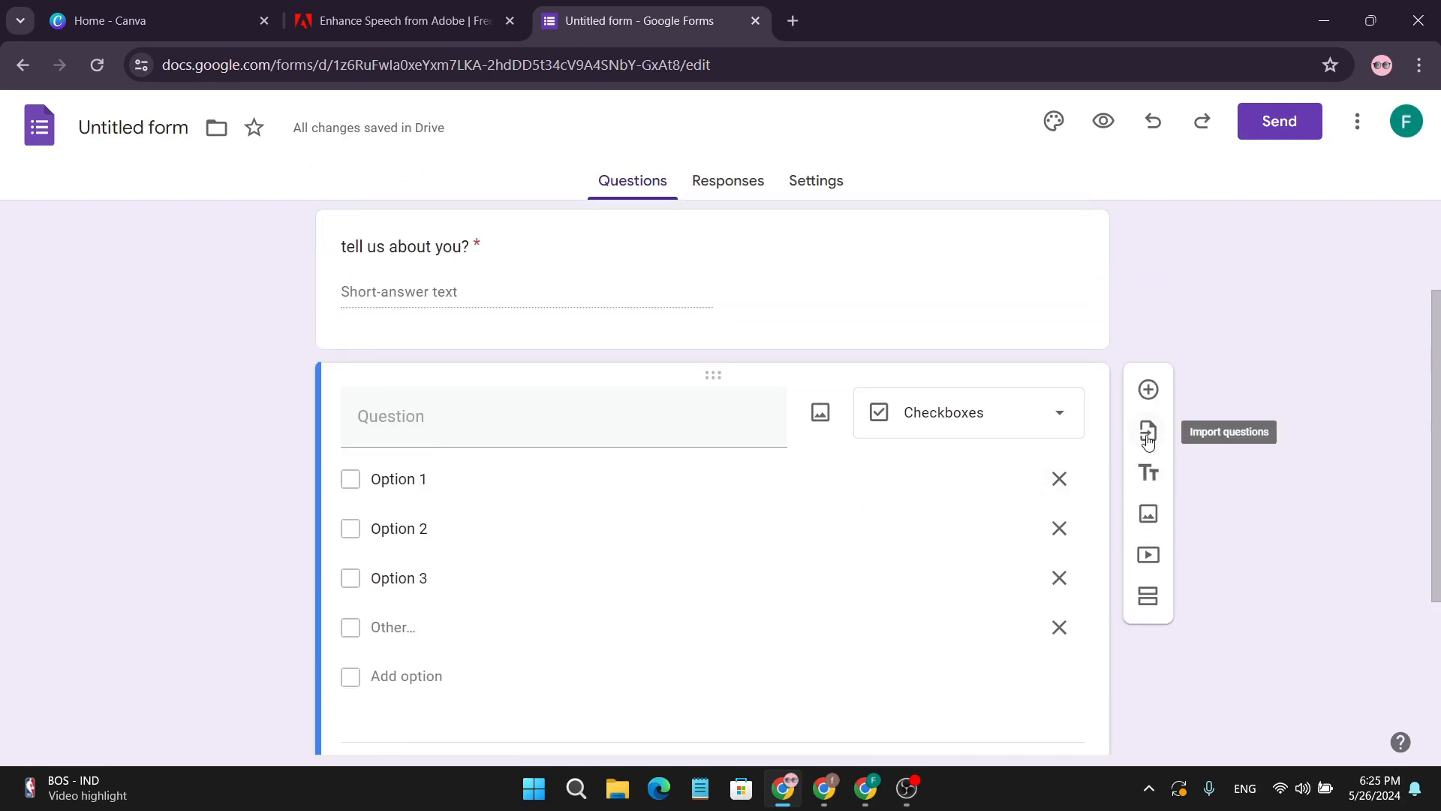
left_click(1147, 435)
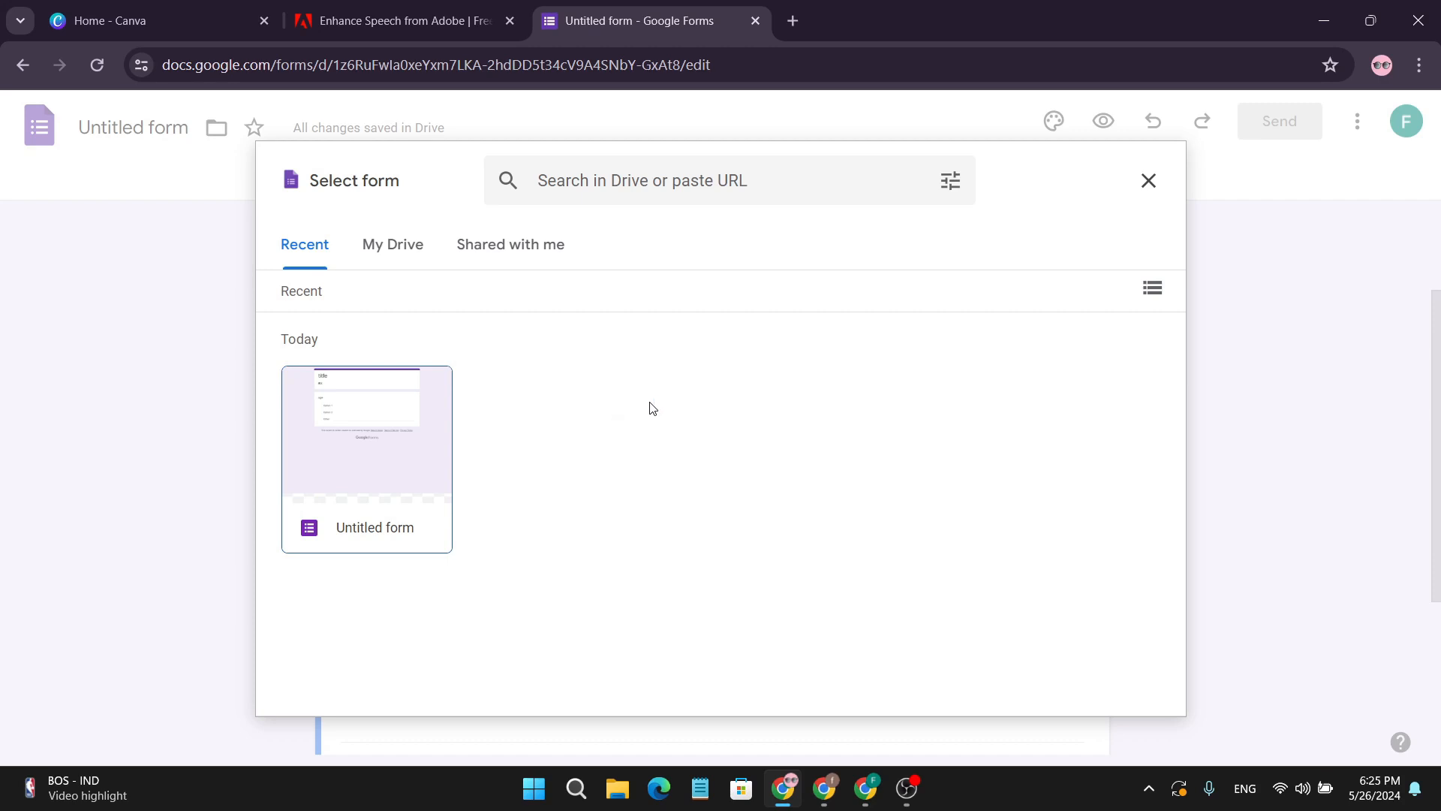
left_click(1149, 181)
scroll(863, 567, "down", 5)
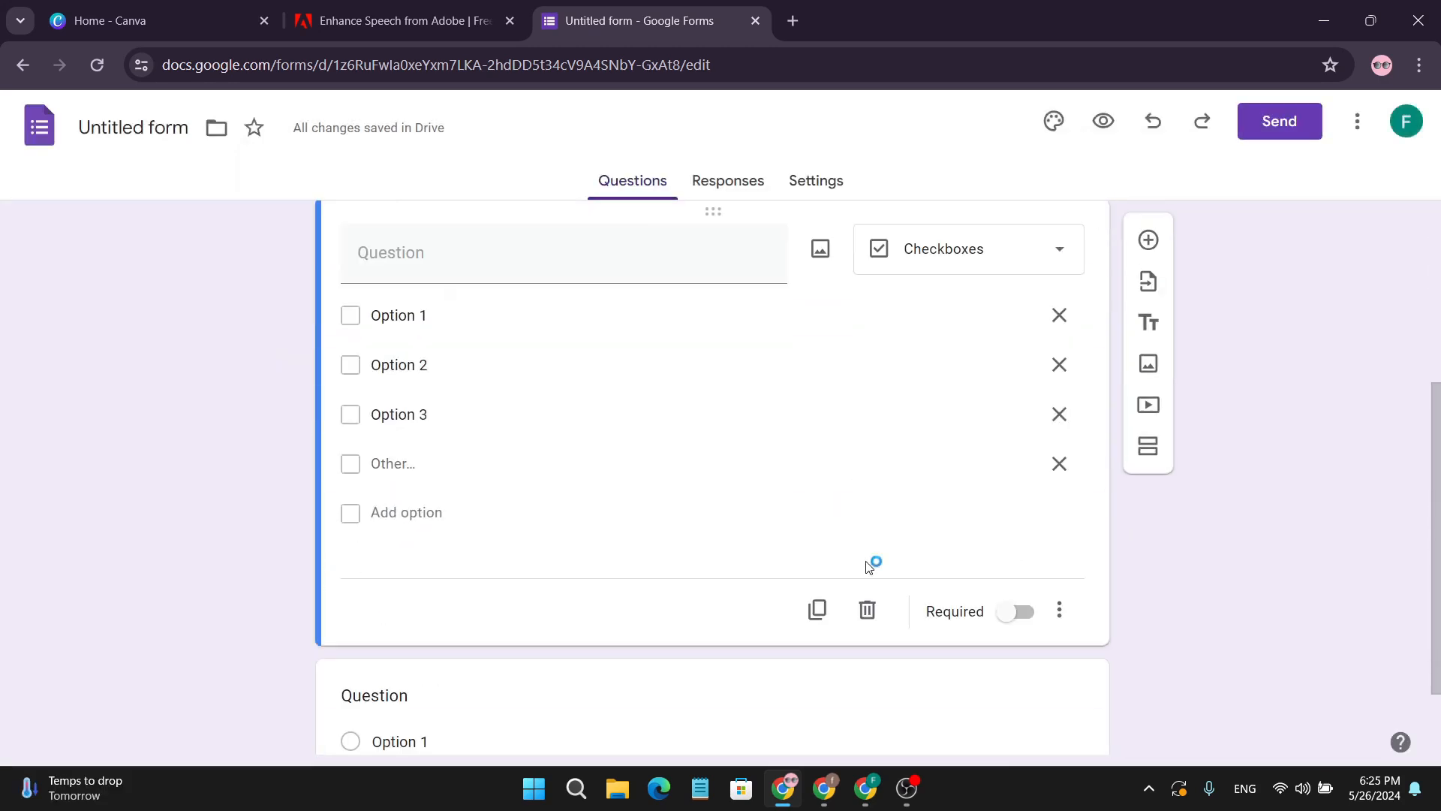
scroll(856, 573, "up", 5)
scroll(855, 574, "down", 5)
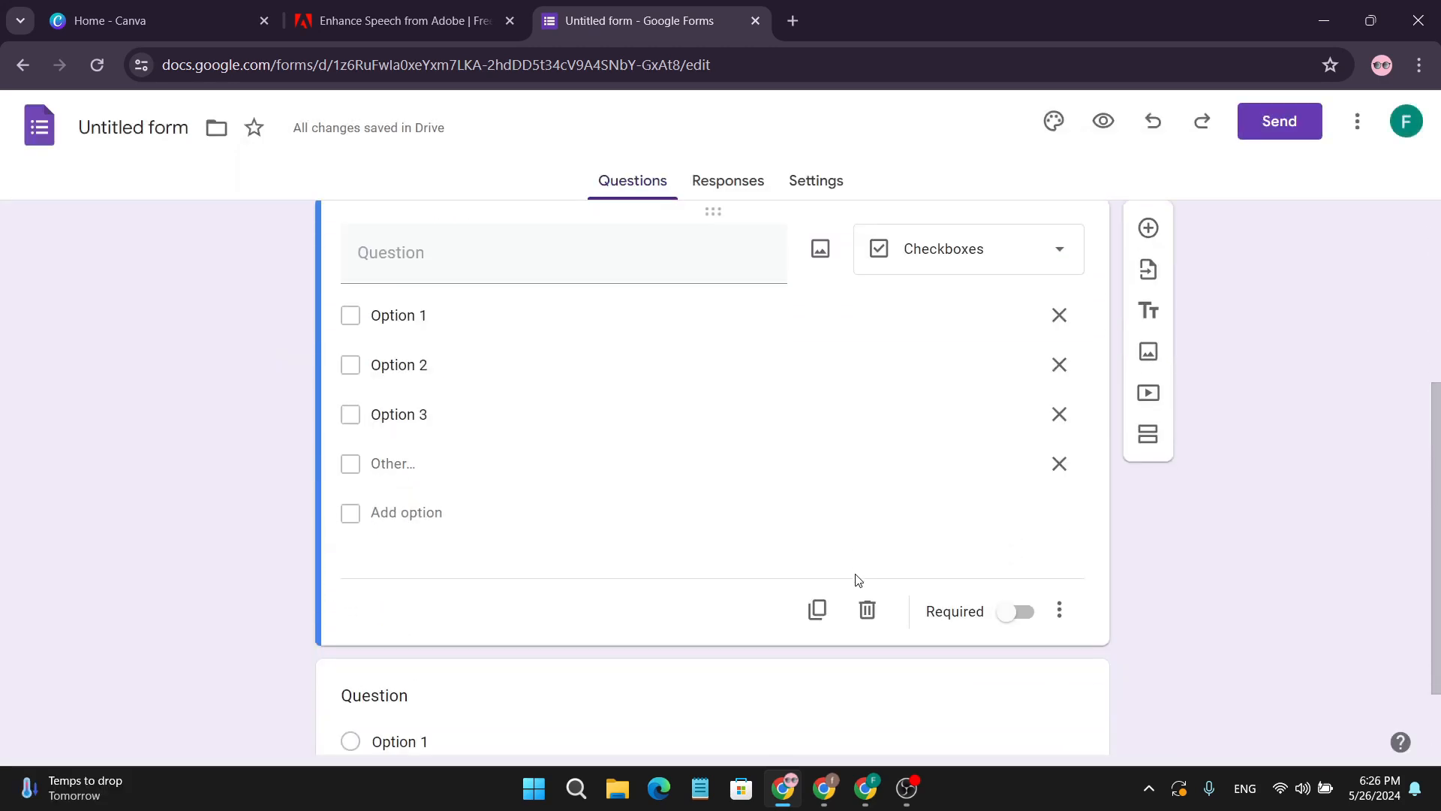
scroll(856, 573, "up", 5)
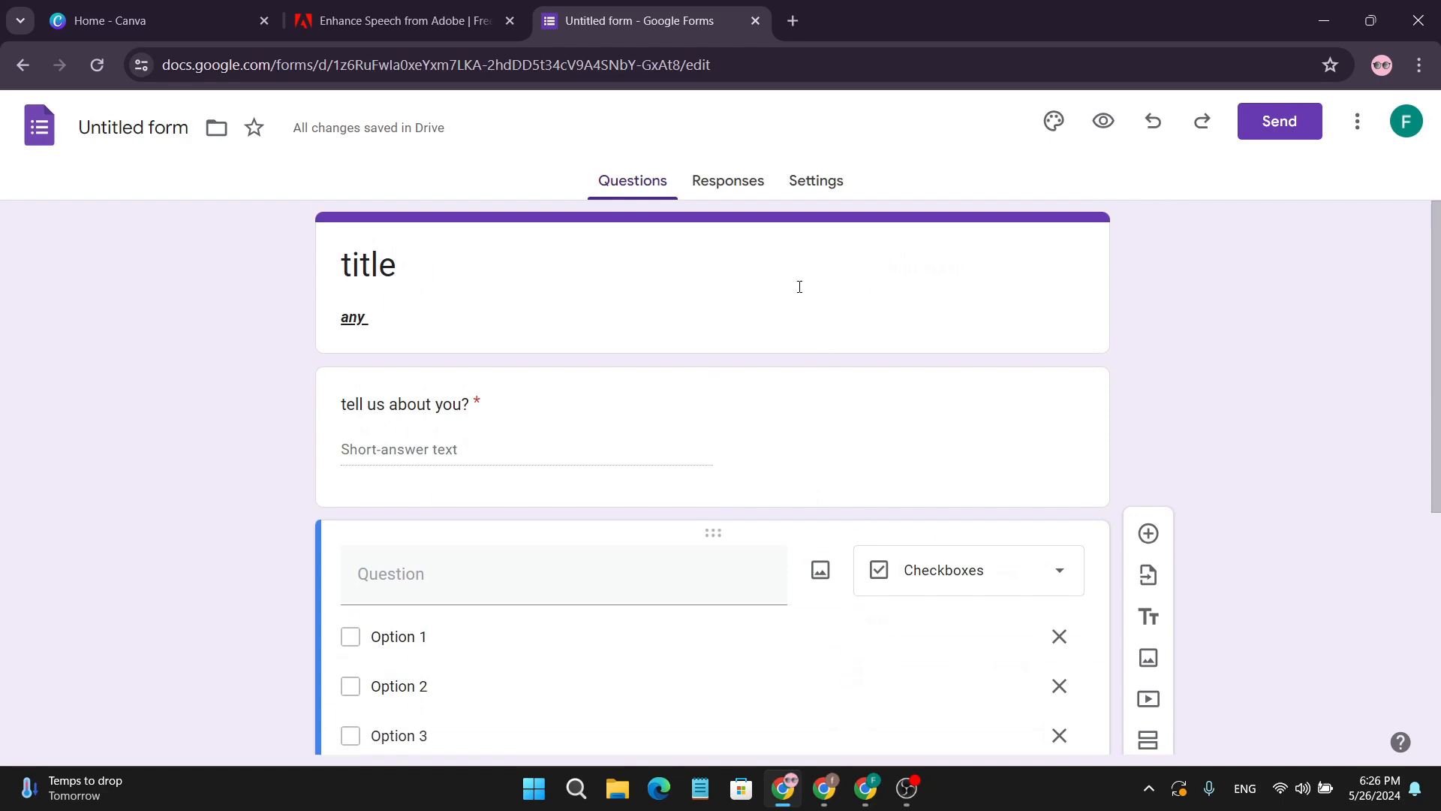
- View the form's responses, and try stopping the form from accepting responses before allowing them again
left_click(743, 189)
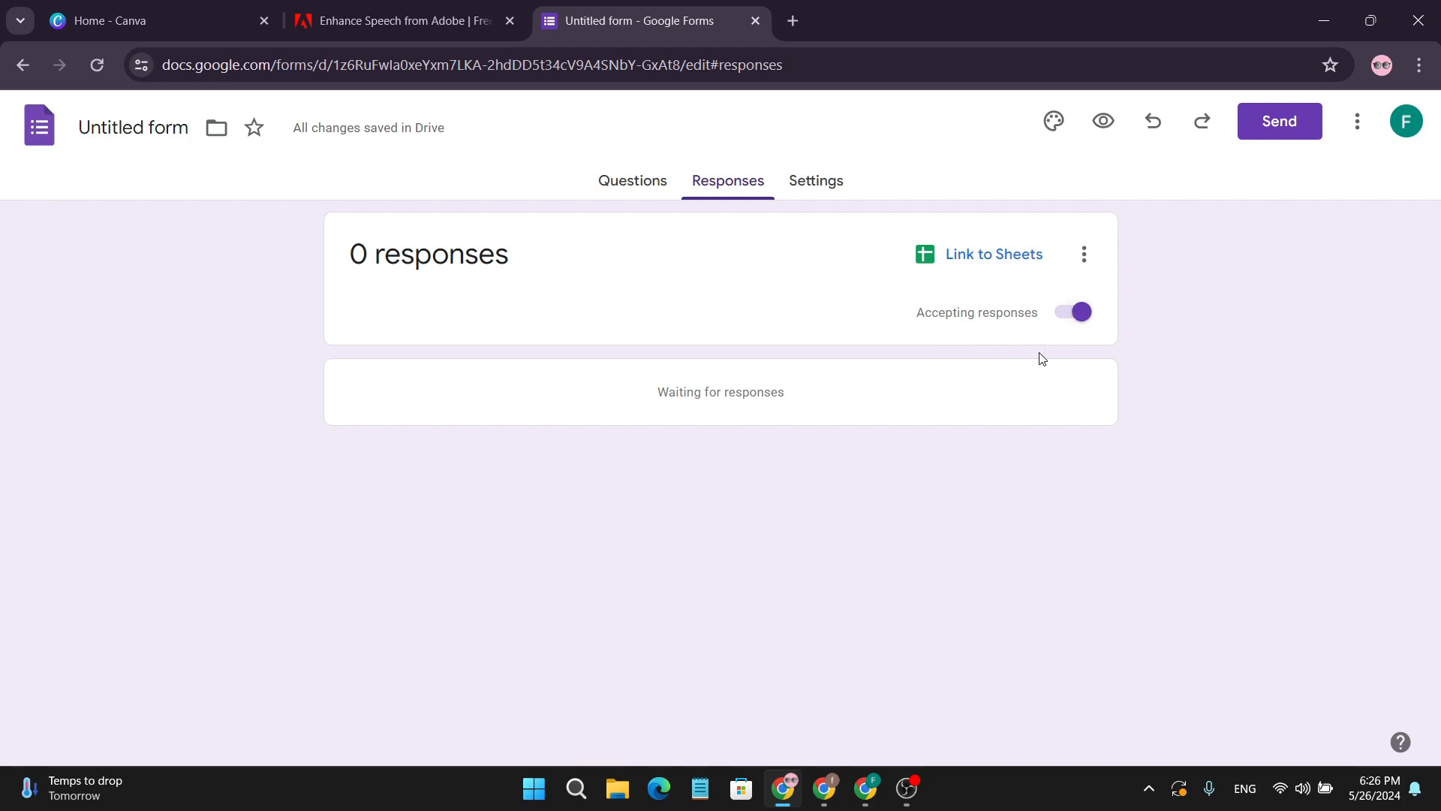
left_click(1062, 322)
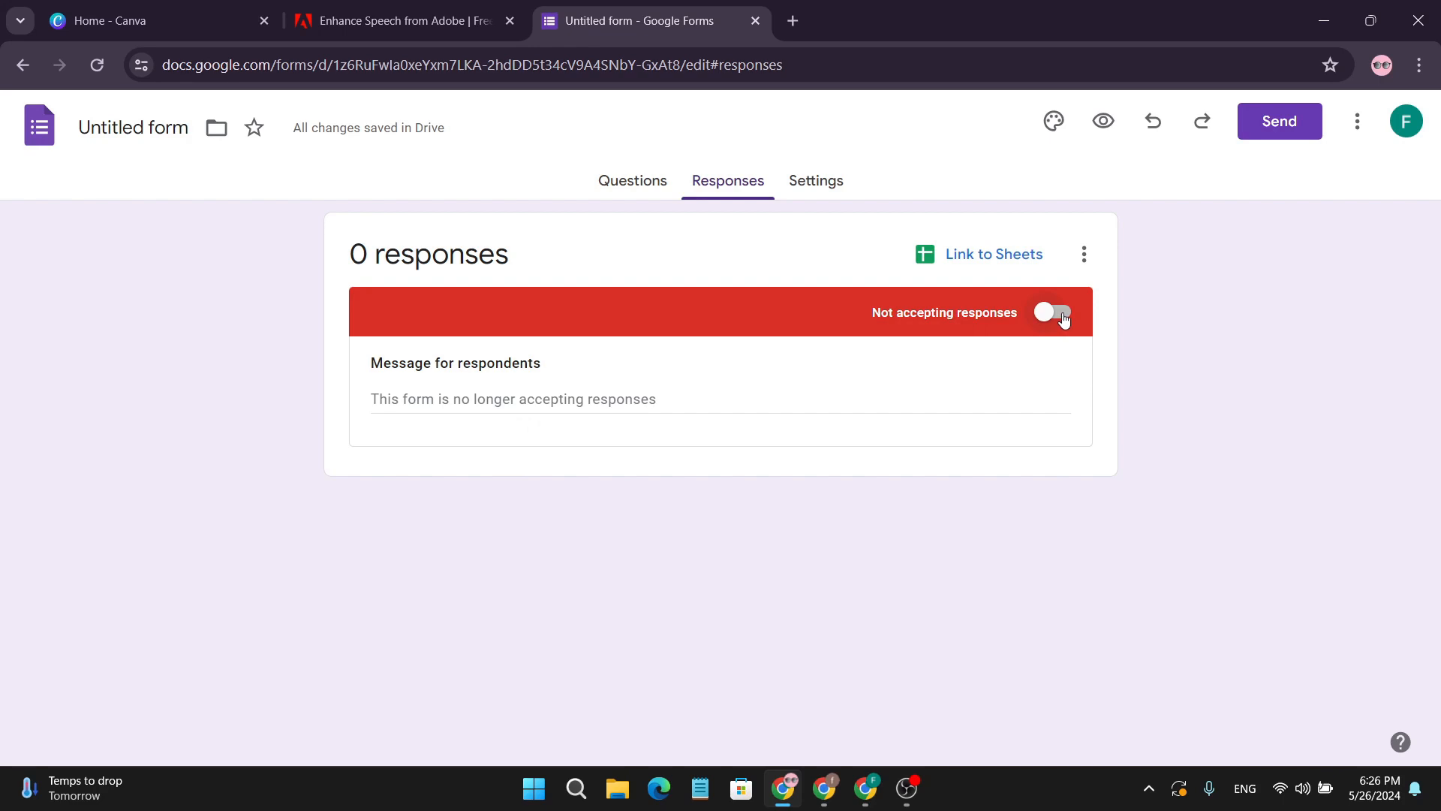
left_click(1055, 313)
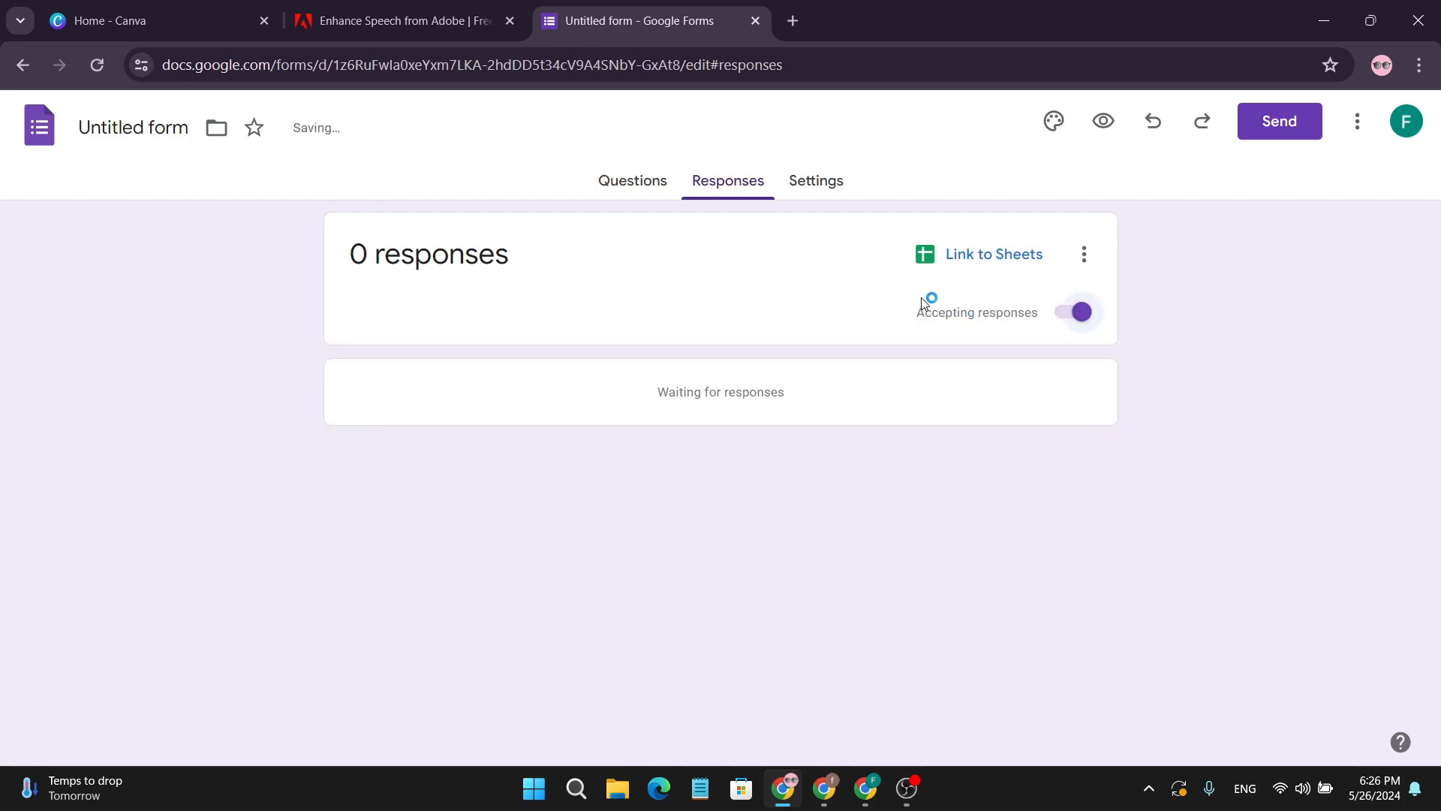
- Open the theme customisation alongside the form's questions and set the header font to Merriweather
left_click(1053, 121)
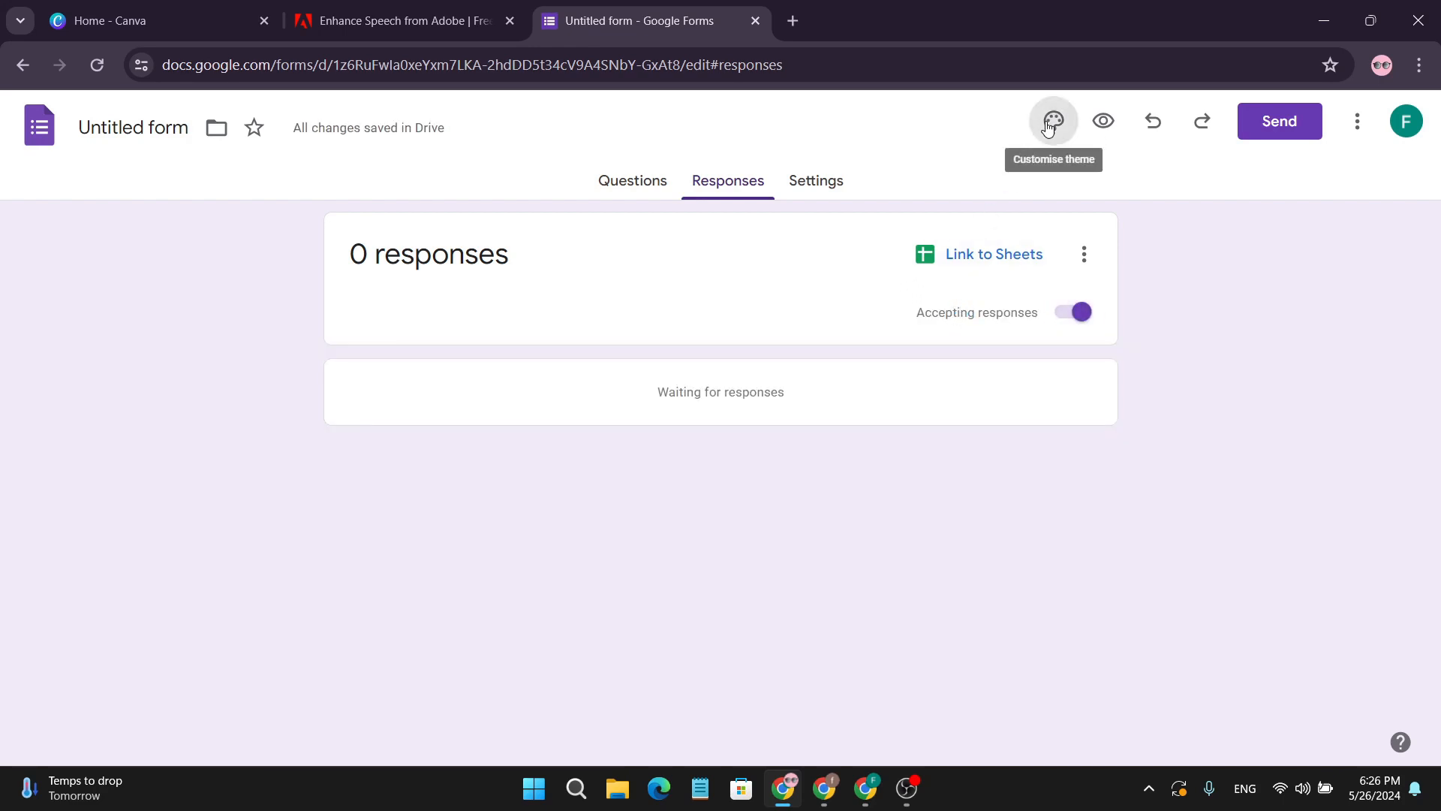
left_click(638, 189)
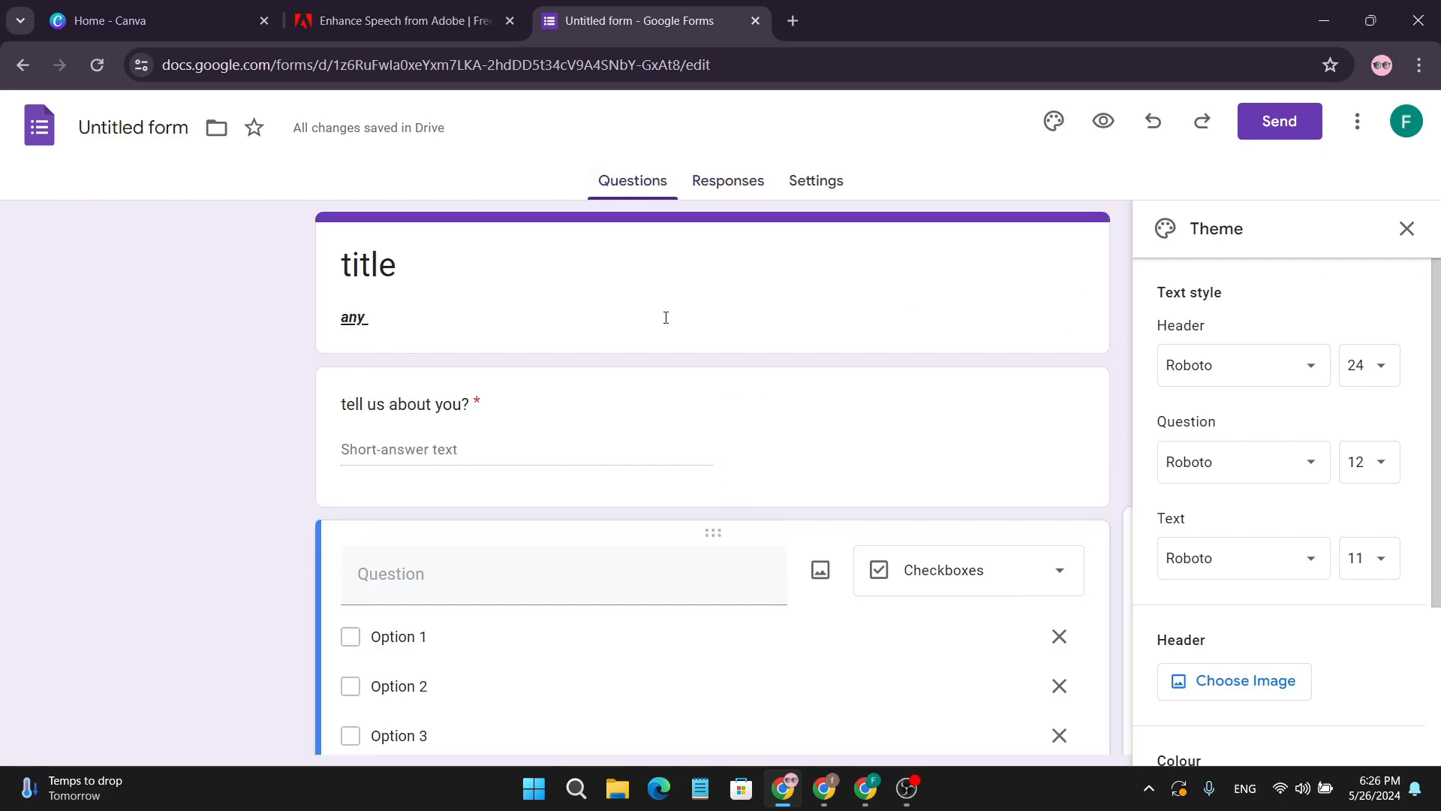
left_click(1247, 376)
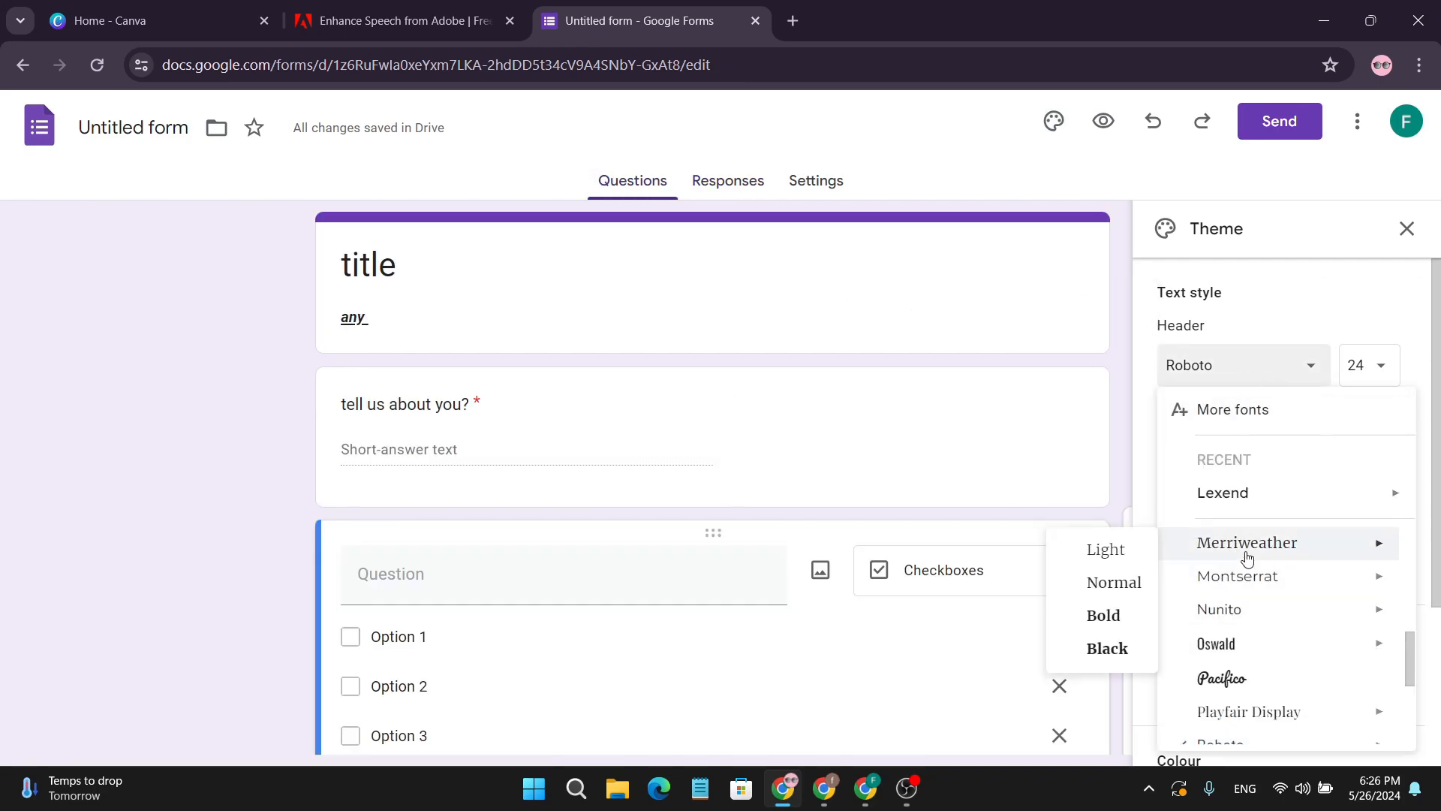
left_click(1235, 548)
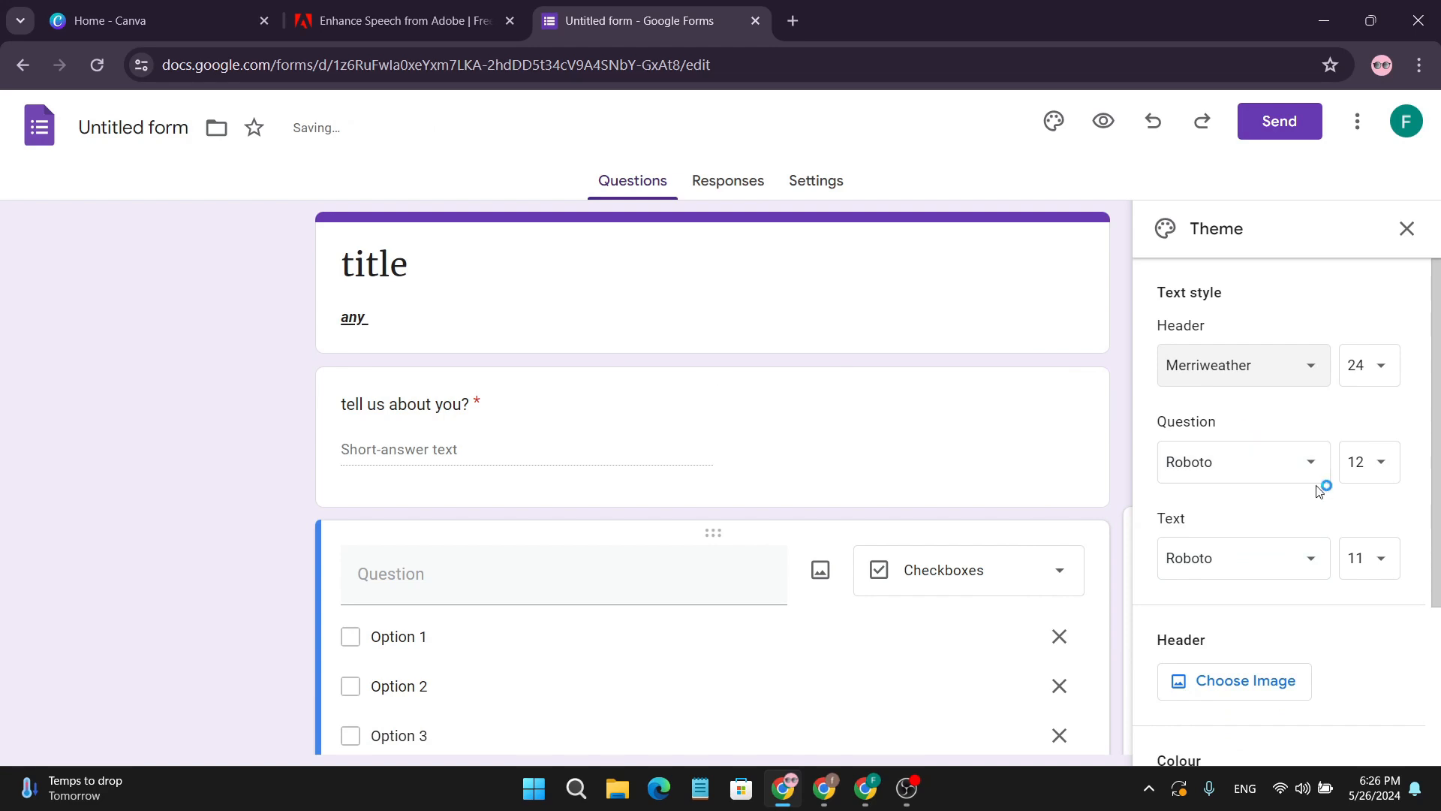
- Browse the header image categories, including Illustrations, Food and dining, and Sports and games, plus the upload option, without choosing an image
scroll(1270, 492, "down", 3)
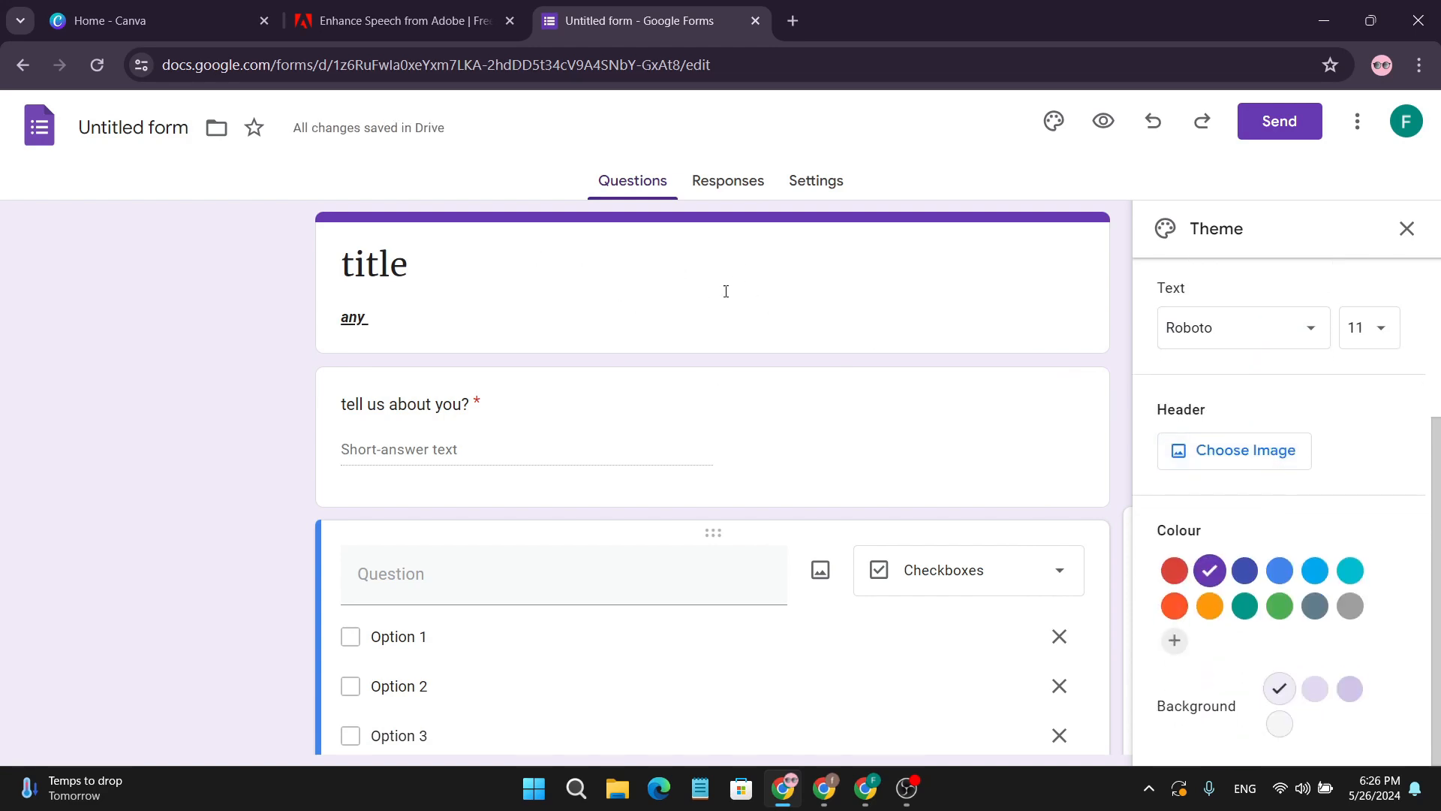
left_click(1228, 467)
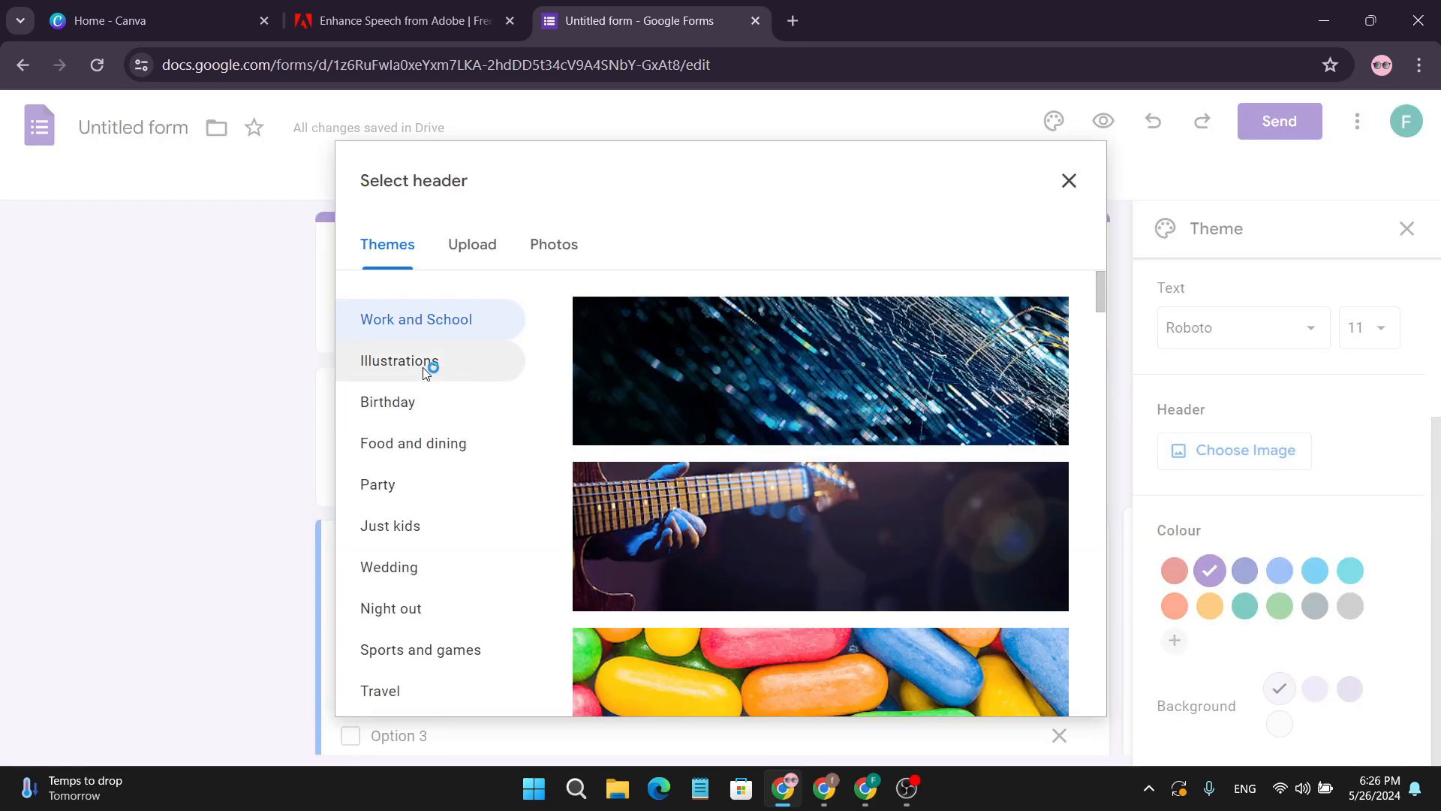
left_click(400, 369)
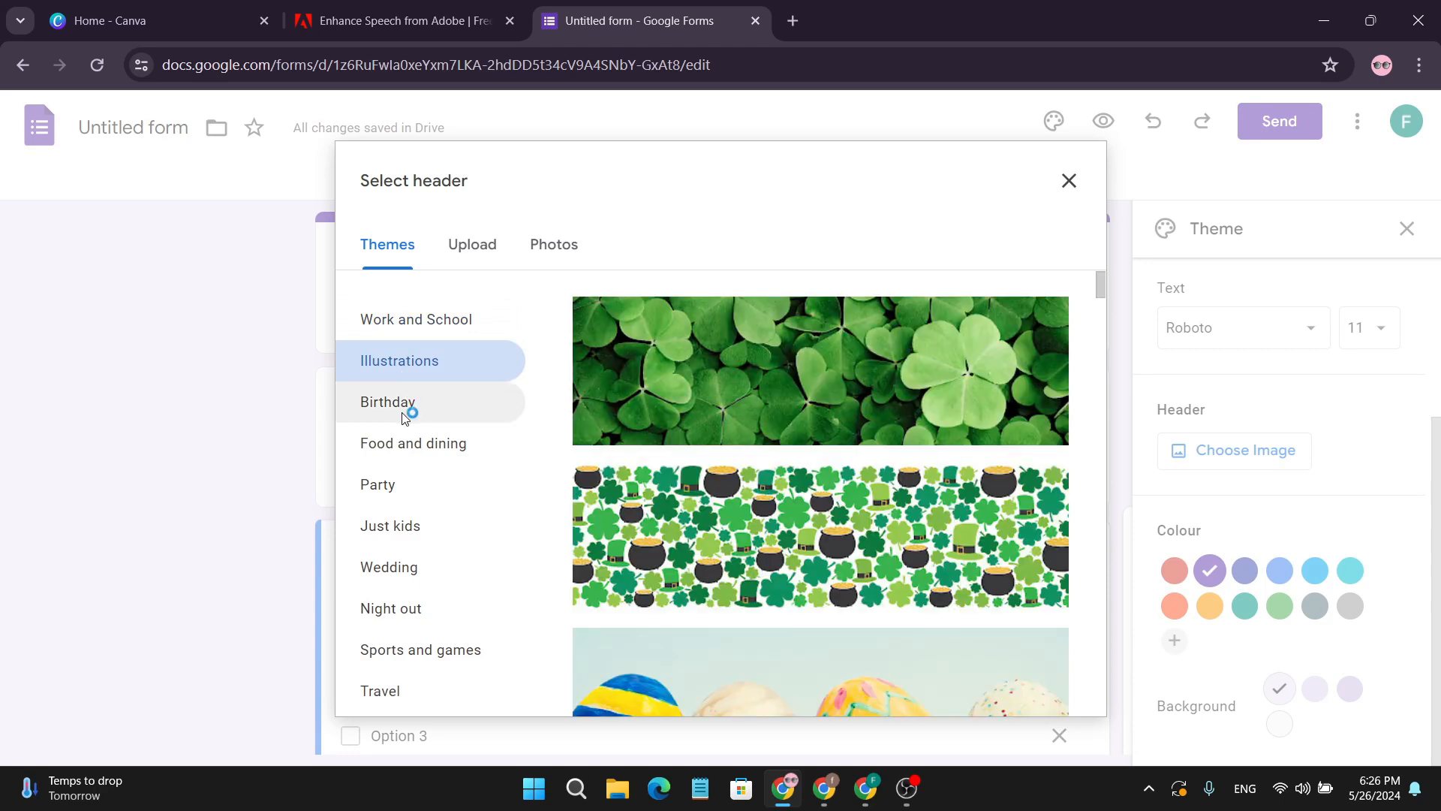
left_click(402, 407)
left_click(407, 447)
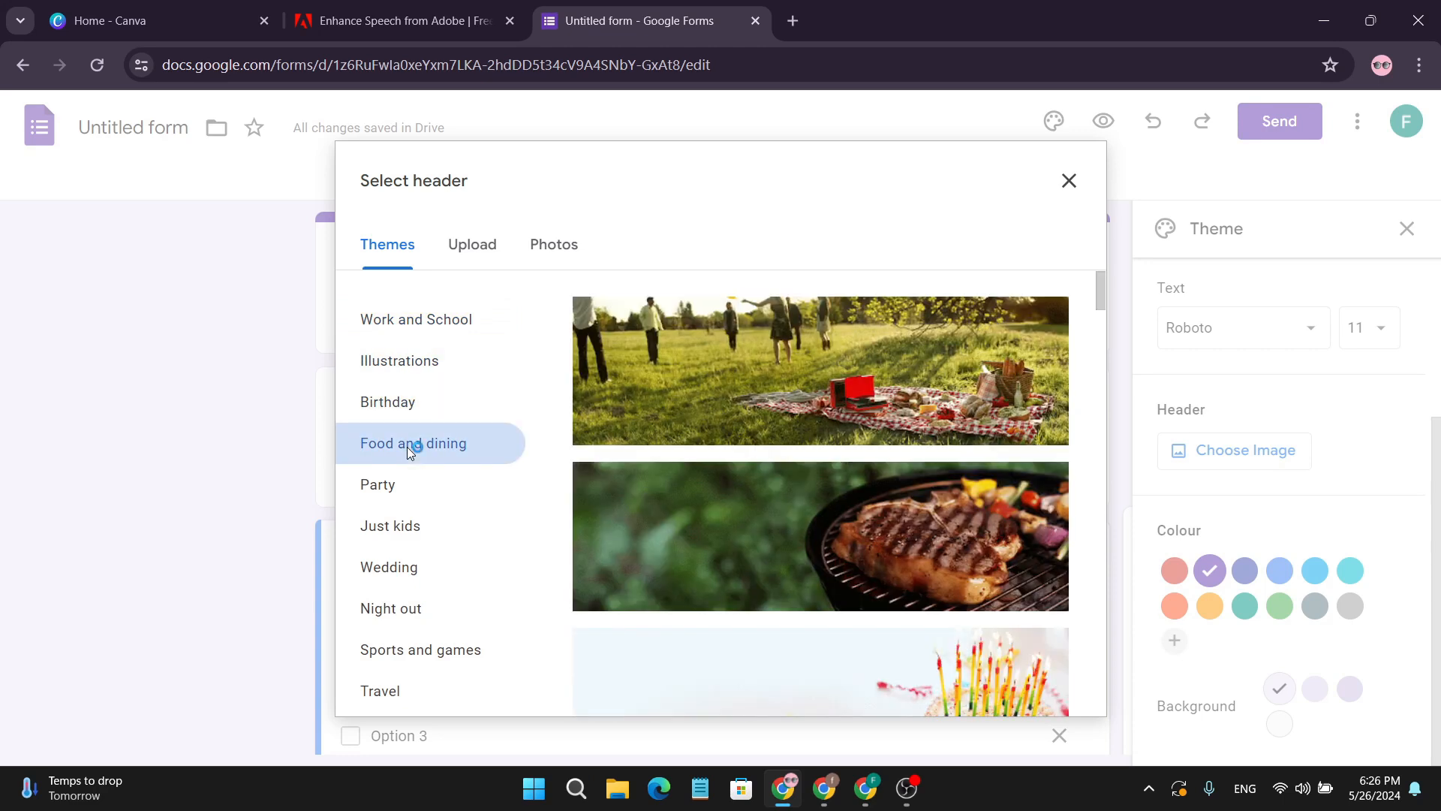
left_click(409, 578)
left_click(400, 636)
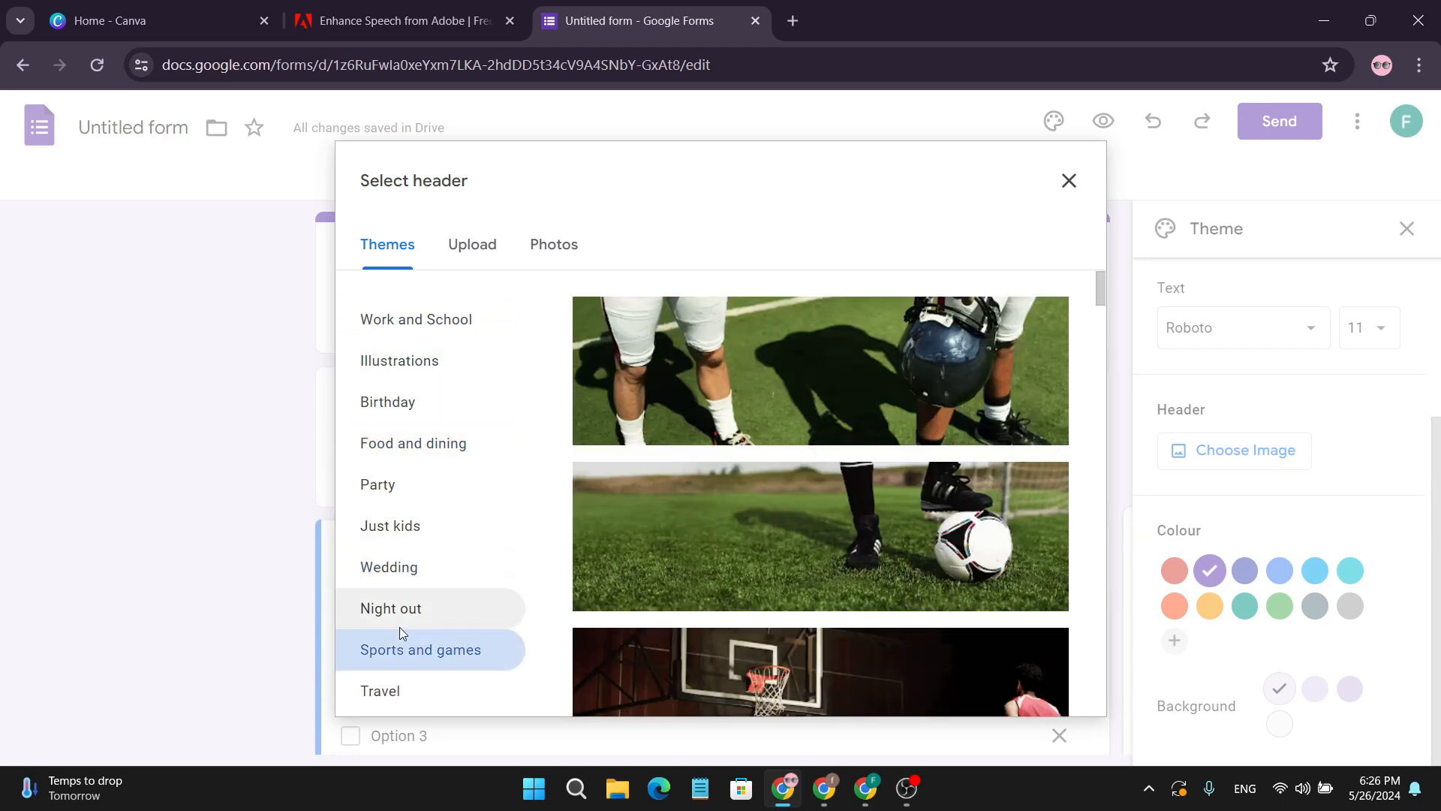
left_click(470, 257)
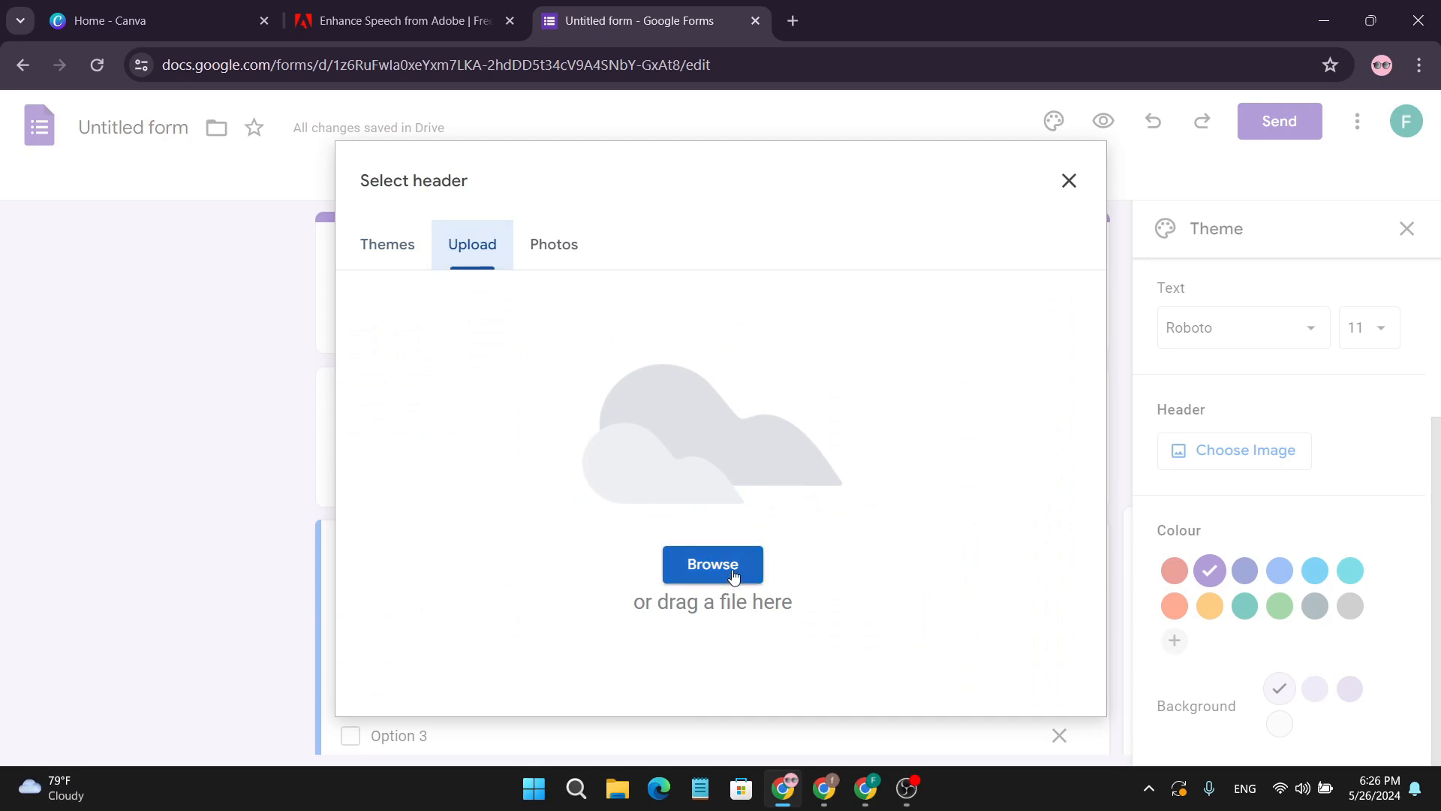
left_click(1060, 189)
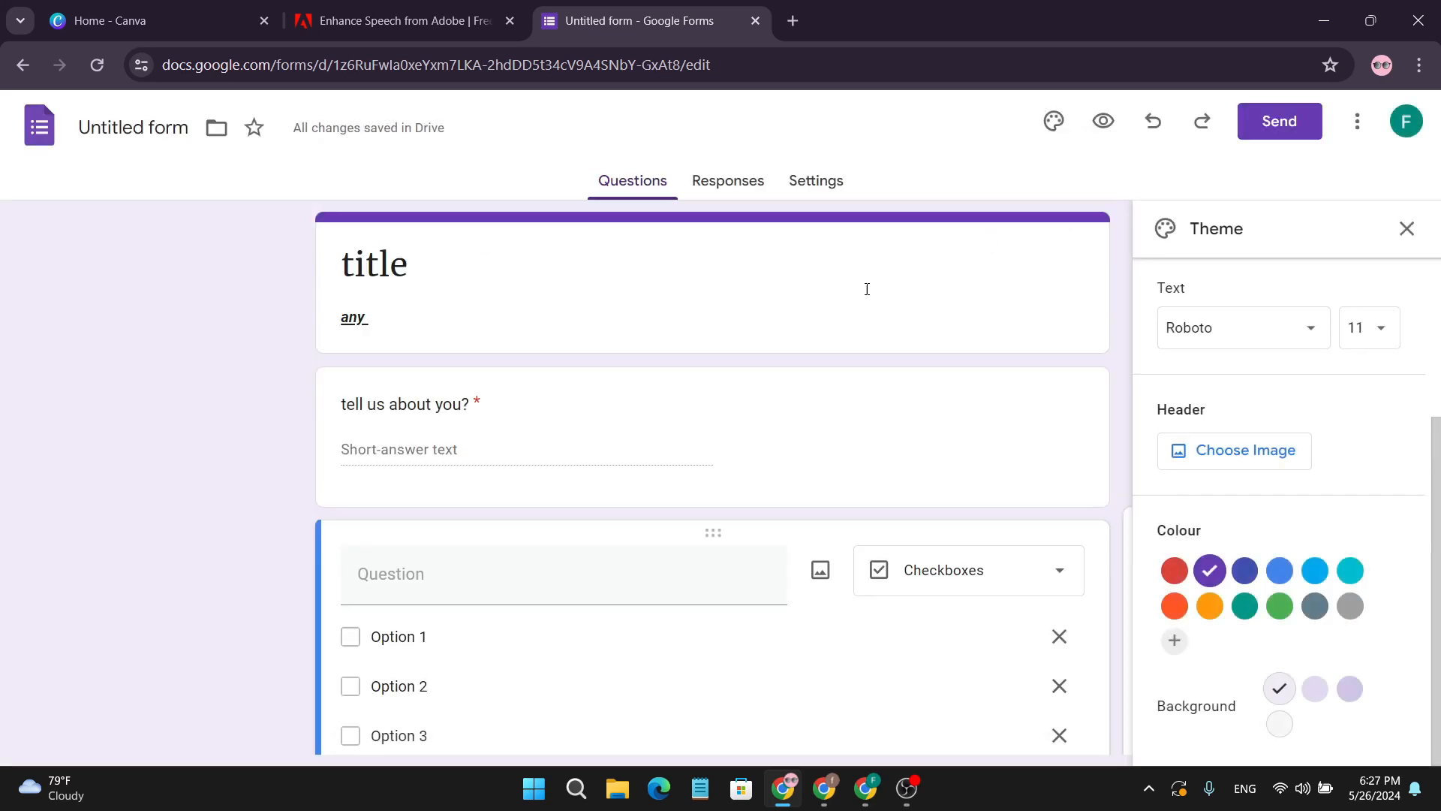
- Apply the first Work and School image, the dark blue one with light streaks, as the form's header
left_click(1285, 458)
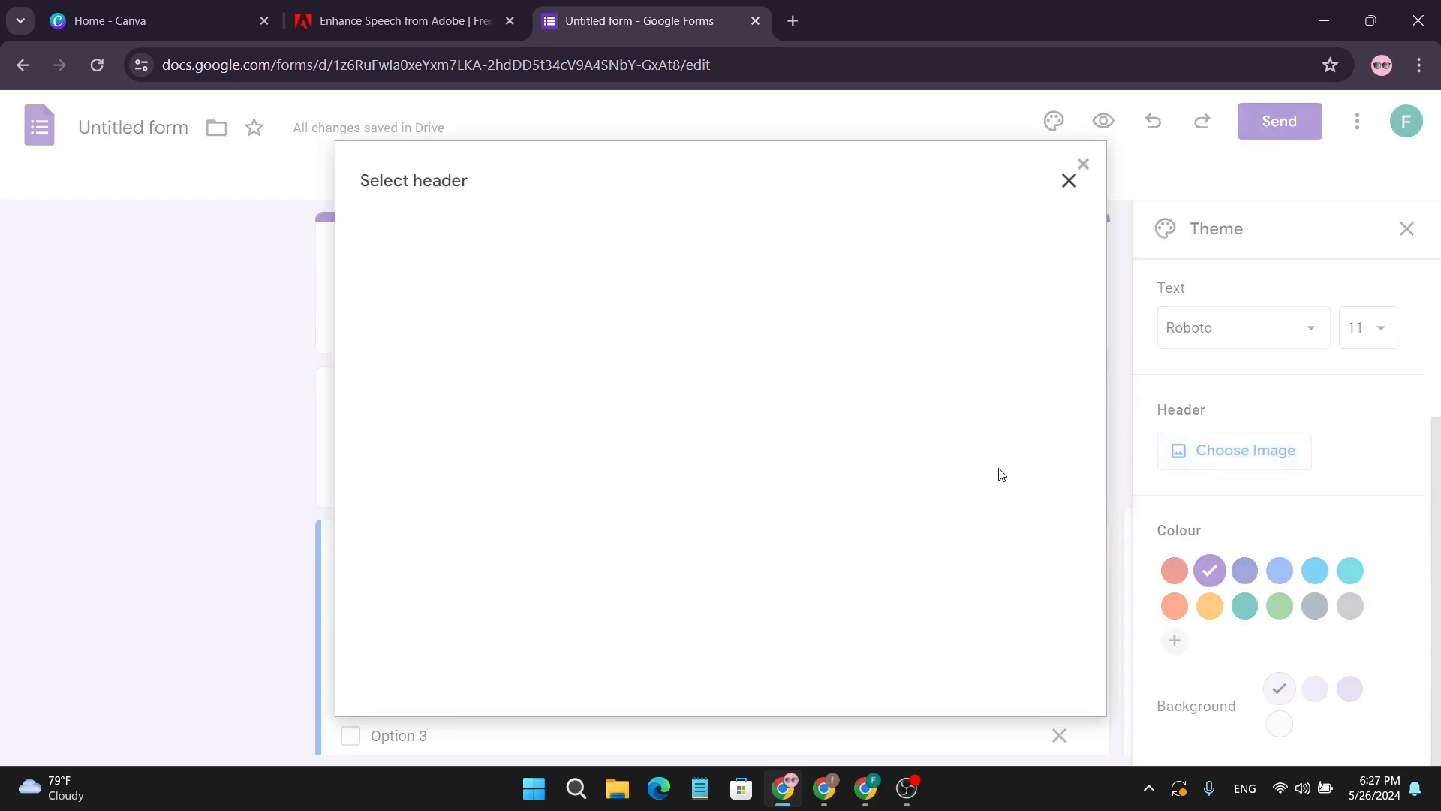
left_click(602, 391)
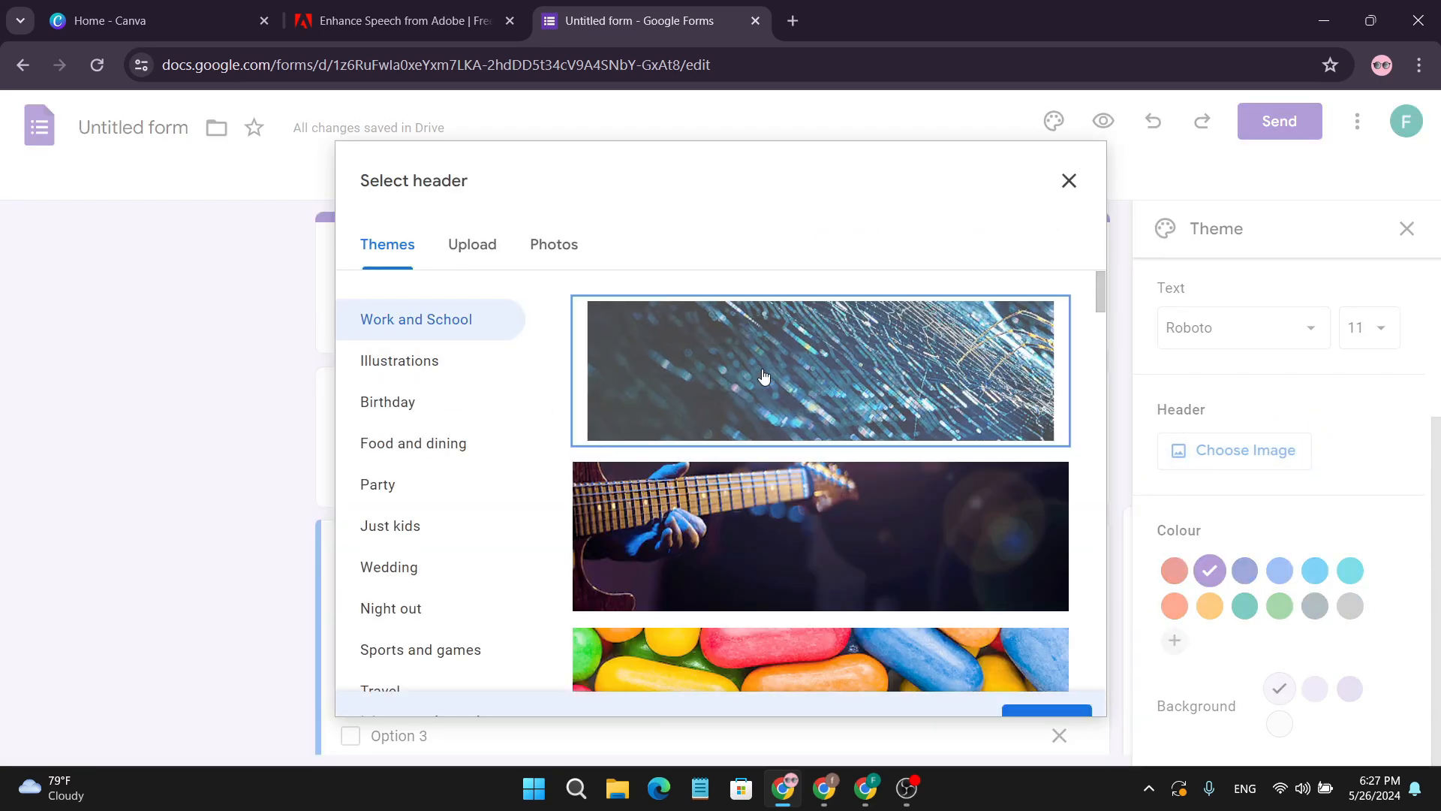
left_click(1034, 679)
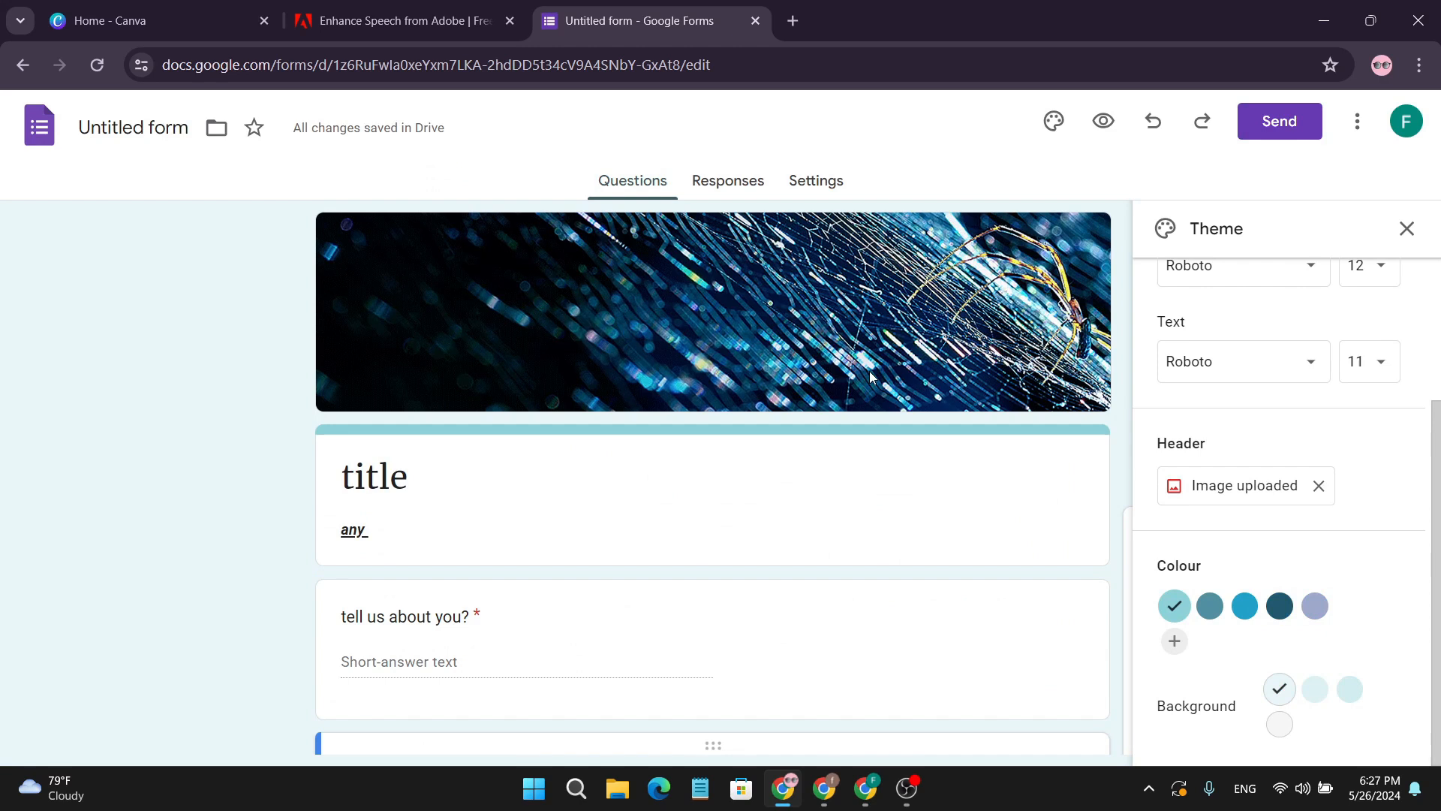
scroll(819, 459, "down", 7)
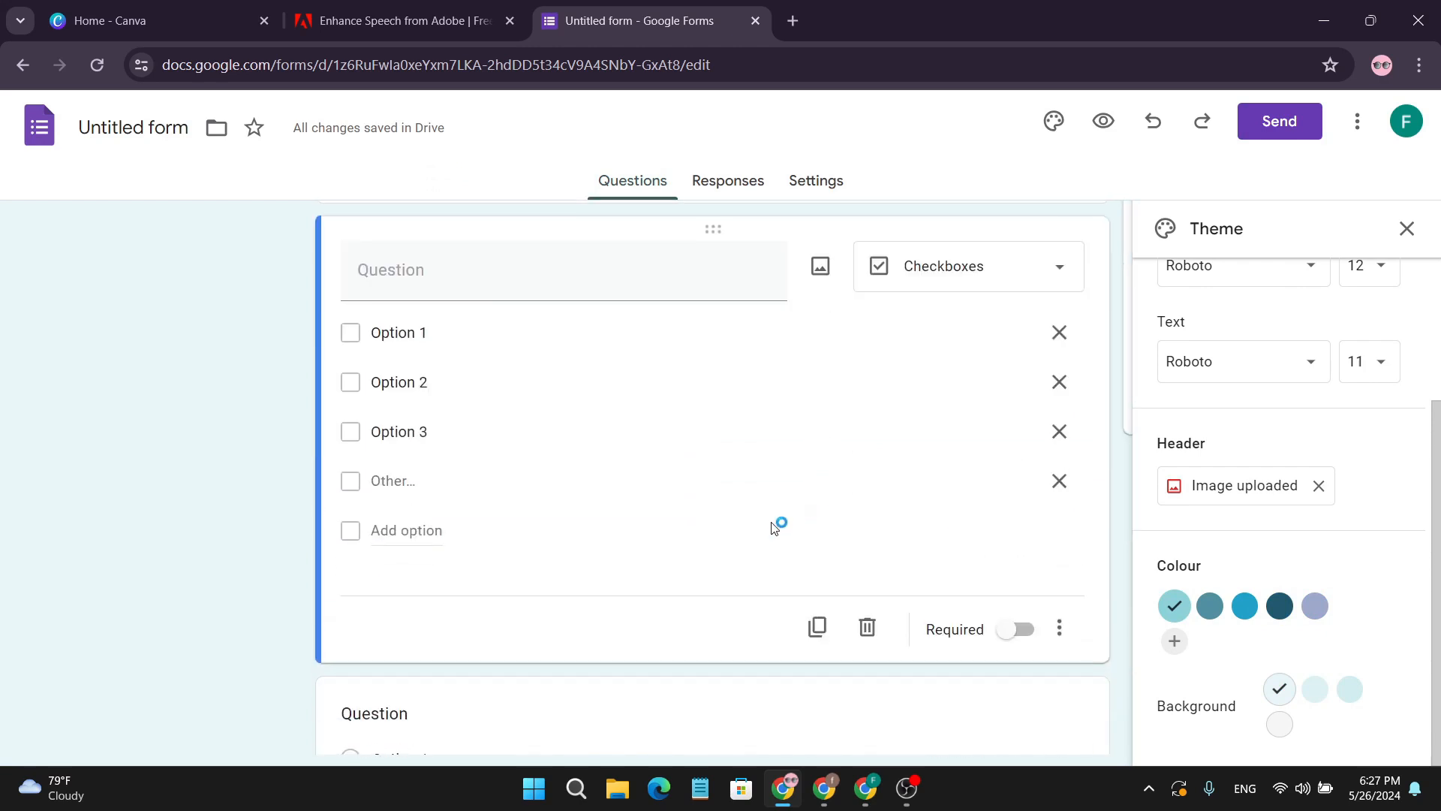
scroll(773, 521, "up", 7)
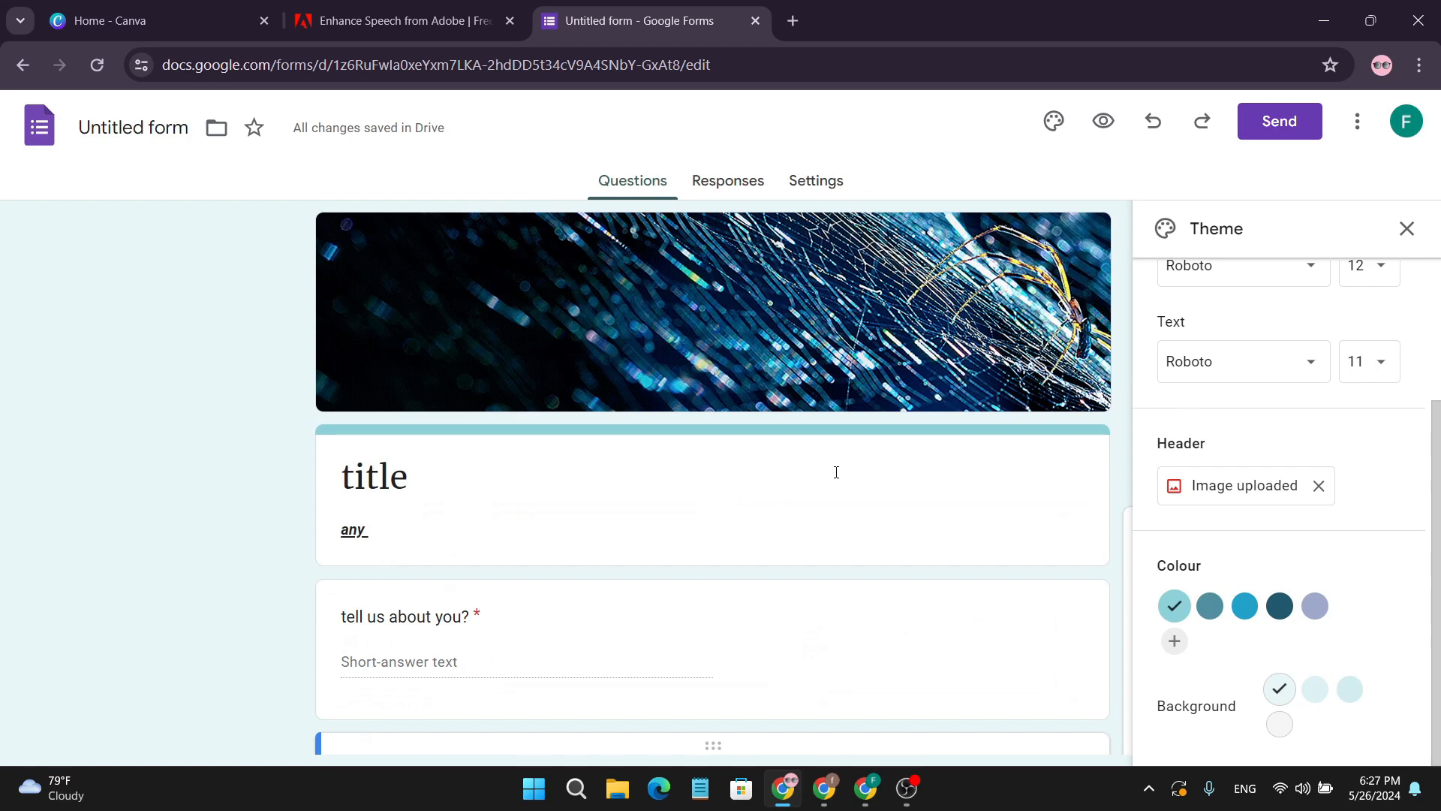
- Look at the email, link and embed HTML sending options, shortening the form's URL, and close them without sending
left_click(1283, 132)
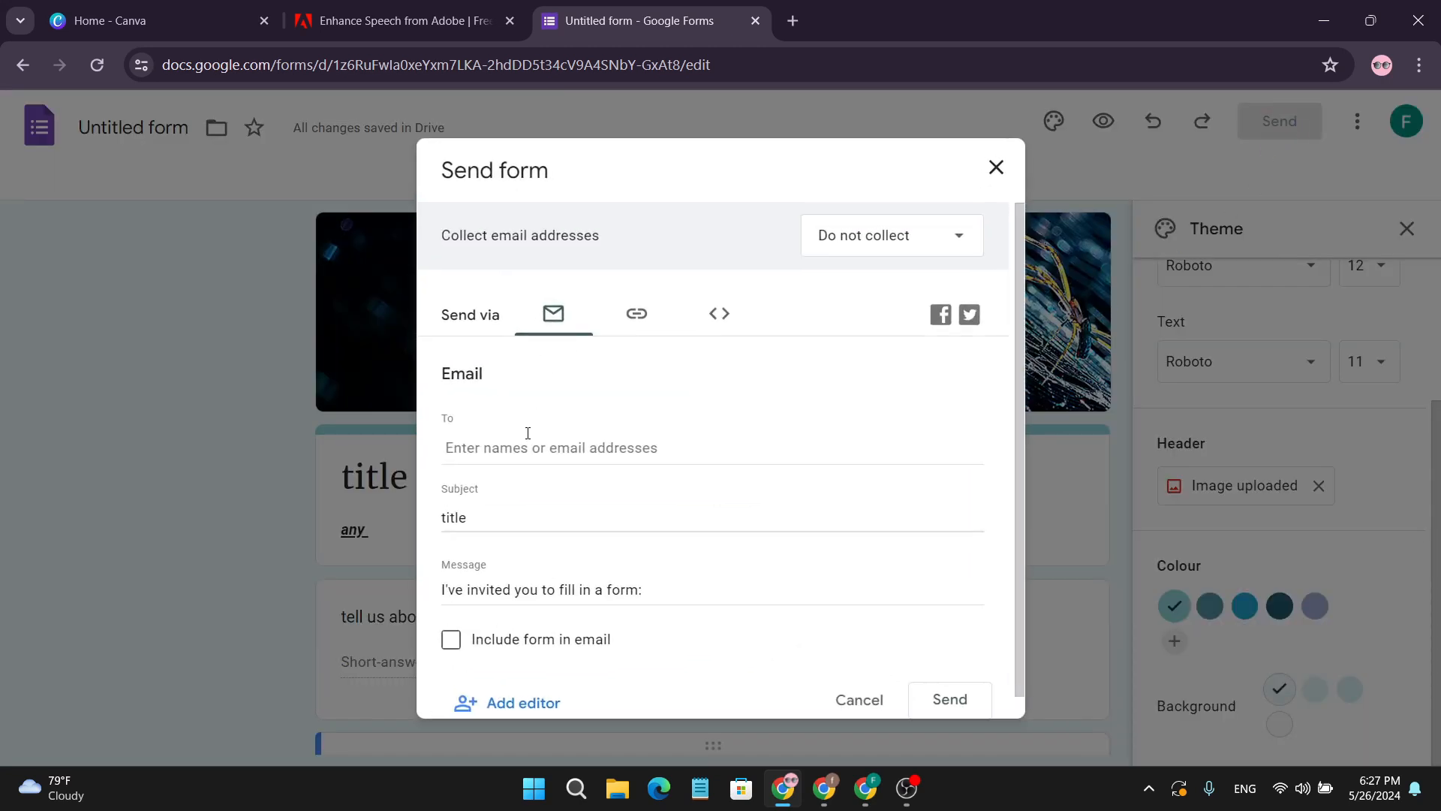
scroll(516, 448, "down", 1)
scroll(517, 448, "up", 1)
left_click(638, 318)
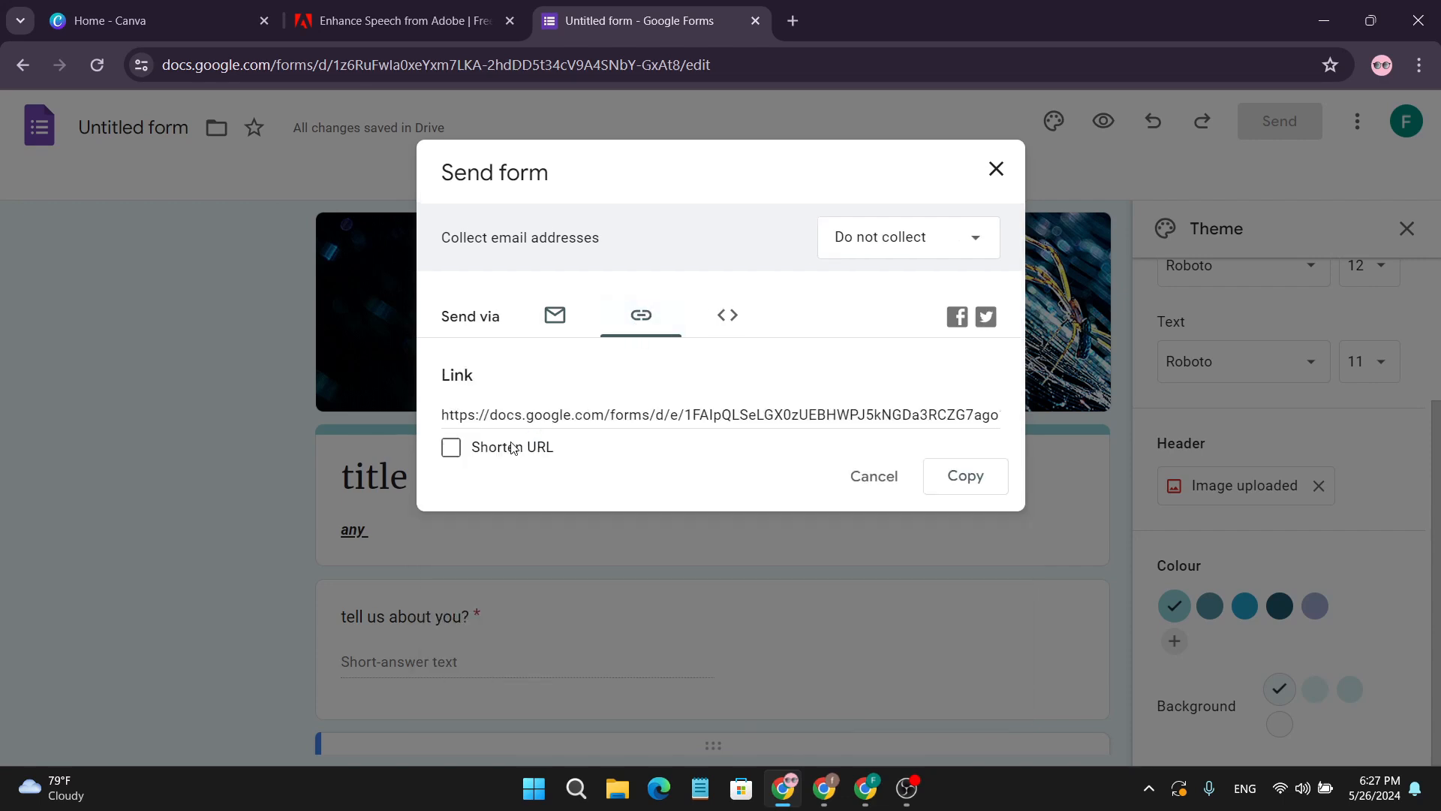
left_click(451, 448)
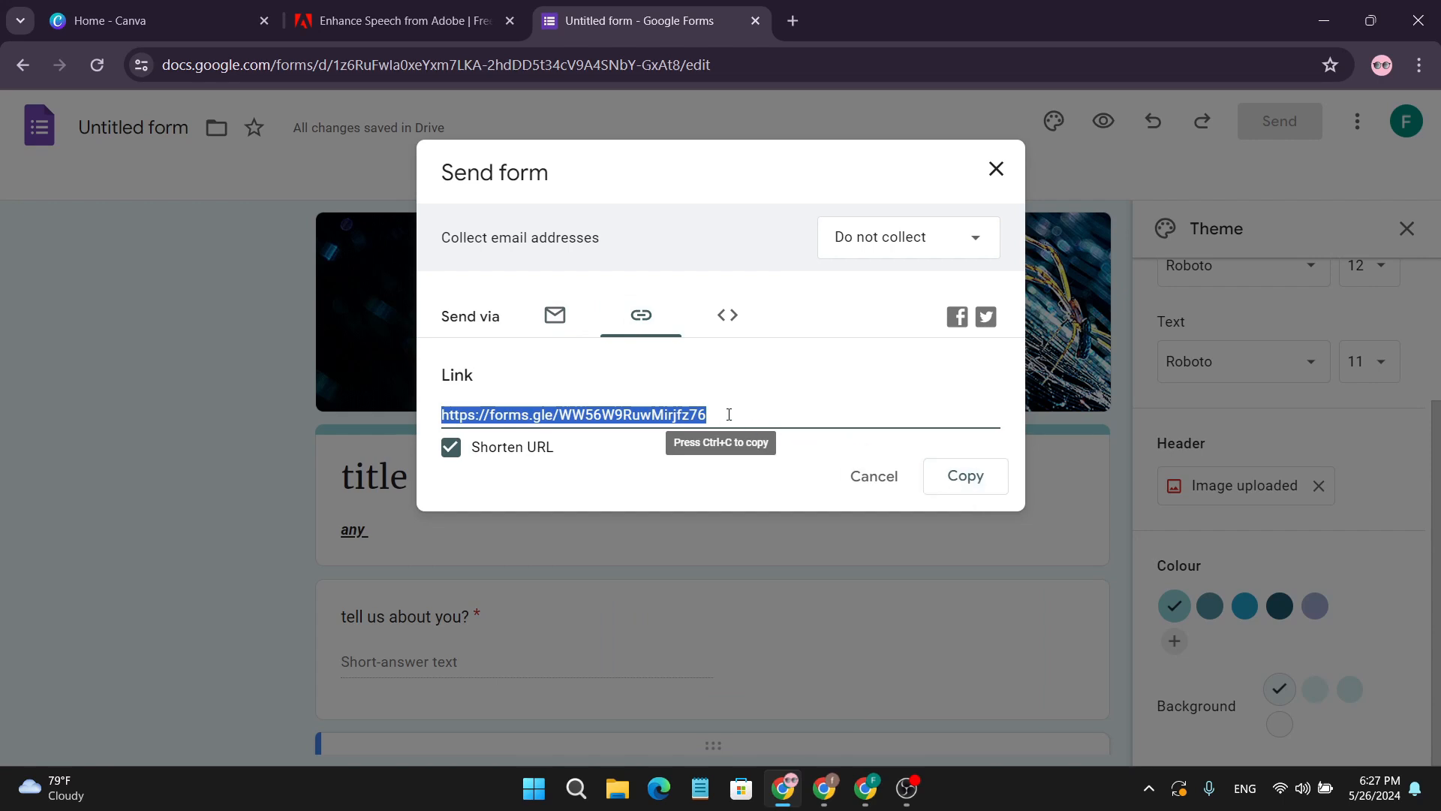
left_click(731, 322)
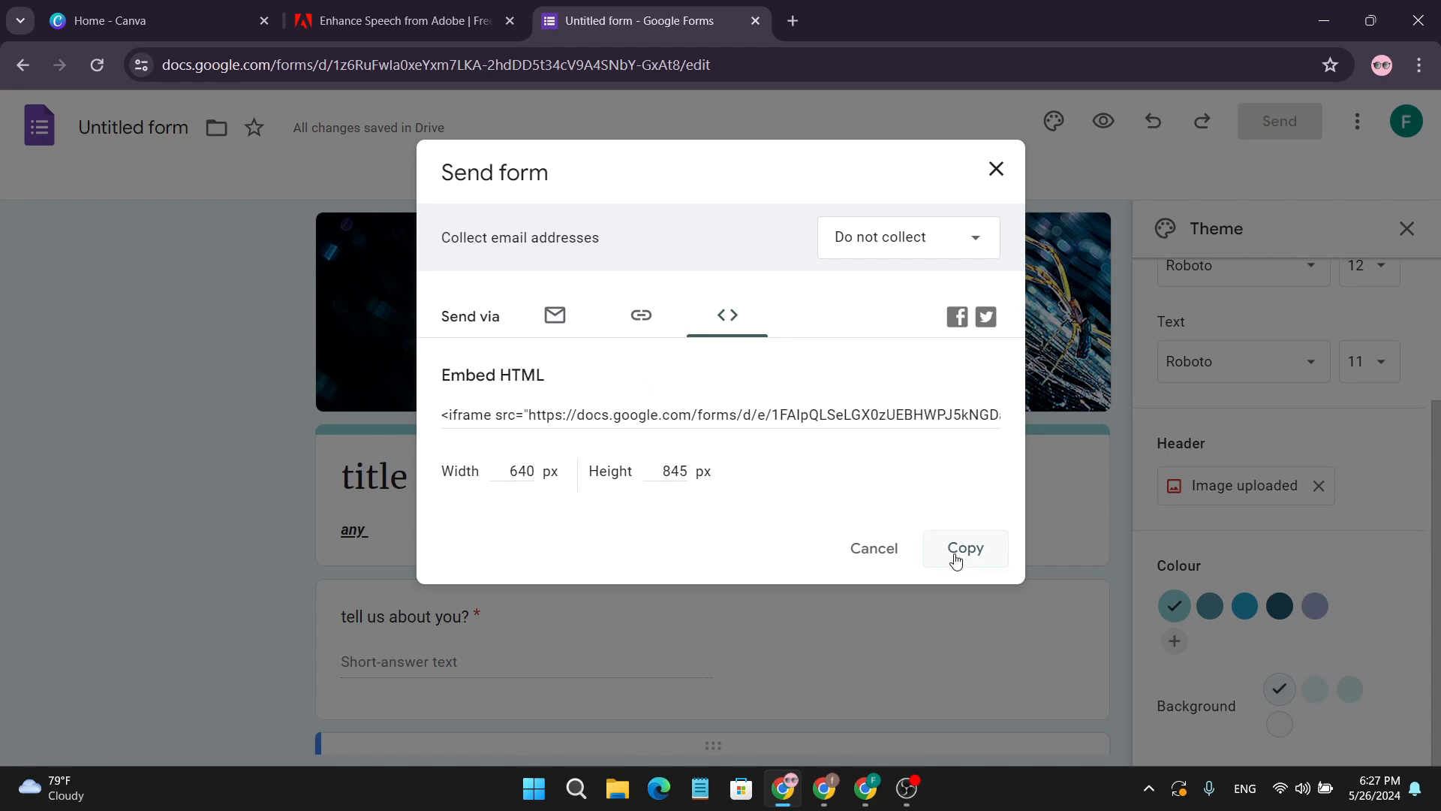
left_click(998, 170)
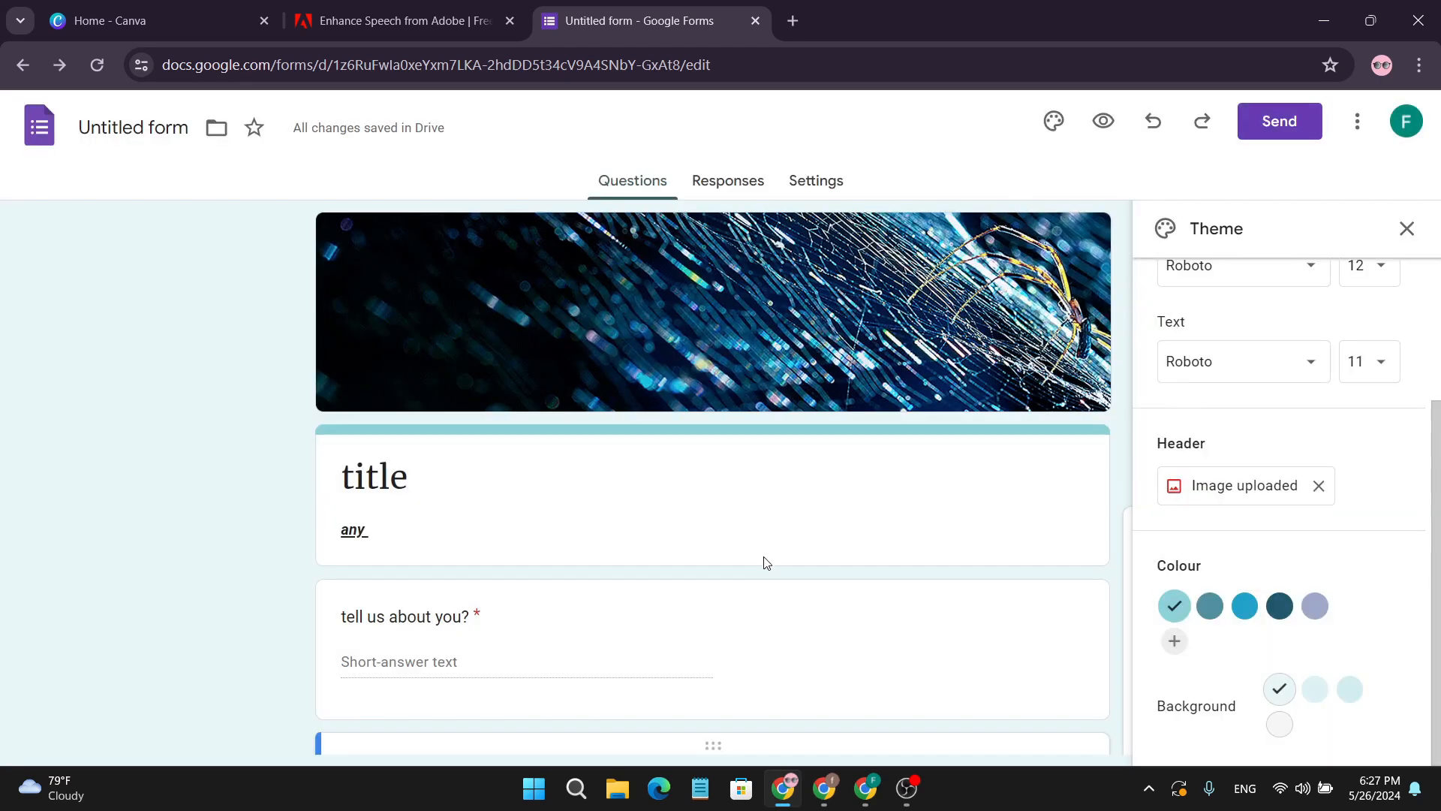
- Look over the themed form from header to last question and close the theme settings
scroll(765, 563, "down", 8)
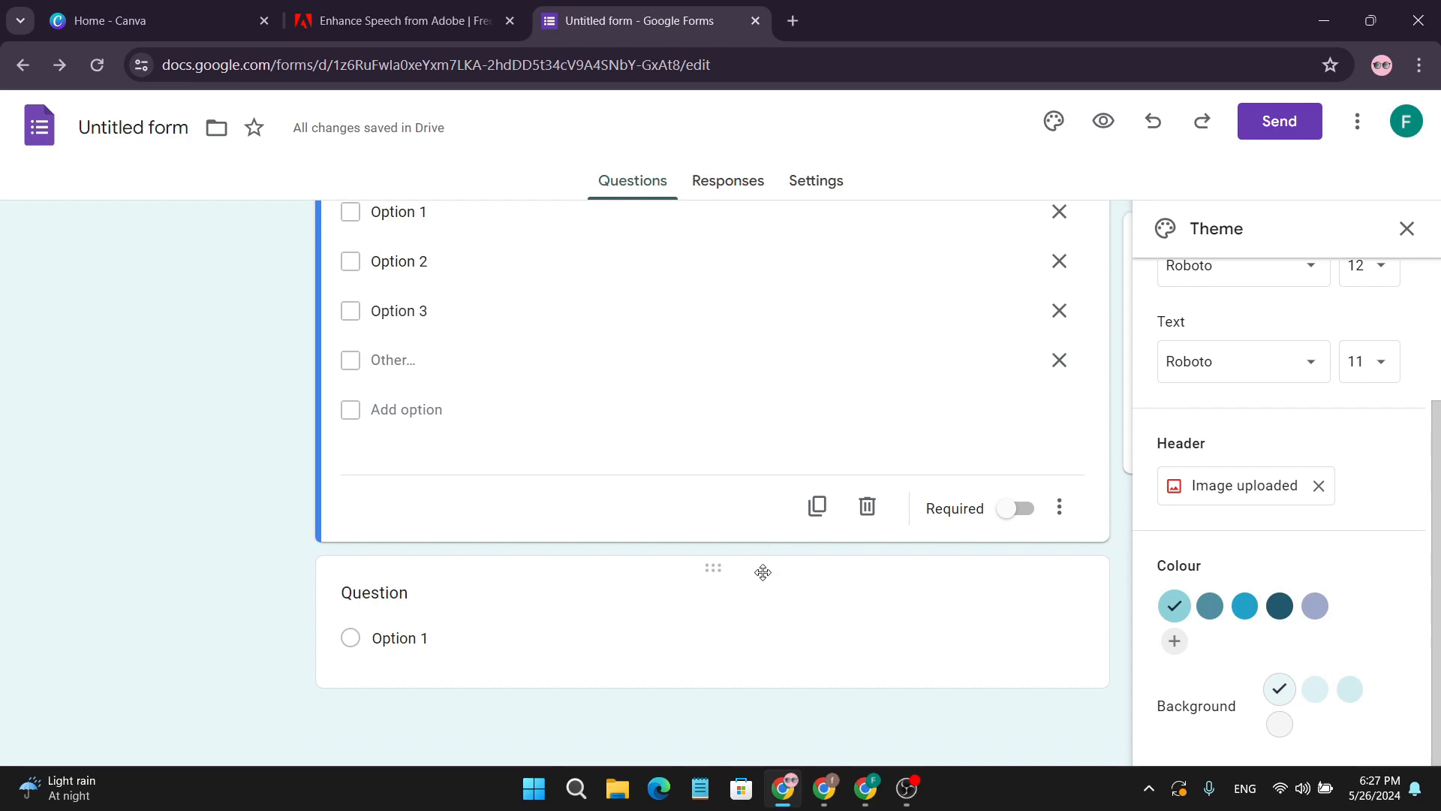
scroll(762, 572, "up", 8)
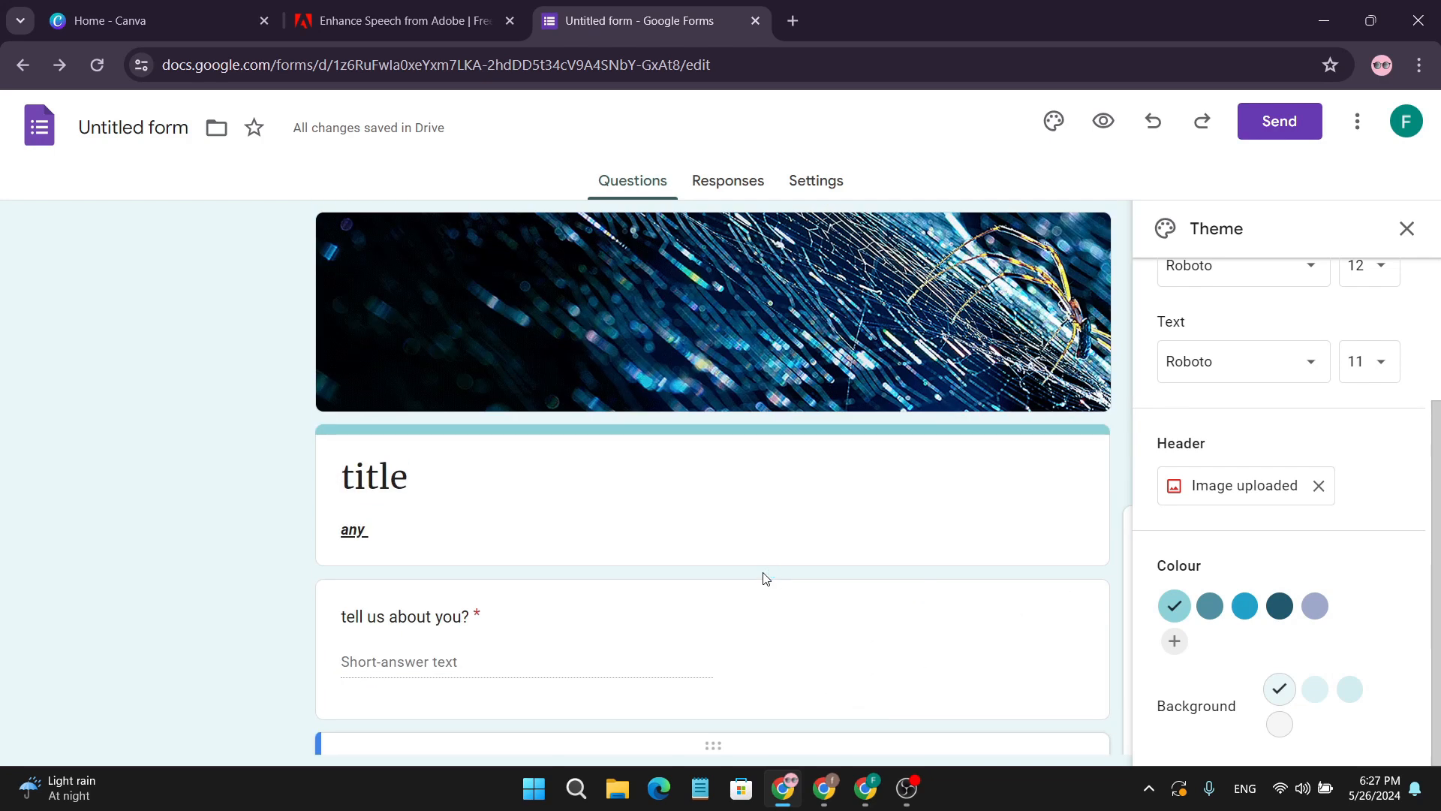
scroll(1009, 516, "down", 3)
scroll(923, 563, "up", 3)
left_click(1405, 229)
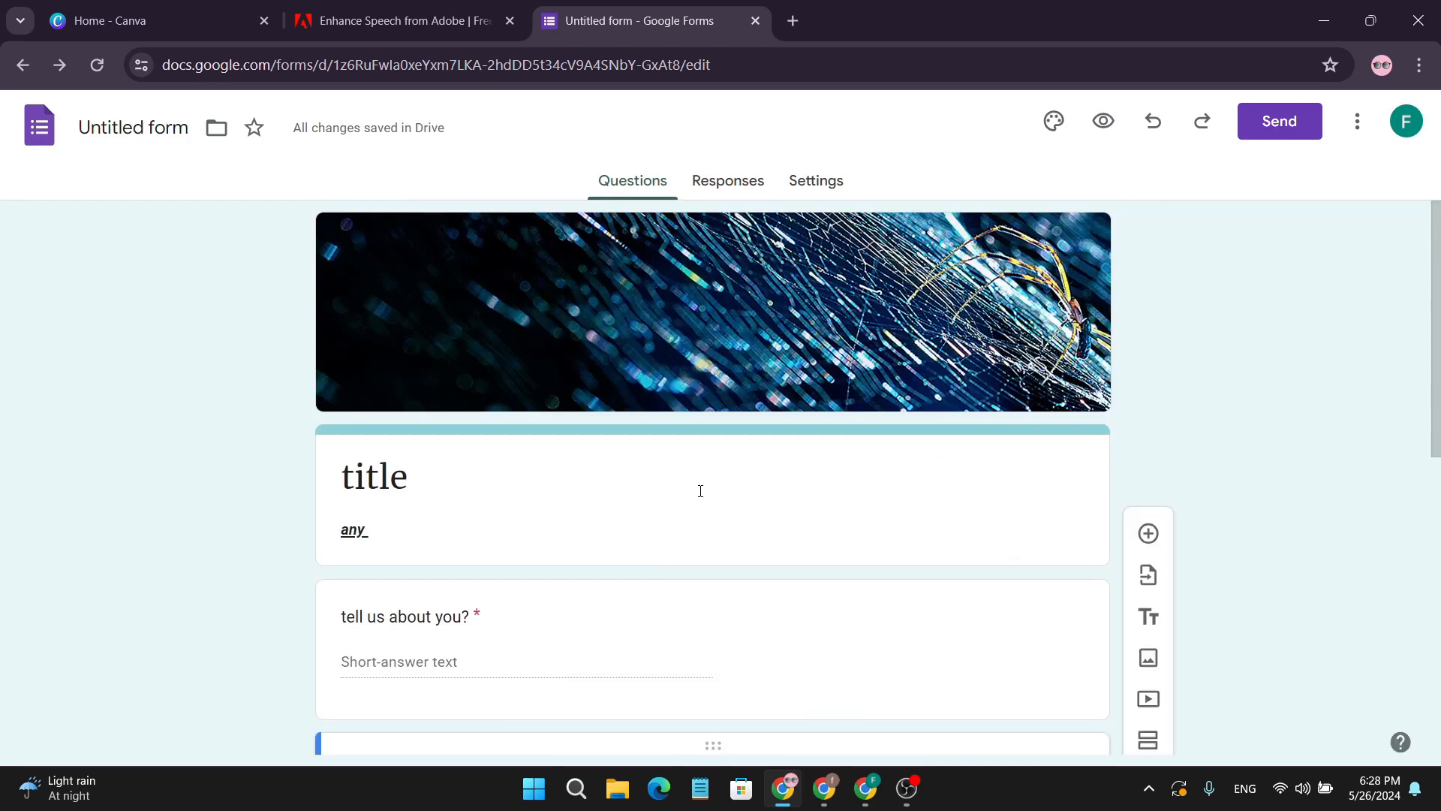